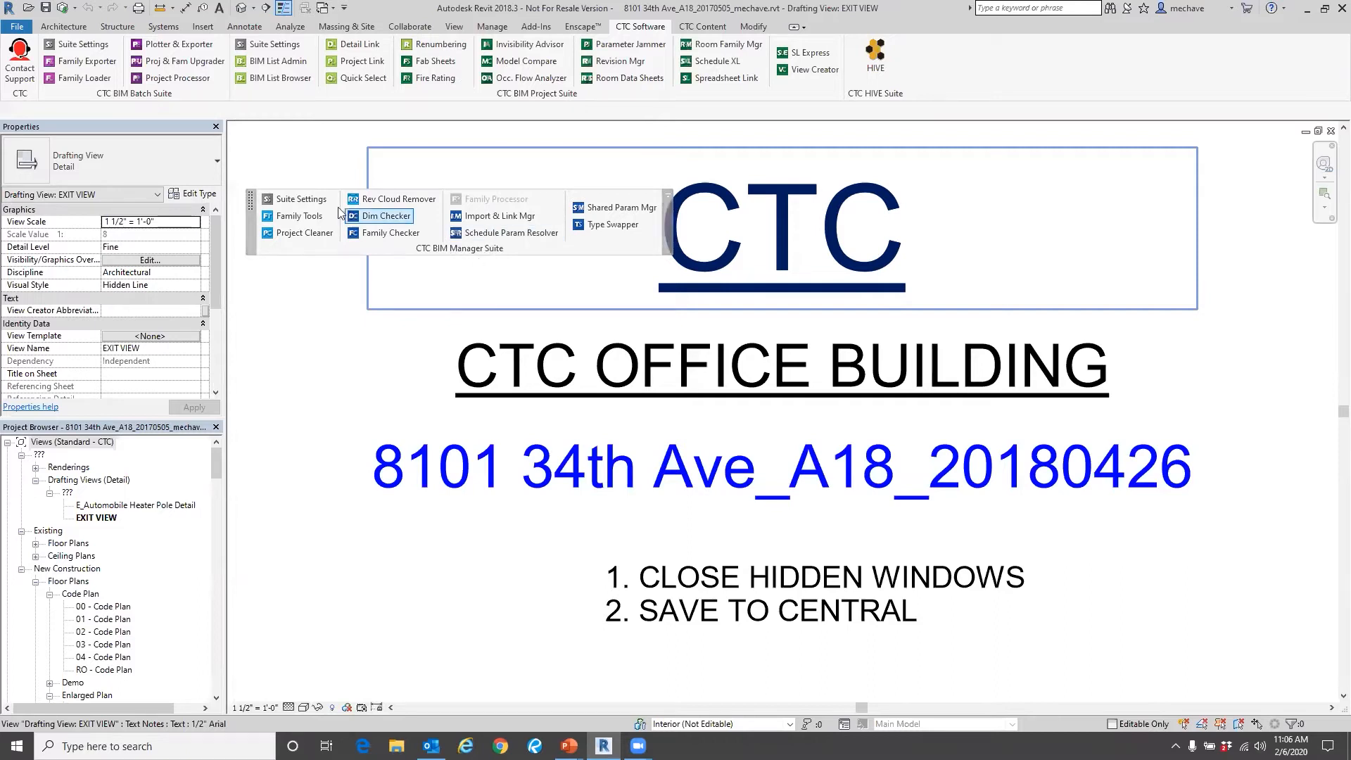
# Open the BIM Manager Suite settings and review which tools are set to be visible in the Revit ribbon.
pyautogui.click(302, 199)
pyautogui.click(319, 201)
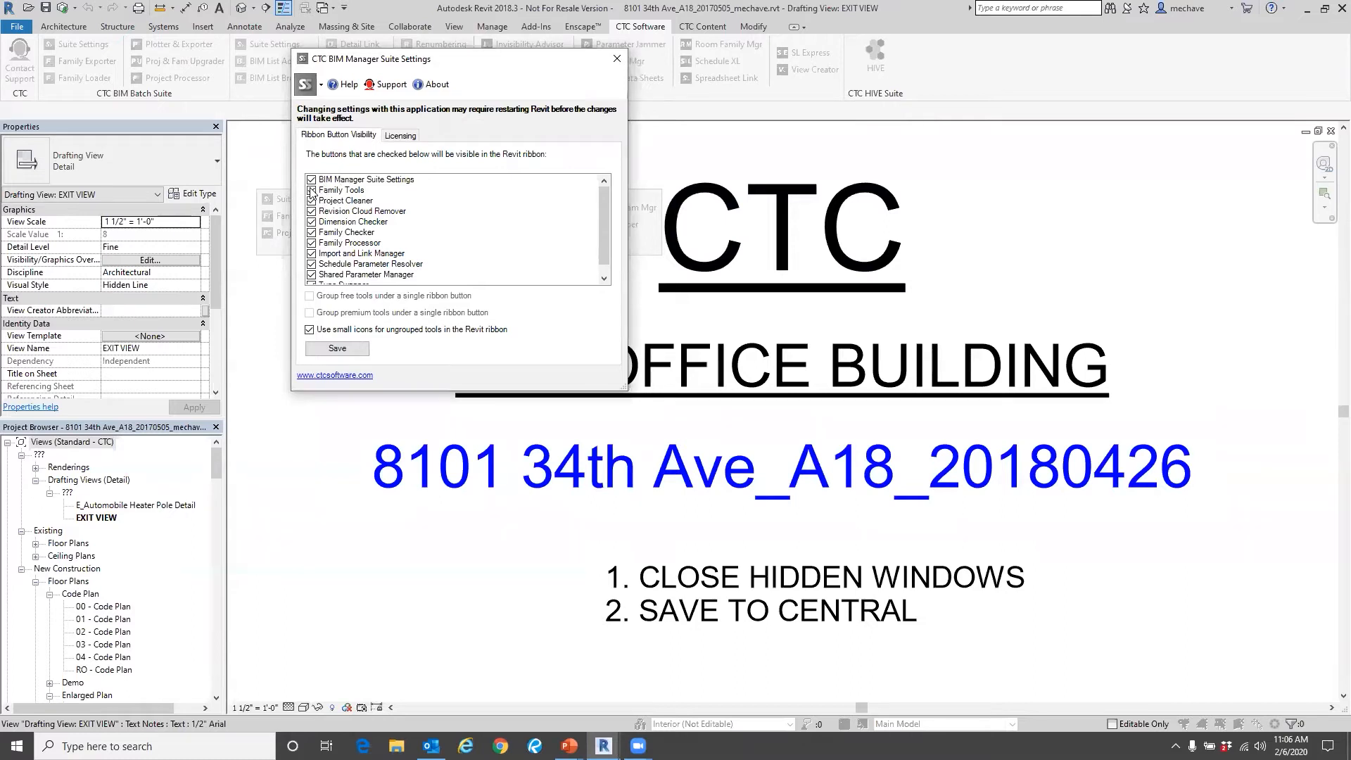
pyautogui.scroll(-1, 313, 194)
pyautogui.scroll(1, 326, 236)
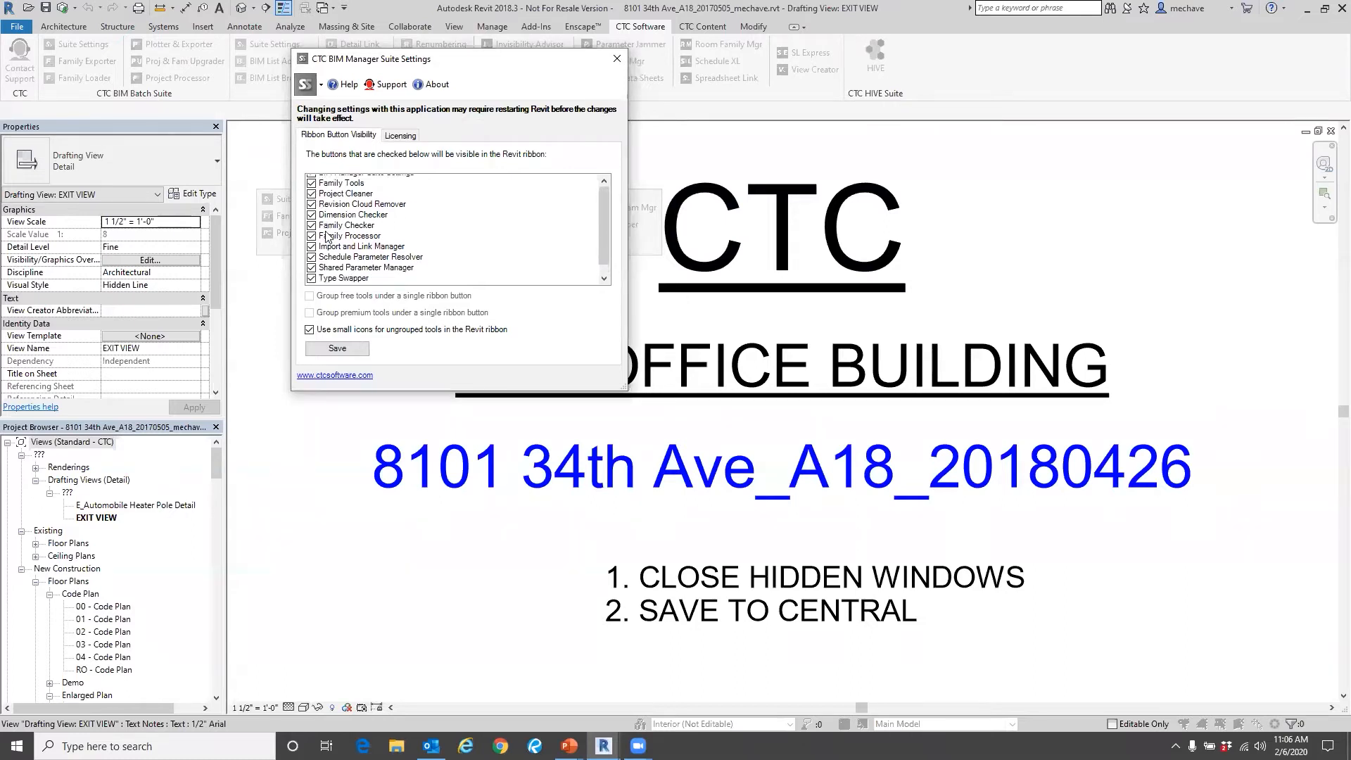
pyautogui.scroll(1, 326, 236)
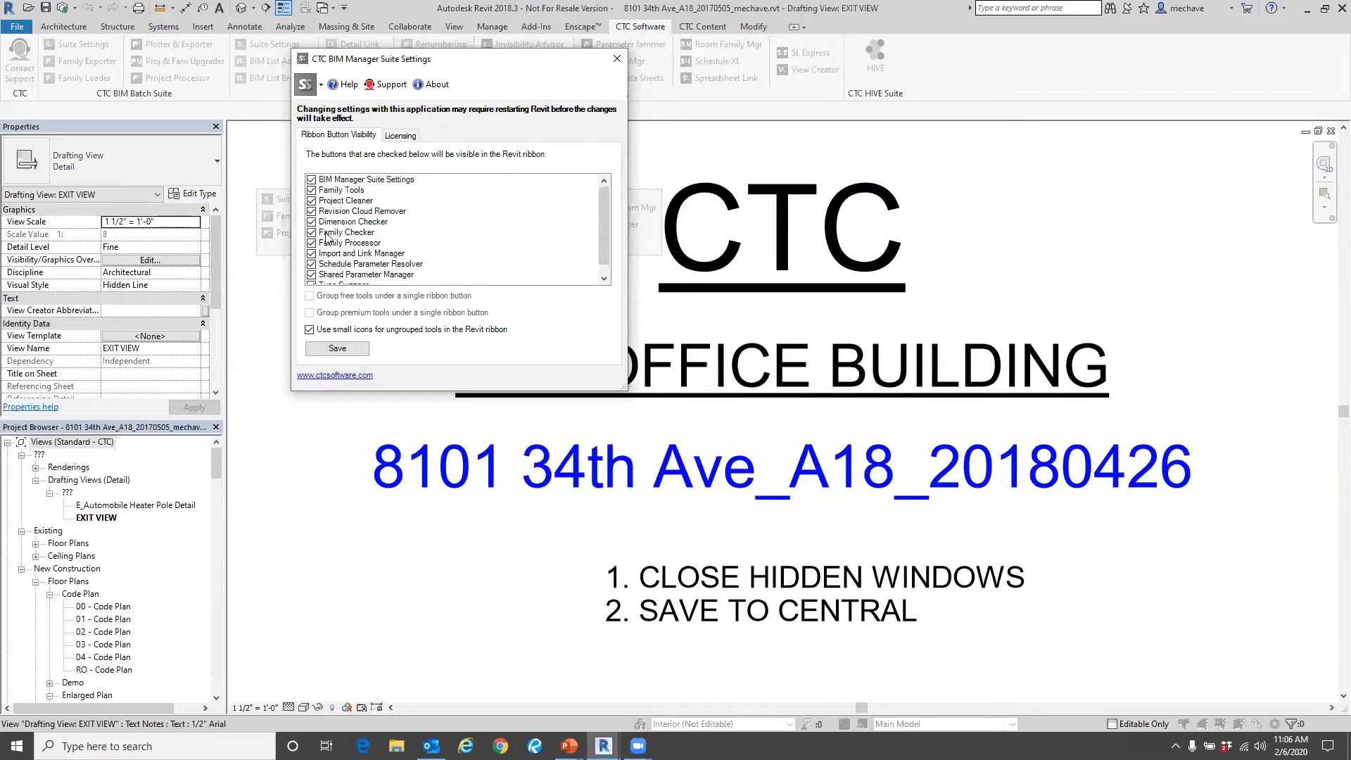
pyautogui.click(312, 222)
pyautogui.click(312, 223)
pyautogui.click(337, 349)
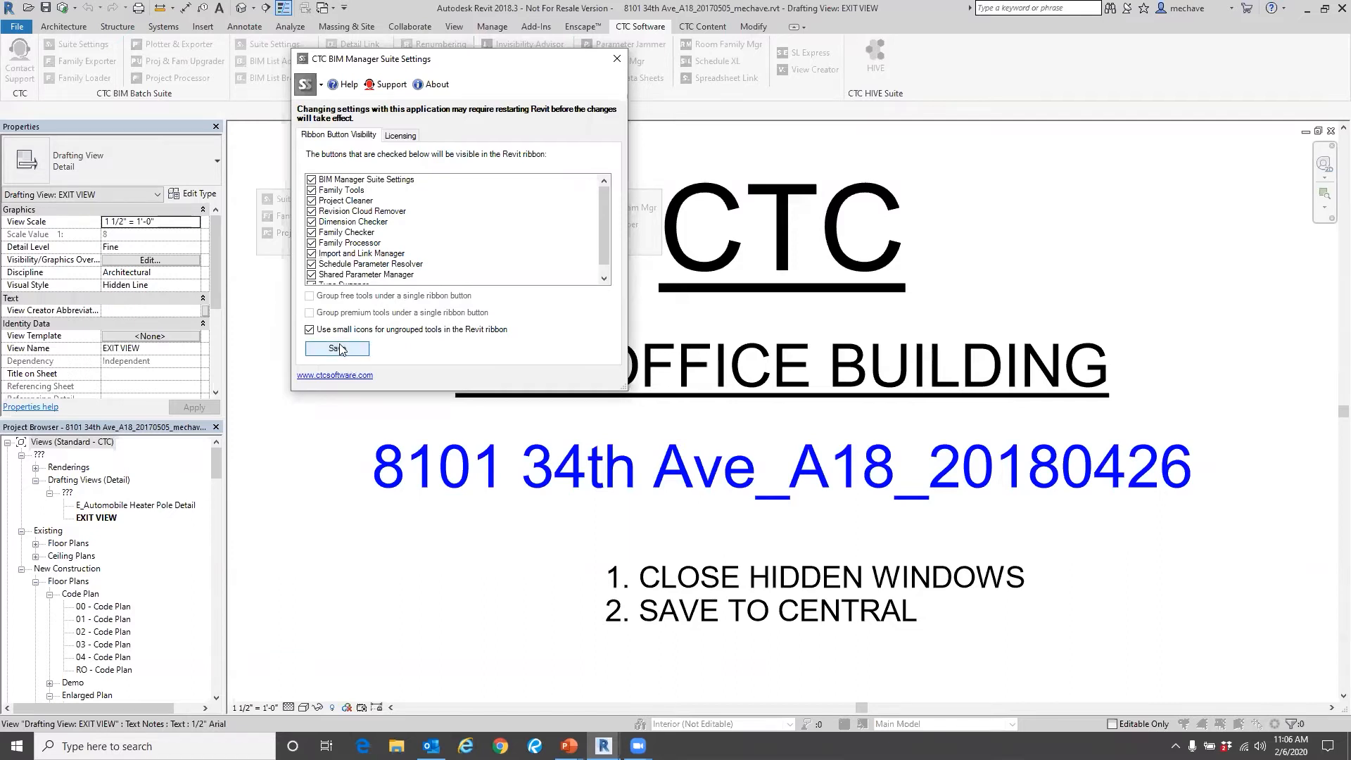
pyautogui.press('Return')
pyautogui.click(617, 59)
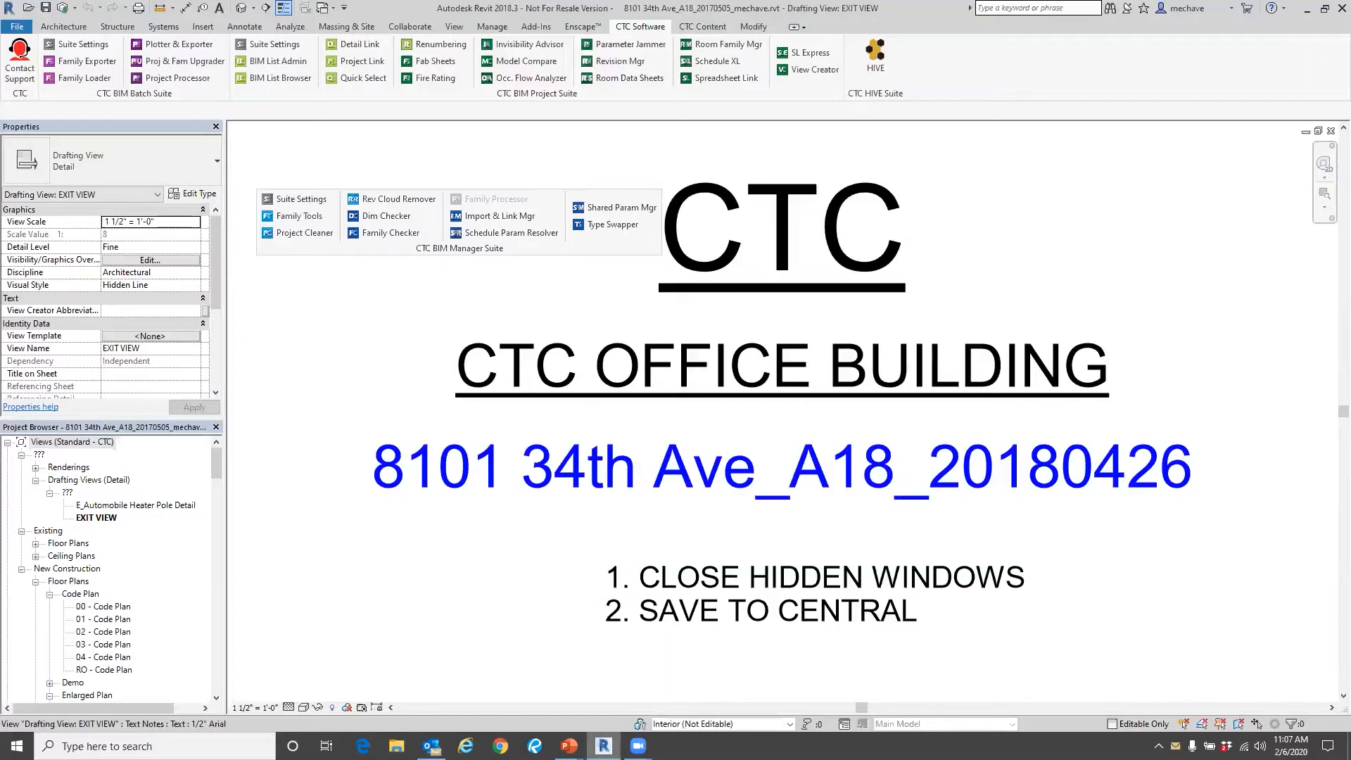
pyautogui.moveTo(638, 746)
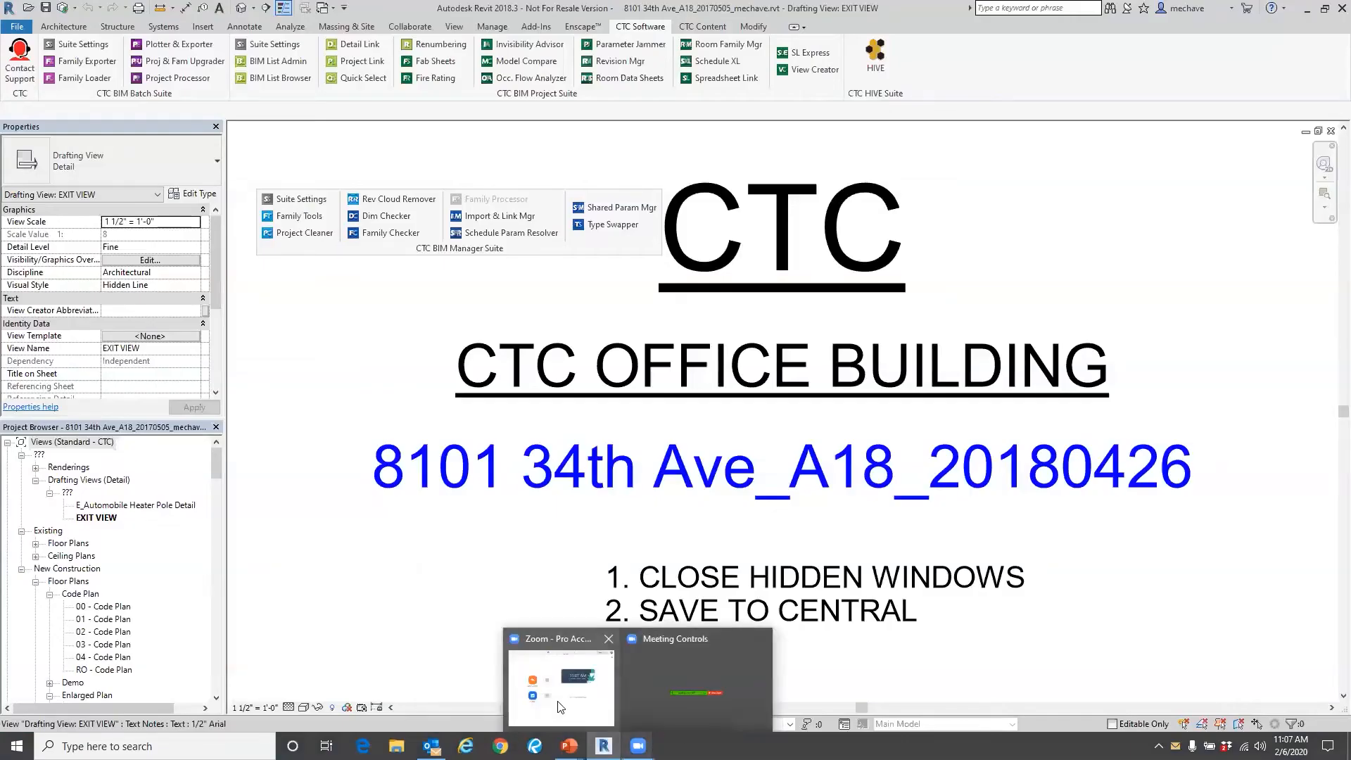
pyautogui.click(1307, 10)
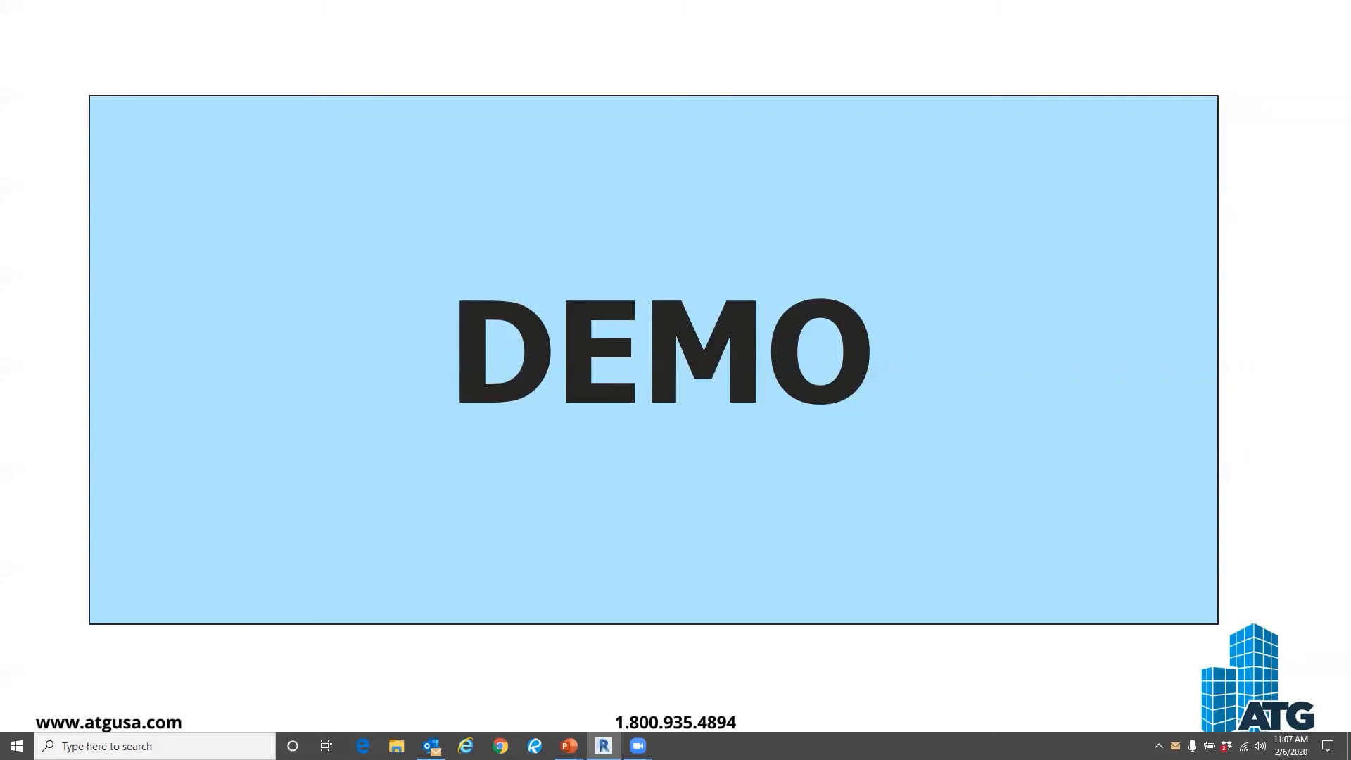
pyautogui.moveTo(638, 746)
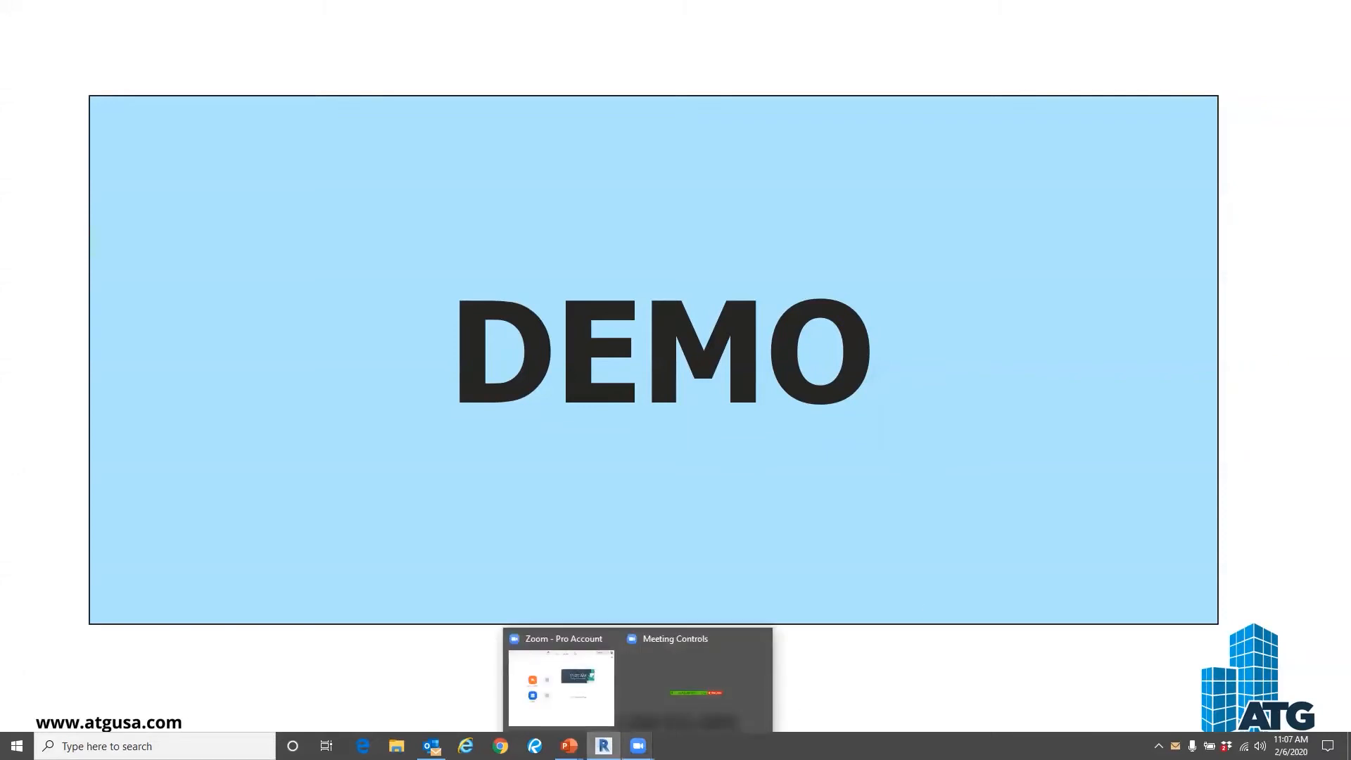
pyautogui.click(603, 703)
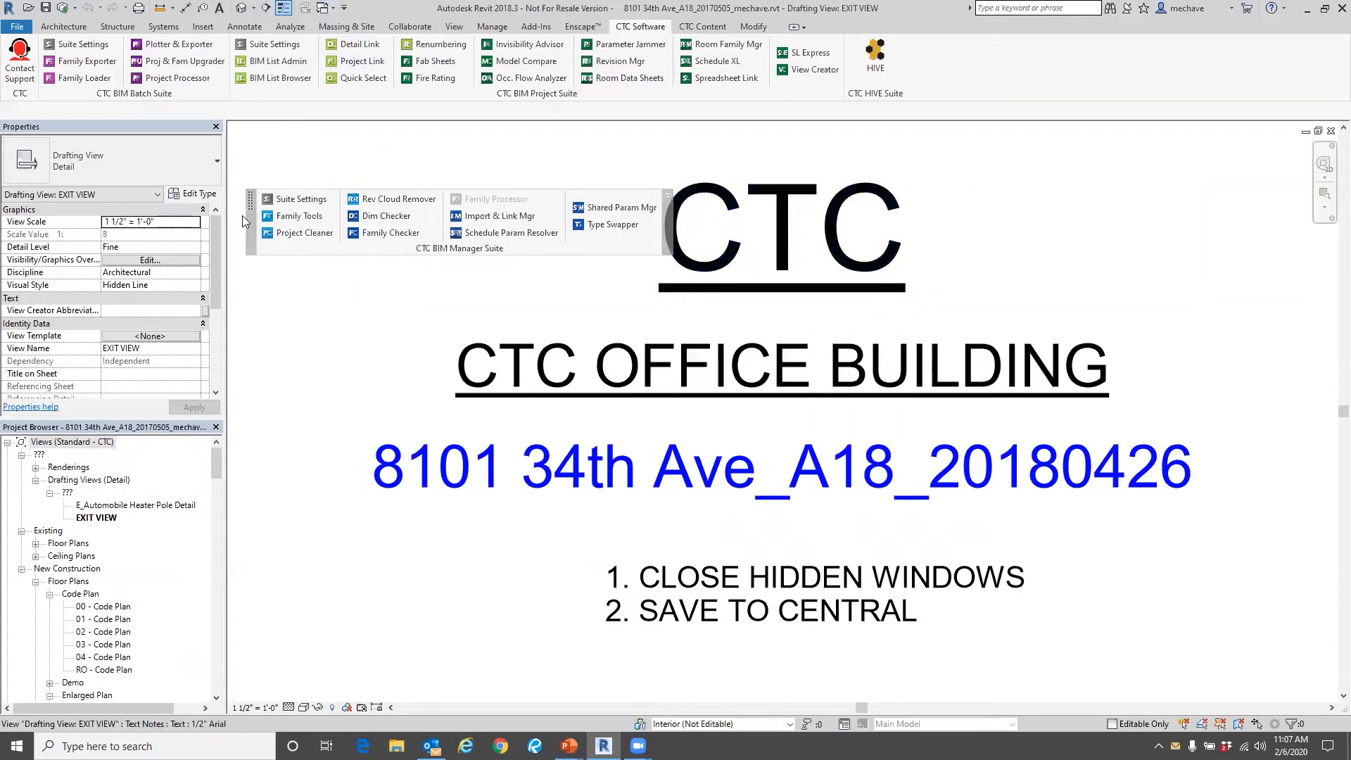
# Return the floating BIM Manager Suite tools to the ribbon and dock Properties on the opposite side of the drawing area from the Project Browser.
pyautogui.moveTo(249, 213); pyautogui.dragTo(239, 105)
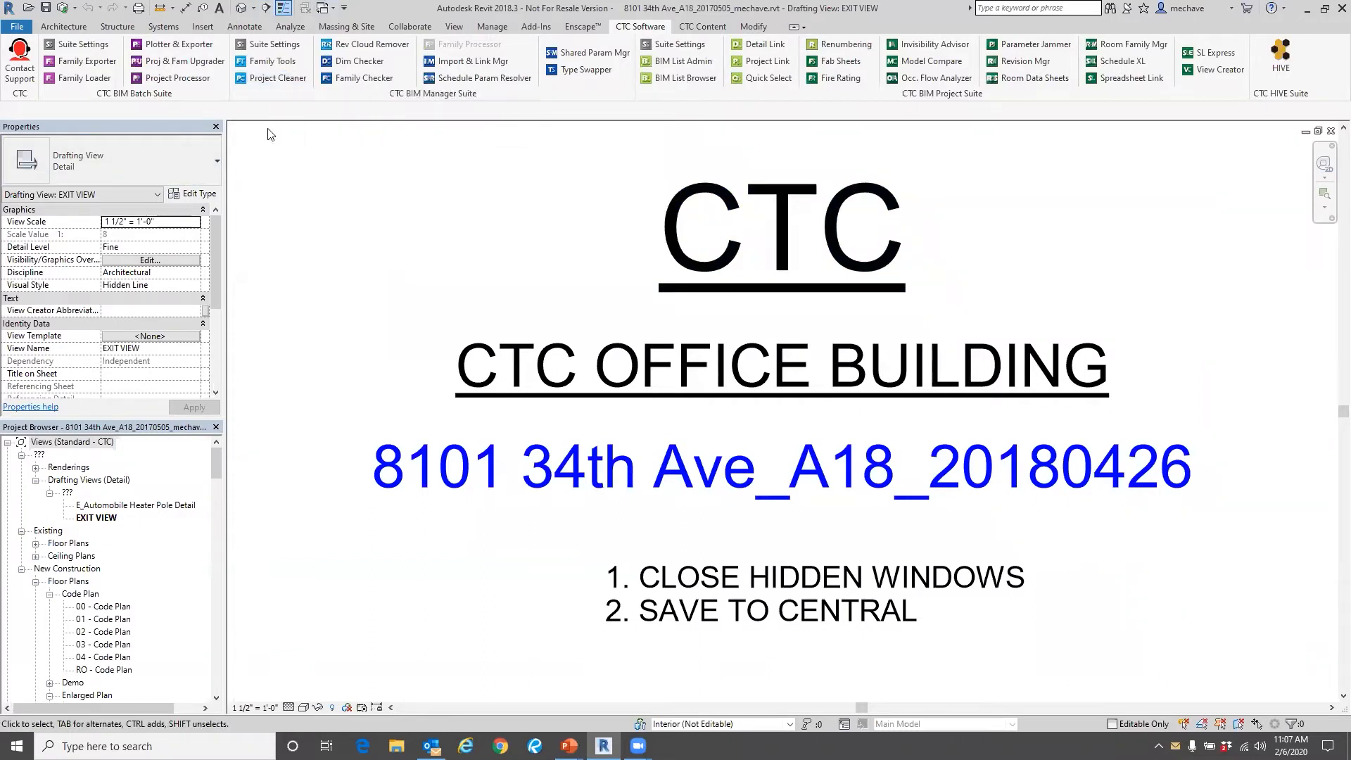
pyautogui.moveTo(1315, 192); pyautogui.dragTo(1330, 162)
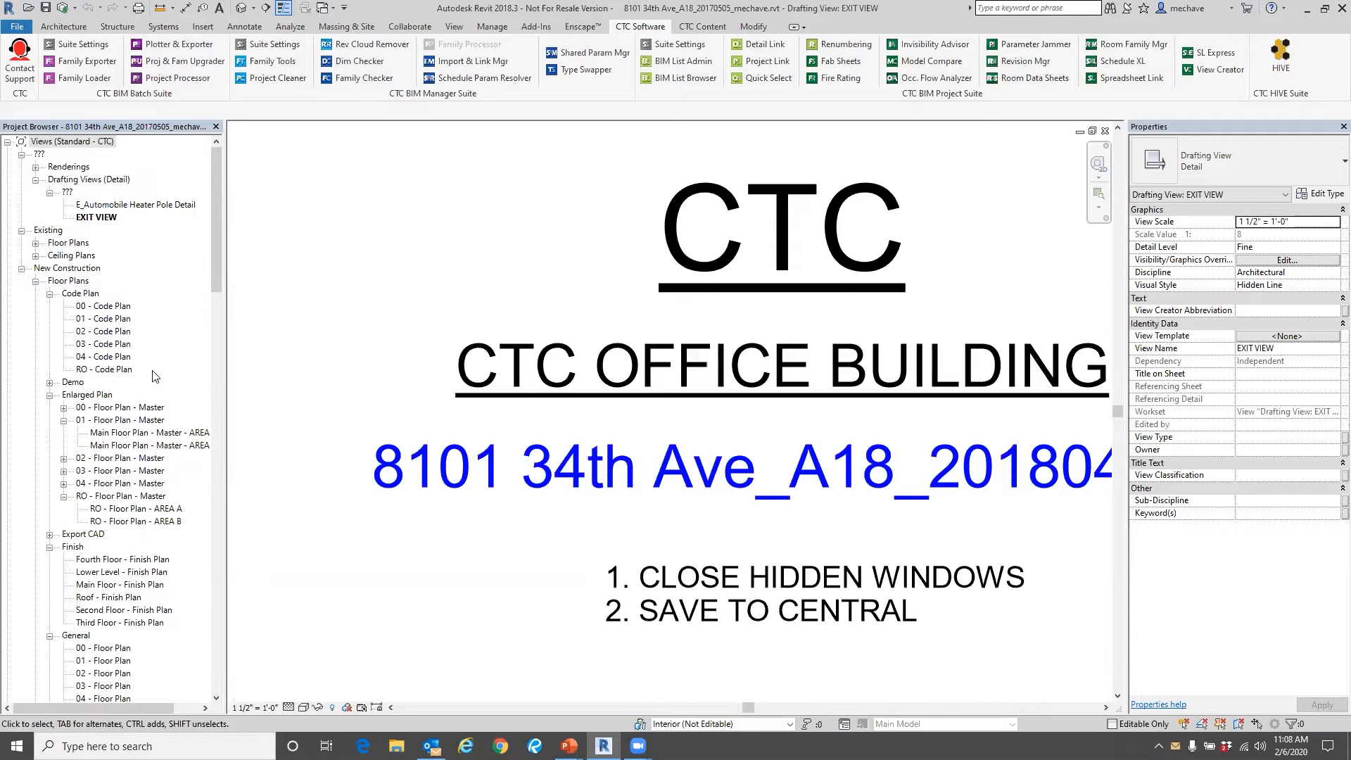
# Select the floor plan groups from Code Plan through Export CAD to check the available commands, and browse the project's other views, schedules and sheets.
pyautogui.scroll(-2, 121, 328)
pyautogui.scroll(-1, 121, 328)
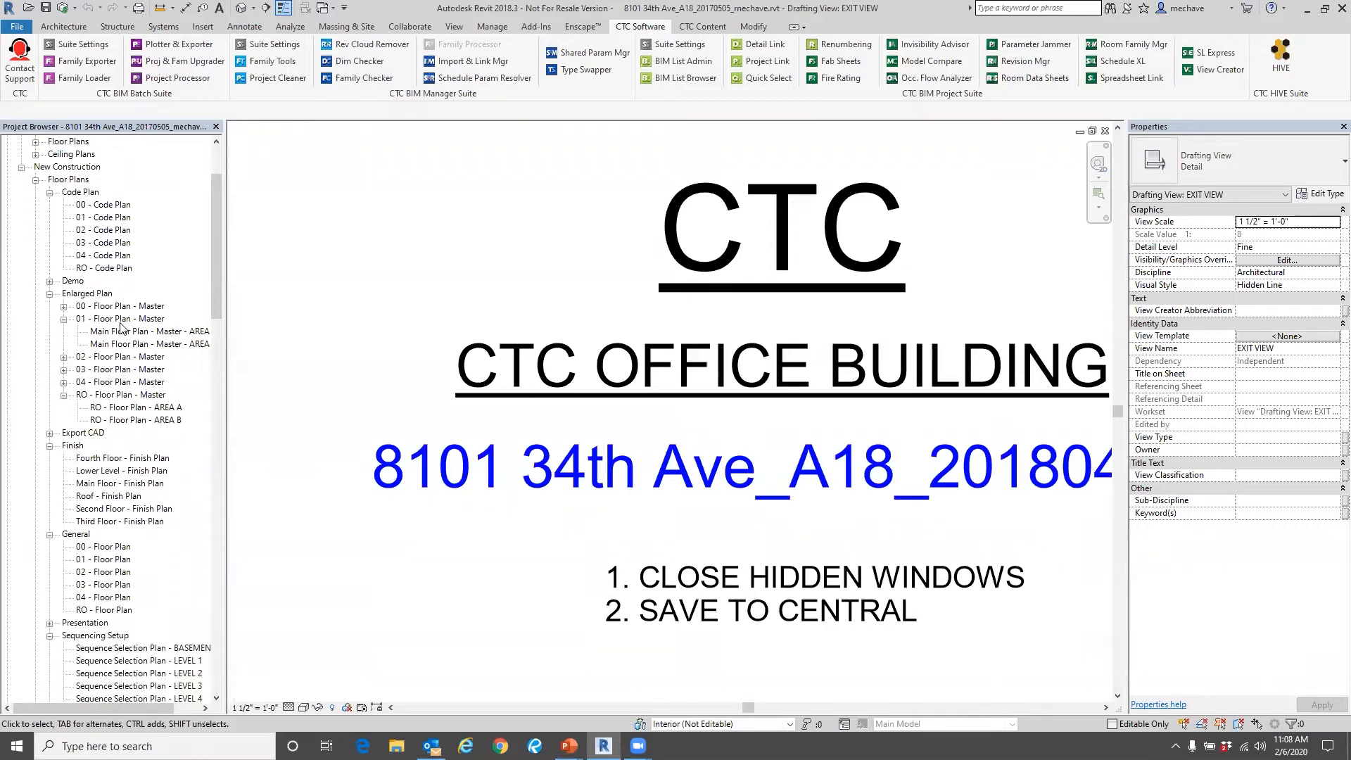
pyautogui.click(80, 193)
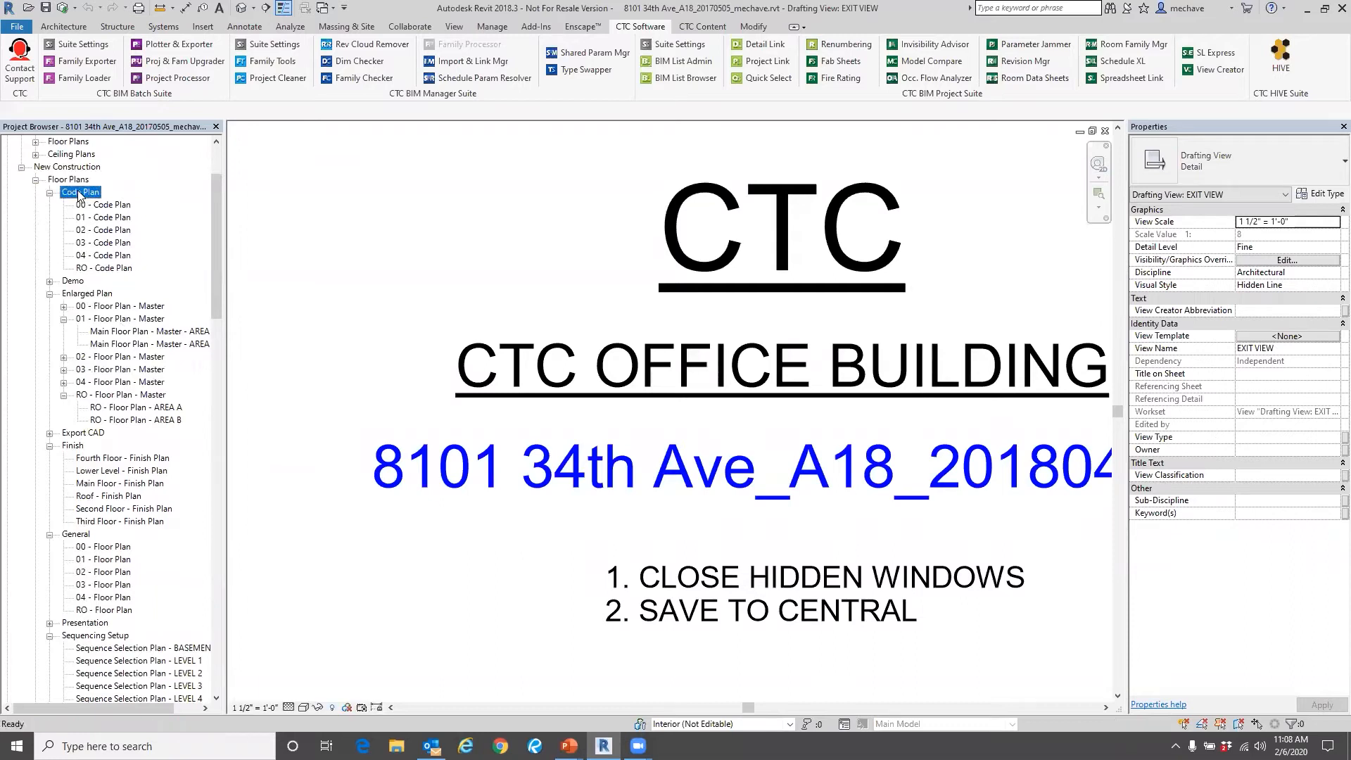
pyautogui.keyDown('shift'); pyautogui.click(82, 433); pyautogui.keyUp('shift')
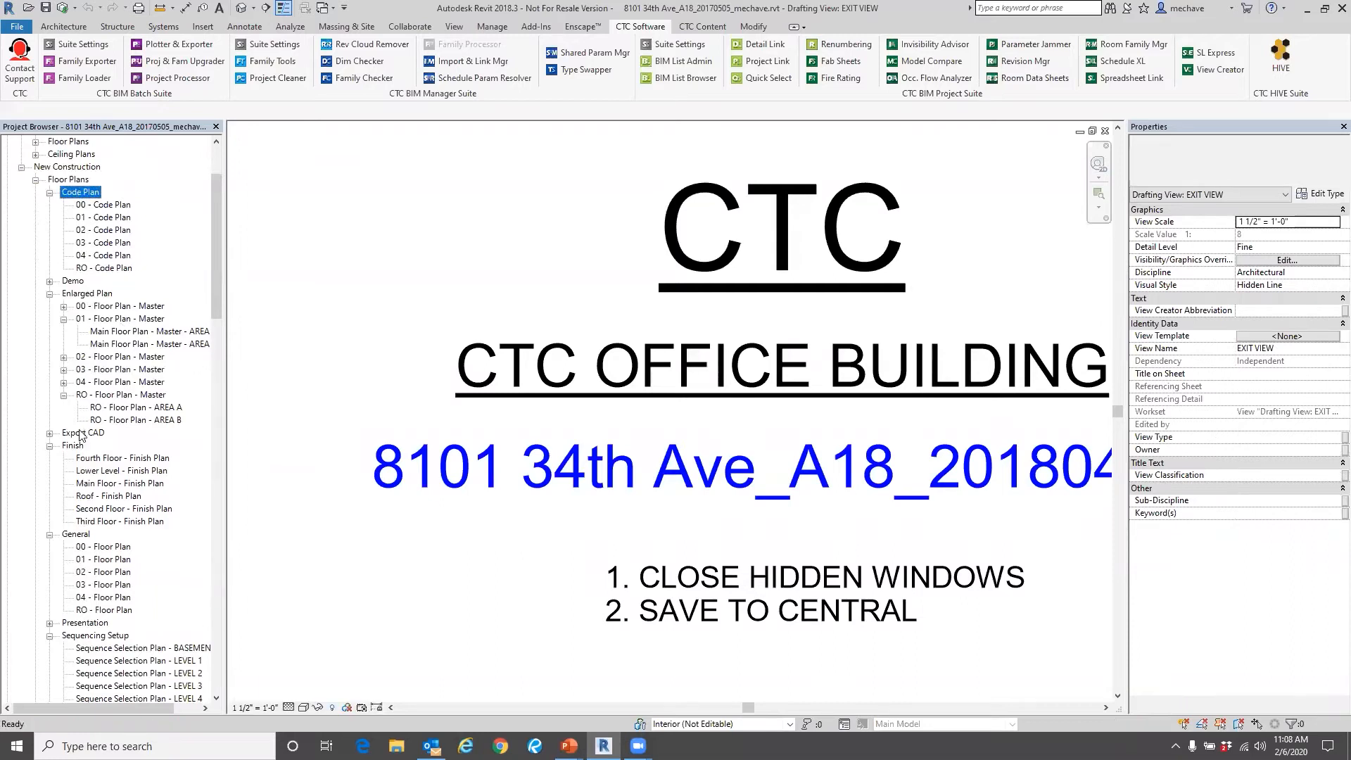
pyautogui.rightClick(73, 199)
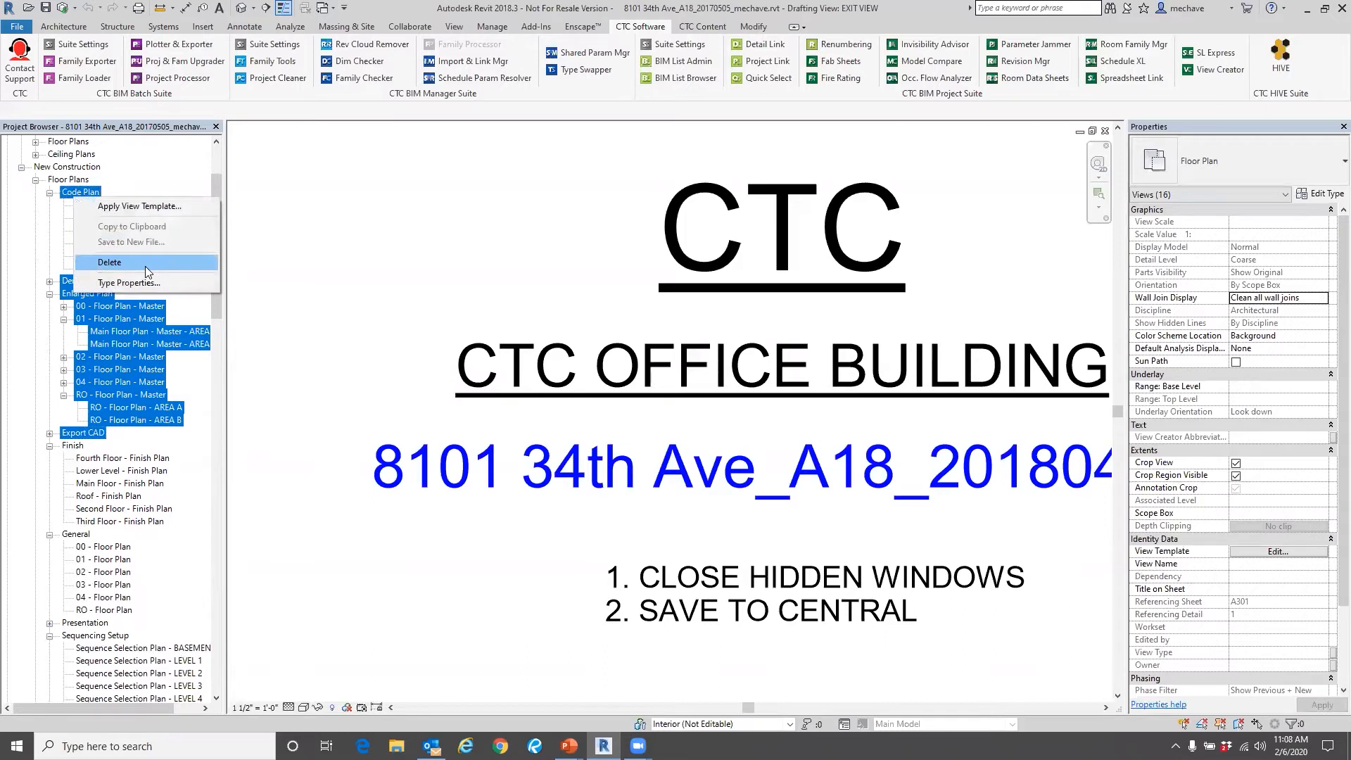
pyautogui.click(60, 171)
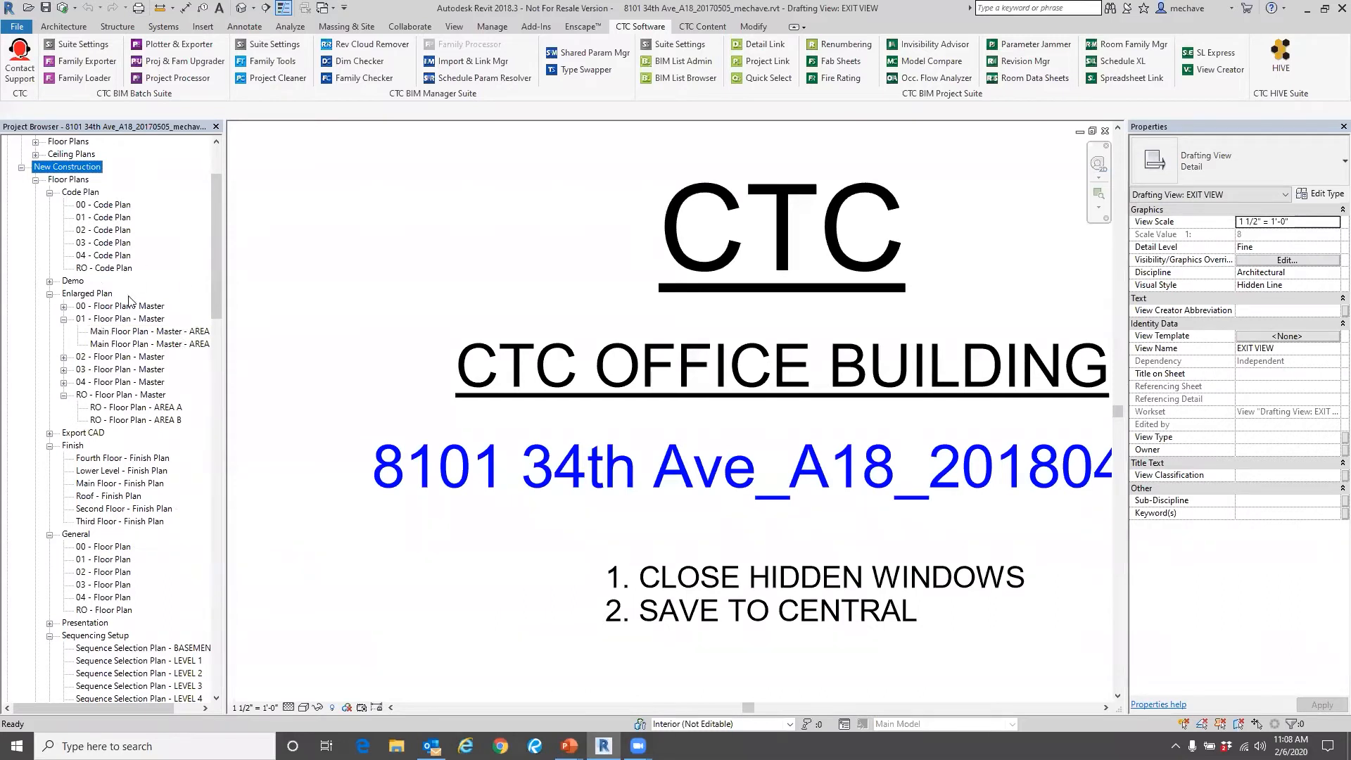
pyautogui.scroll(-3, 129, 300)
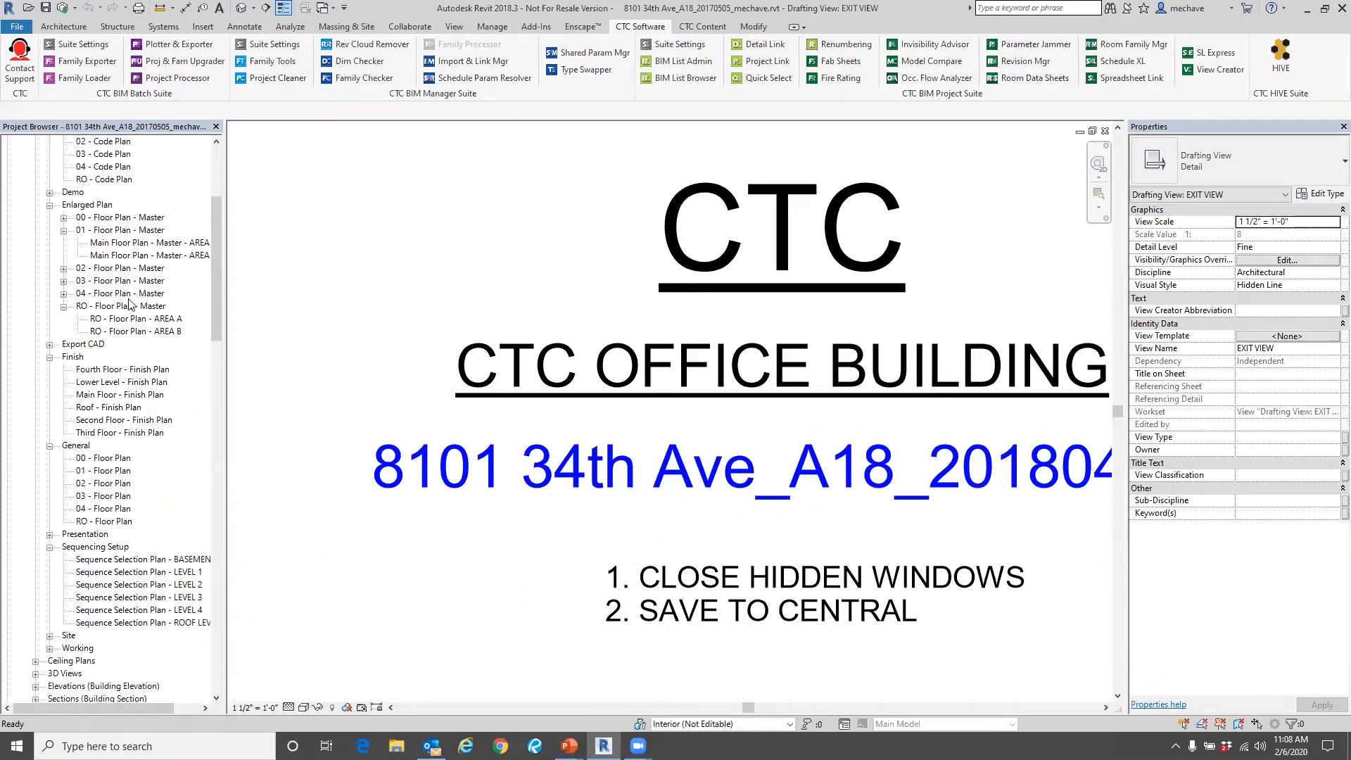
pyautogui.scroll(-3, 109, 454)
pyautogui.scroll(-11, 93, 676)
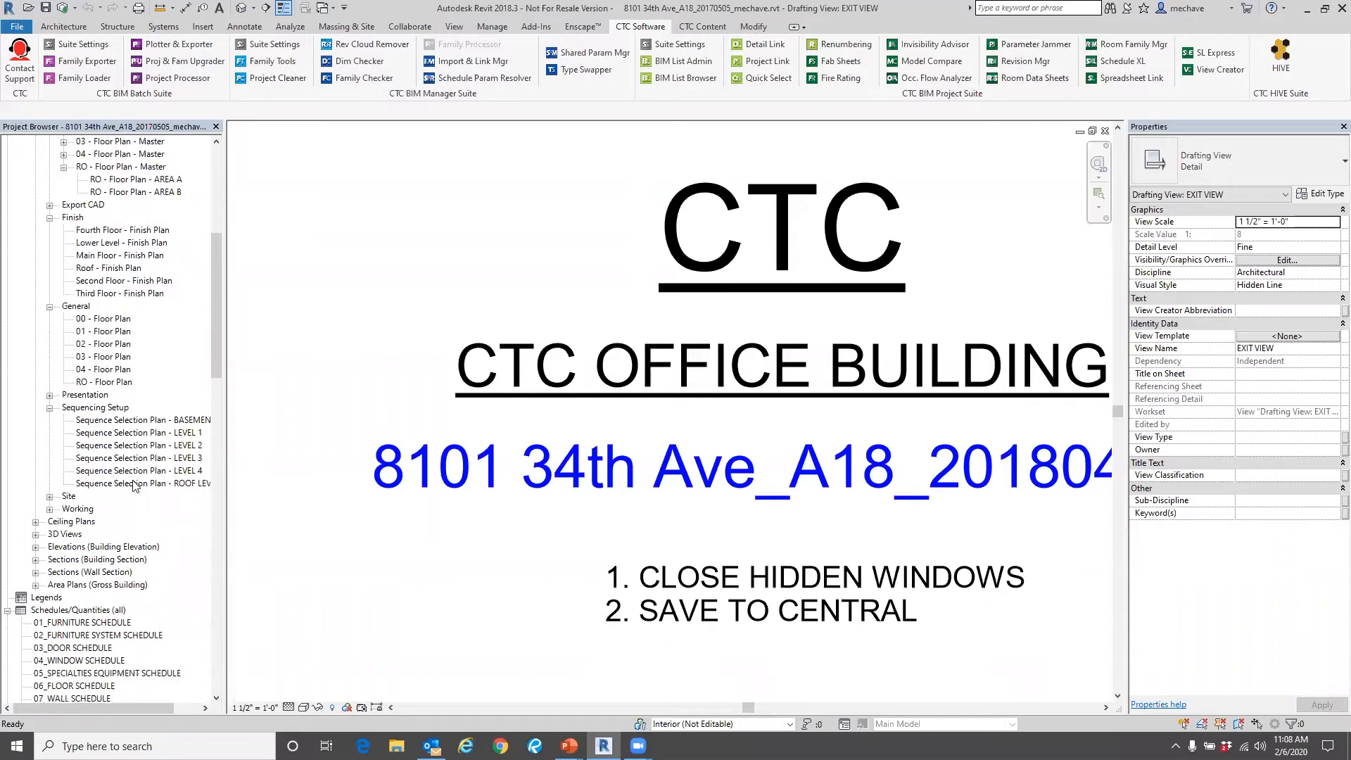
pyautogui.scroll(-5, 145, 451)
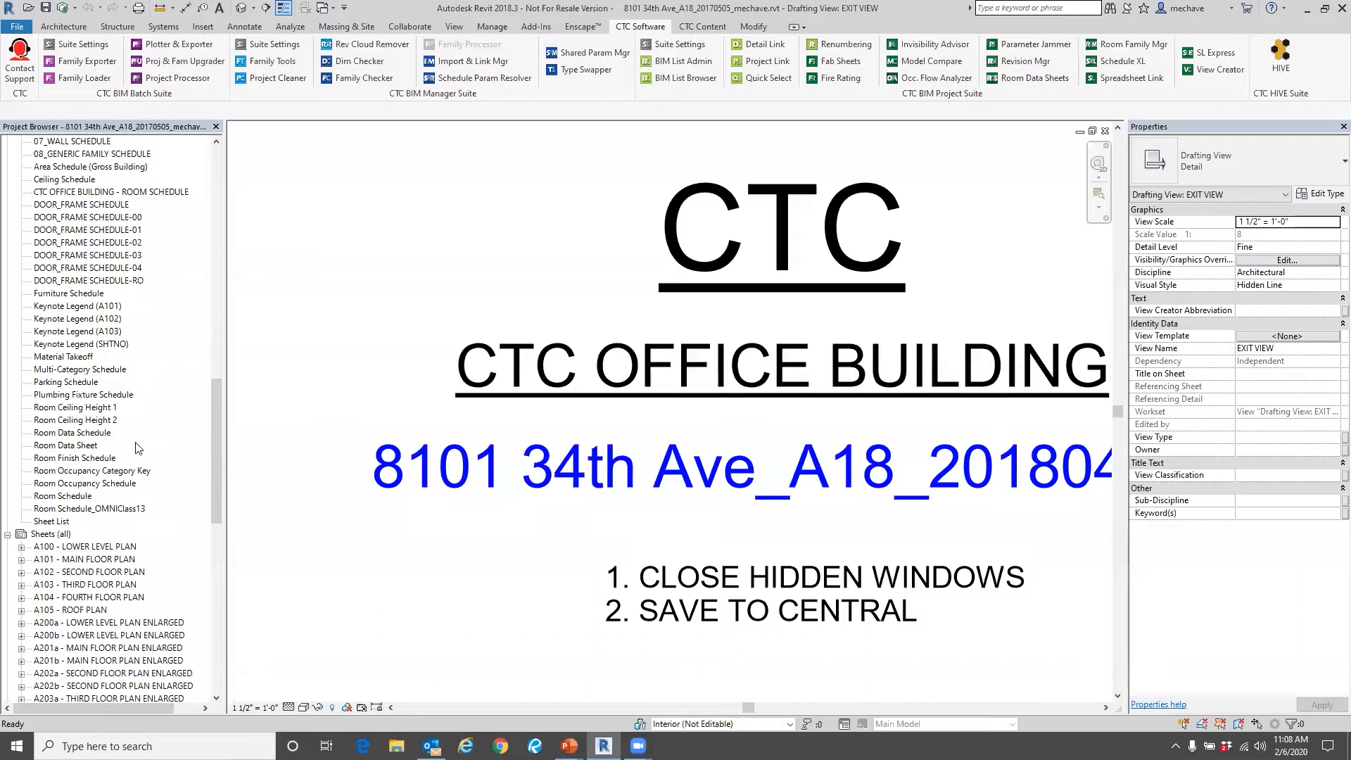
pyautogui.scroll(5, 138, 447)
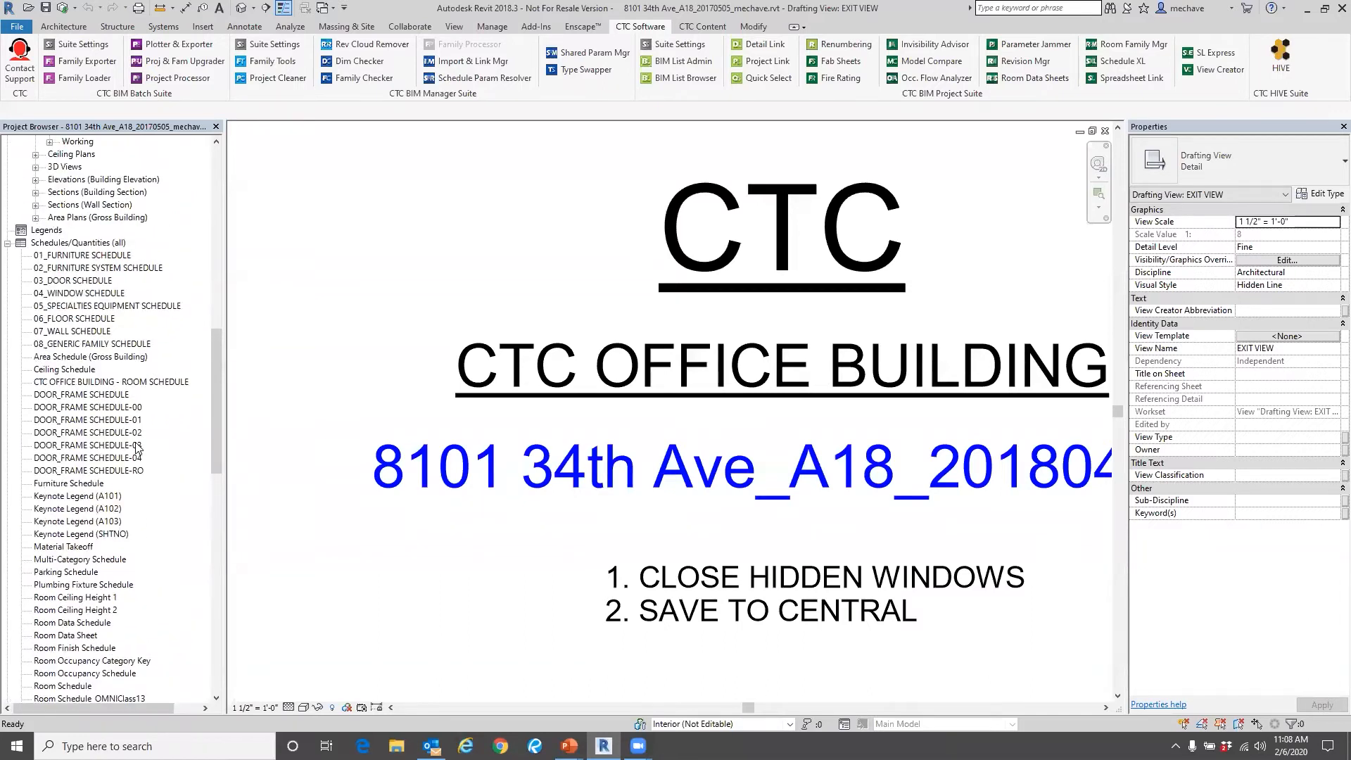
# Start Project Cleaner and review its view organization, sheet organization and link options.
pyautogui.click(287, 83)
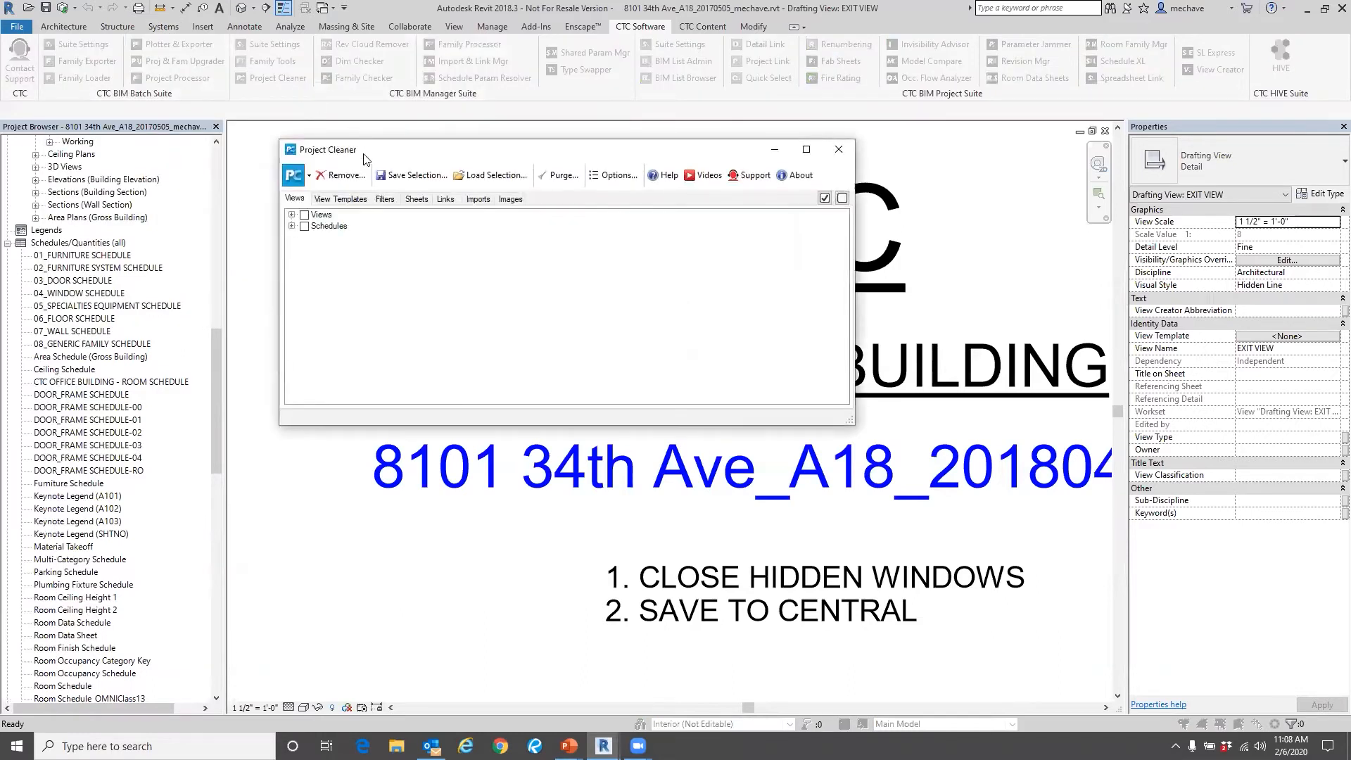
pyautogui.moveTo(363, 155); pyautogui.dragTo(369, 269)
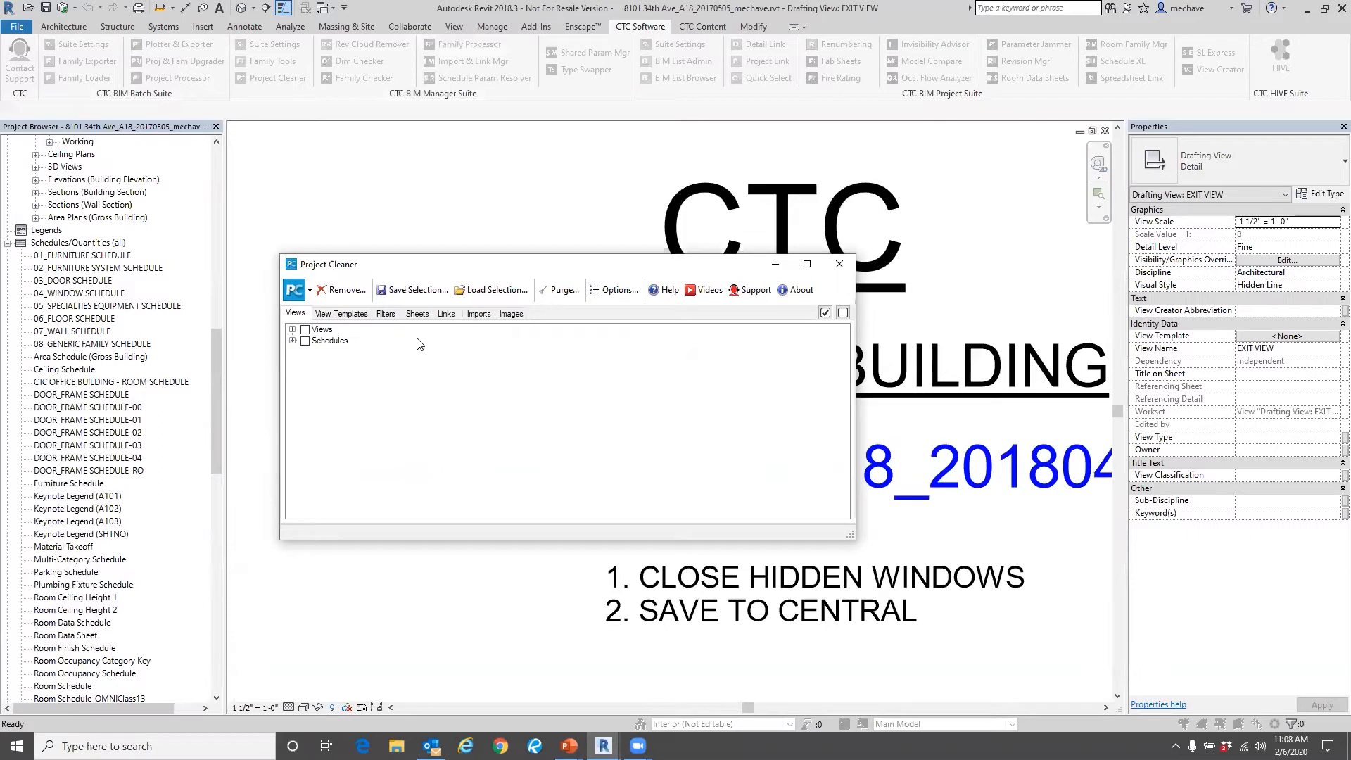
pyautogui.click(614, 290)
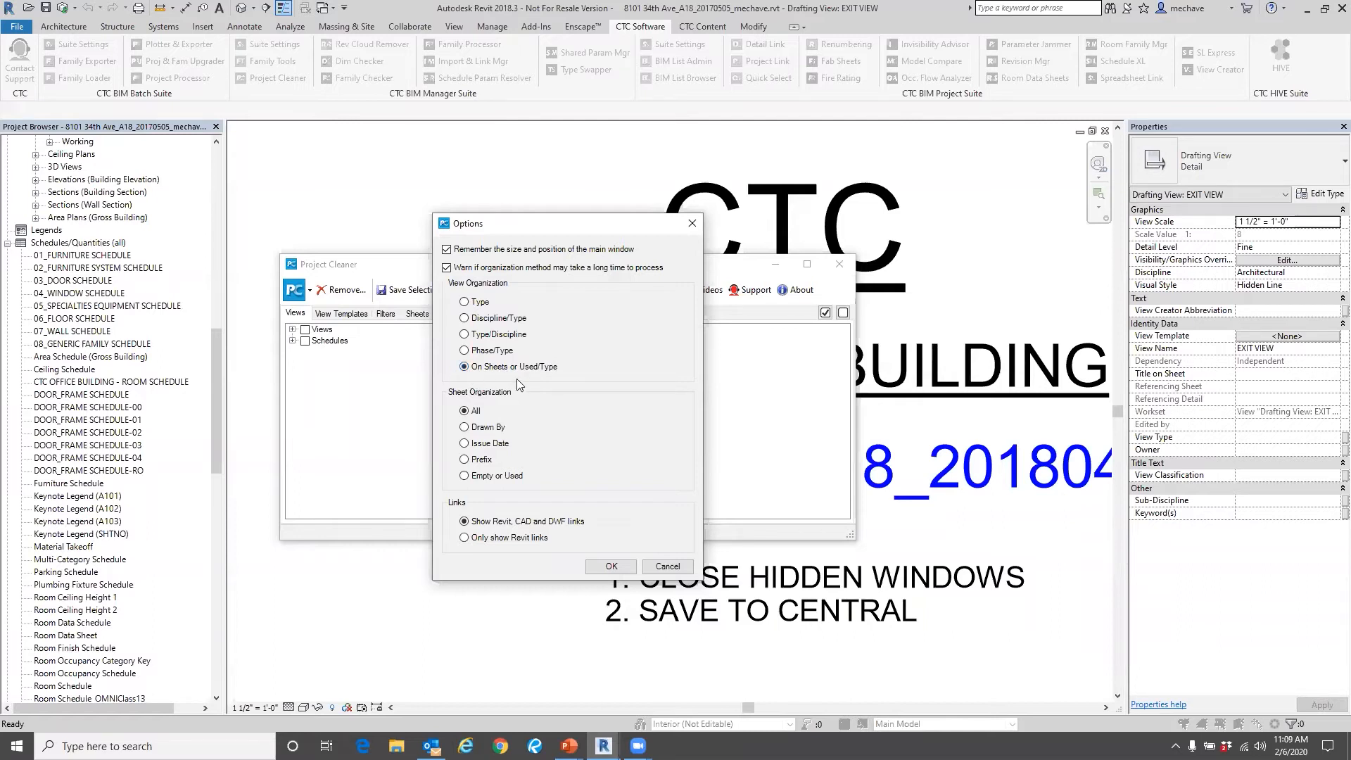
pyautogui.click(608, 567)
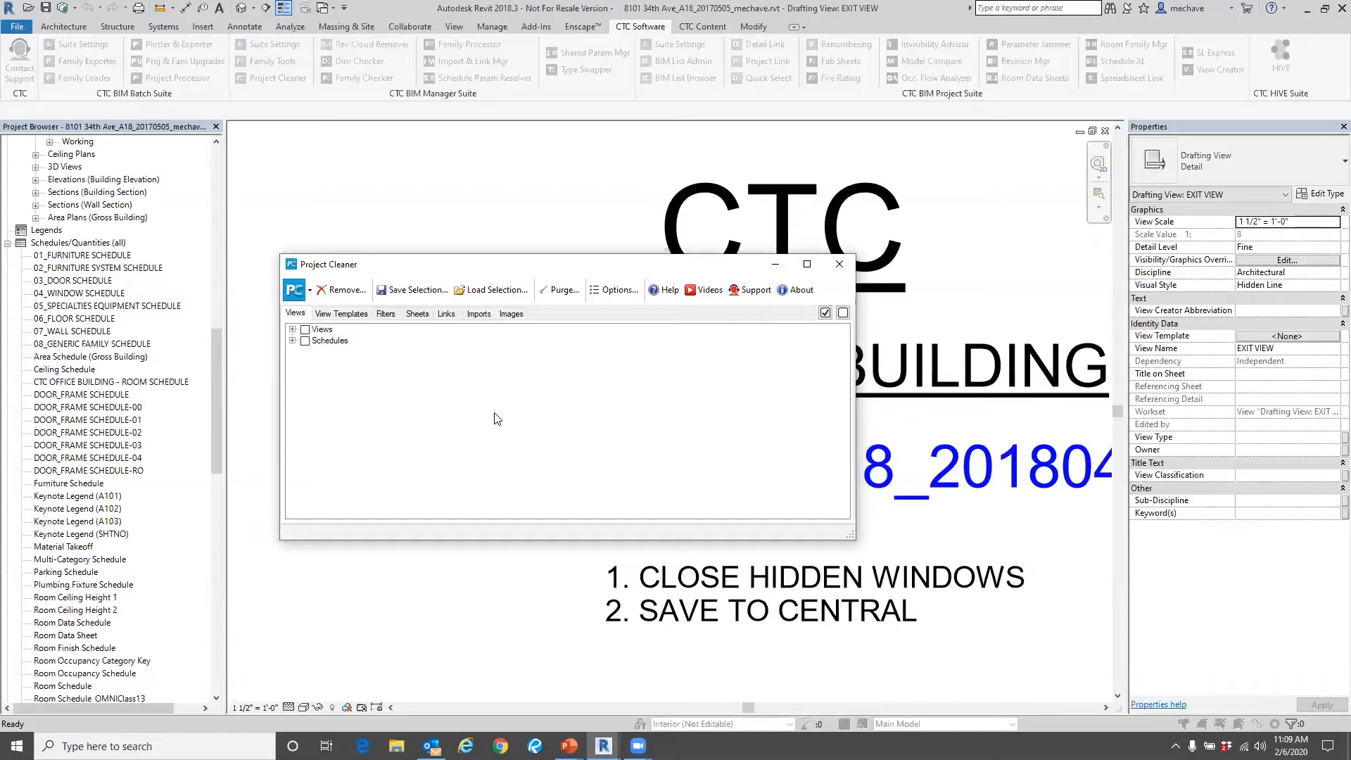
pyautogui.click(622, 291)
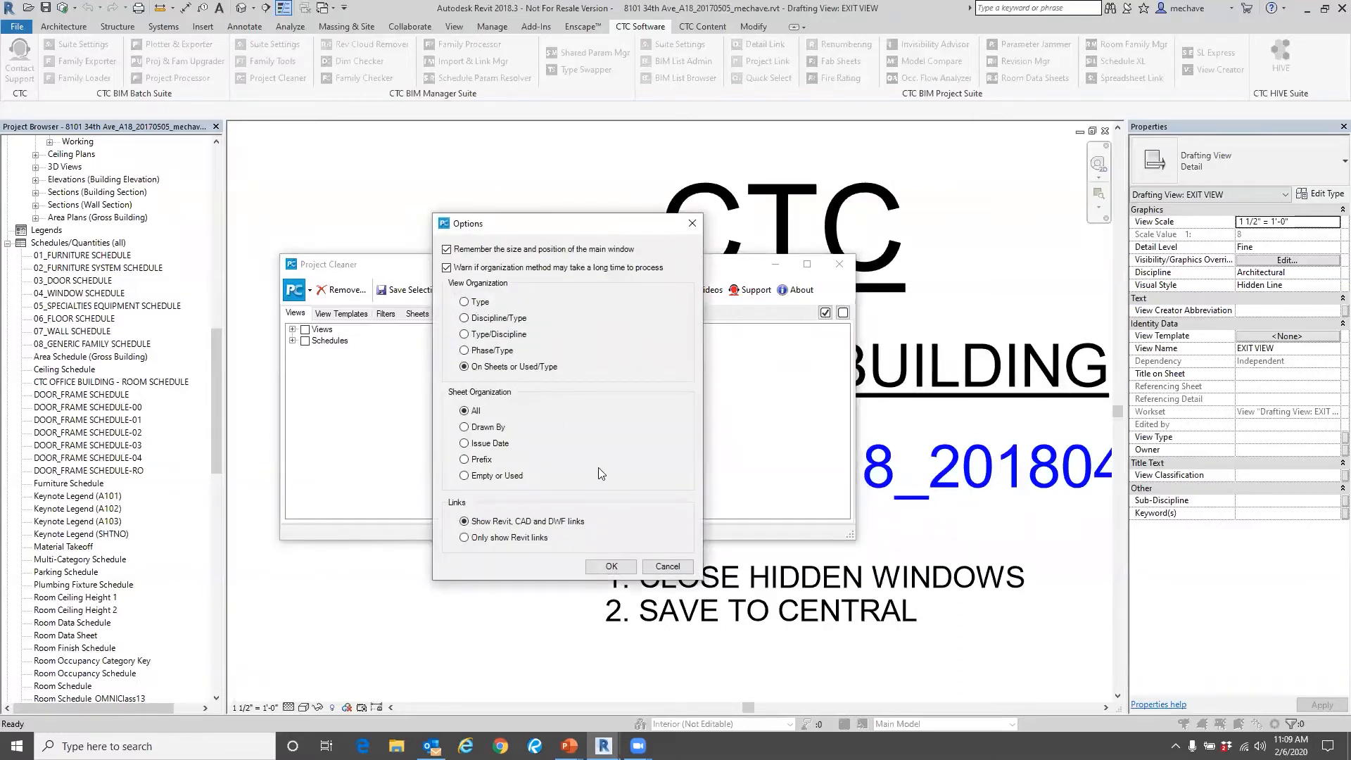
pyautogui.click(664, 569)
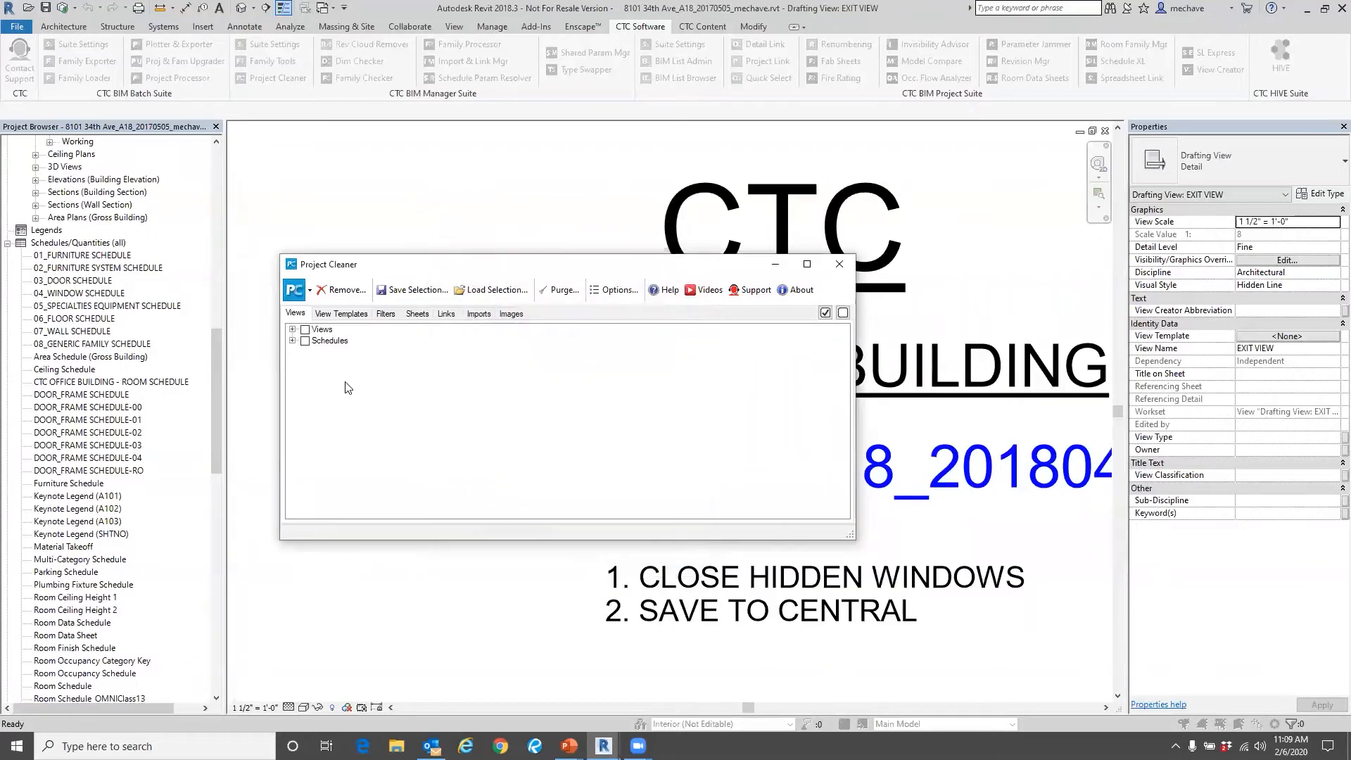
# Expand the Views category and enlarge the Project Cleaner window to fit its full list of sheet groups.
pyautogui.click(292, 330)
pyautogui.scroll(-6, 384, 465)
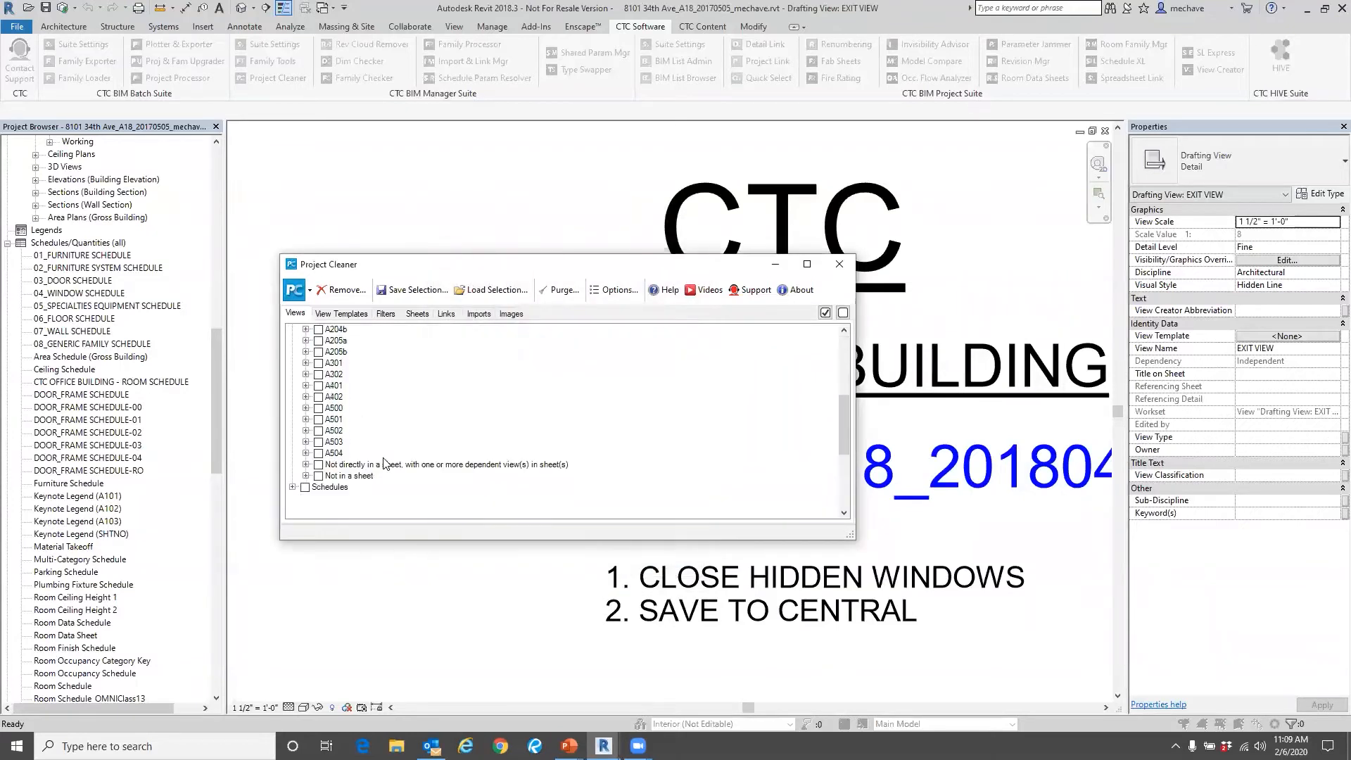
pyautogui.scroll(6, 394, 454)
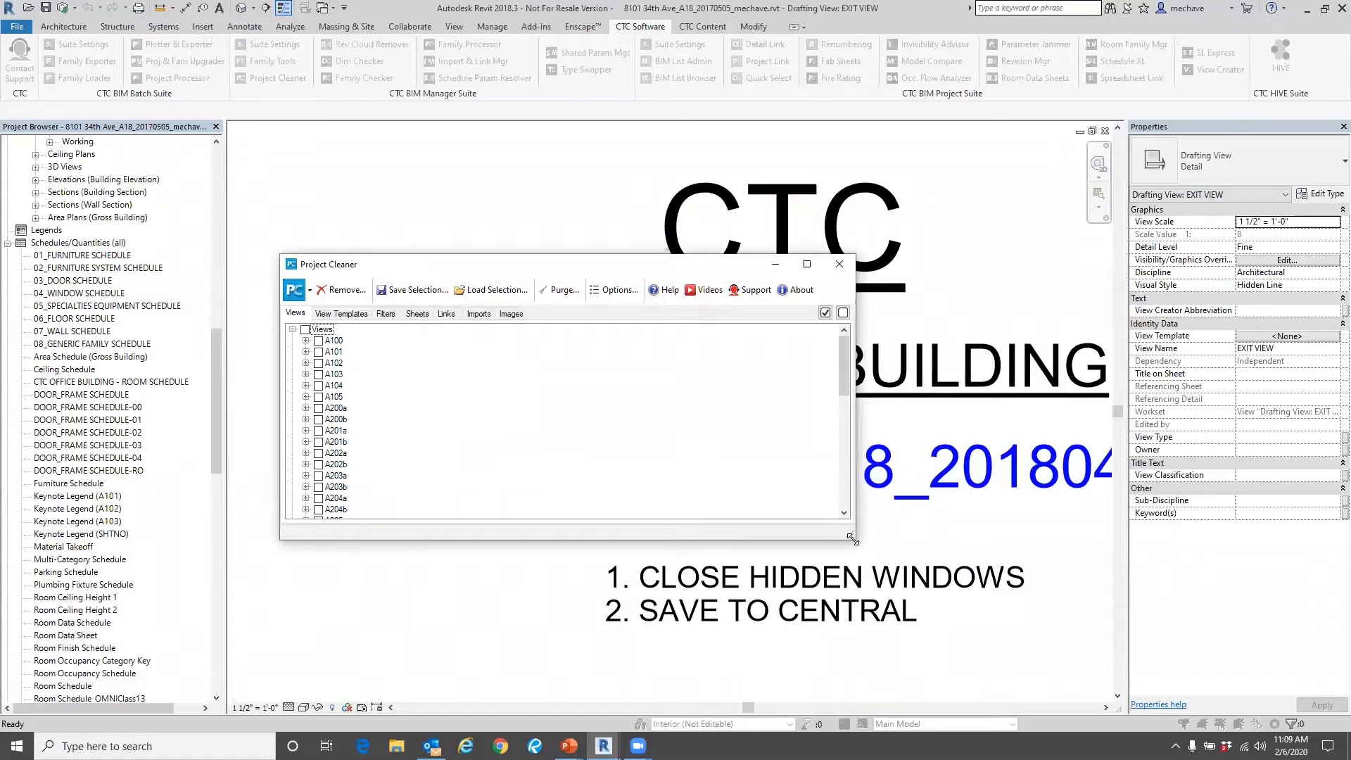
pyautogui.moveTo(851, 538); pyautogui.dragTo(1008, 707)
pyautogui.moveTo(558, 266); pyautogui.dragTo(568, 102)
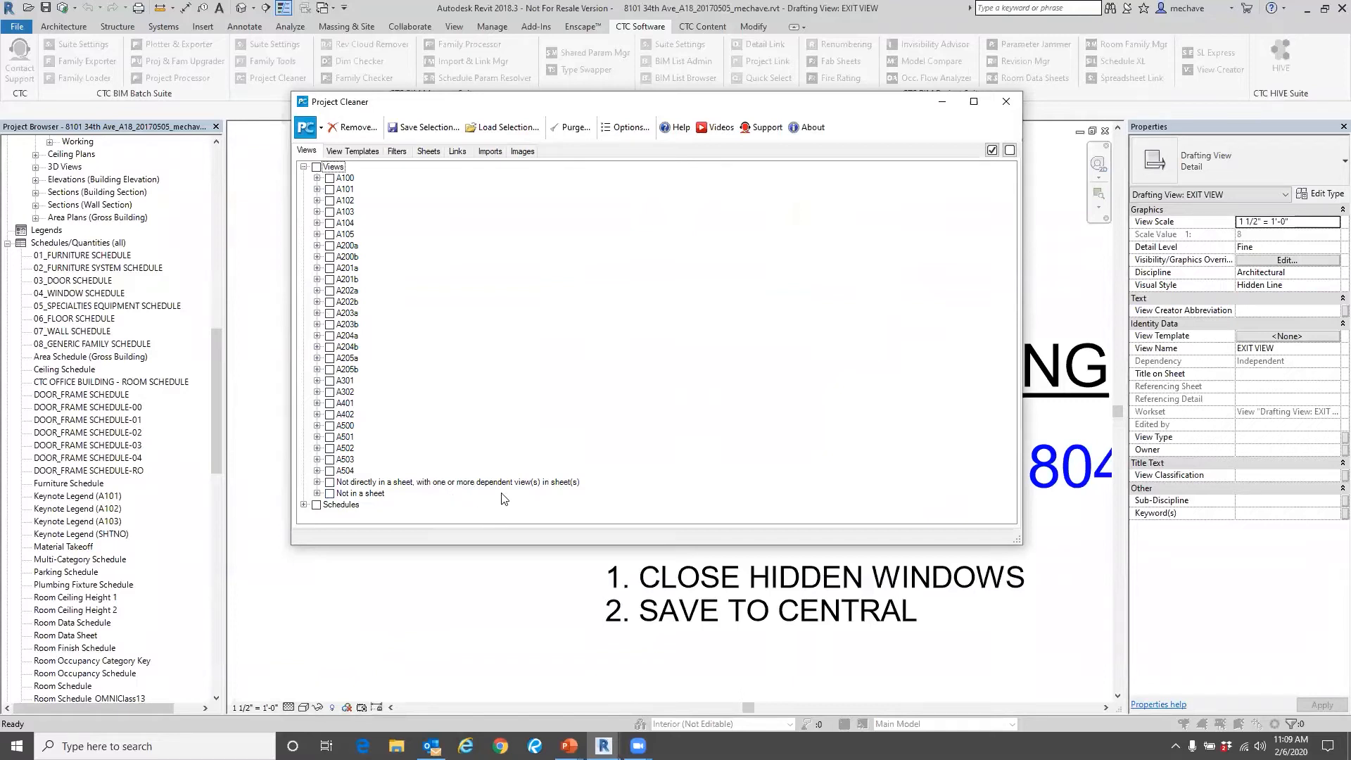
# Mark all six master floor plans, 00 to 04 and RO, under the views not directly in a sheet but with dependent views in sheets.
pyautogui.click(317, 483)
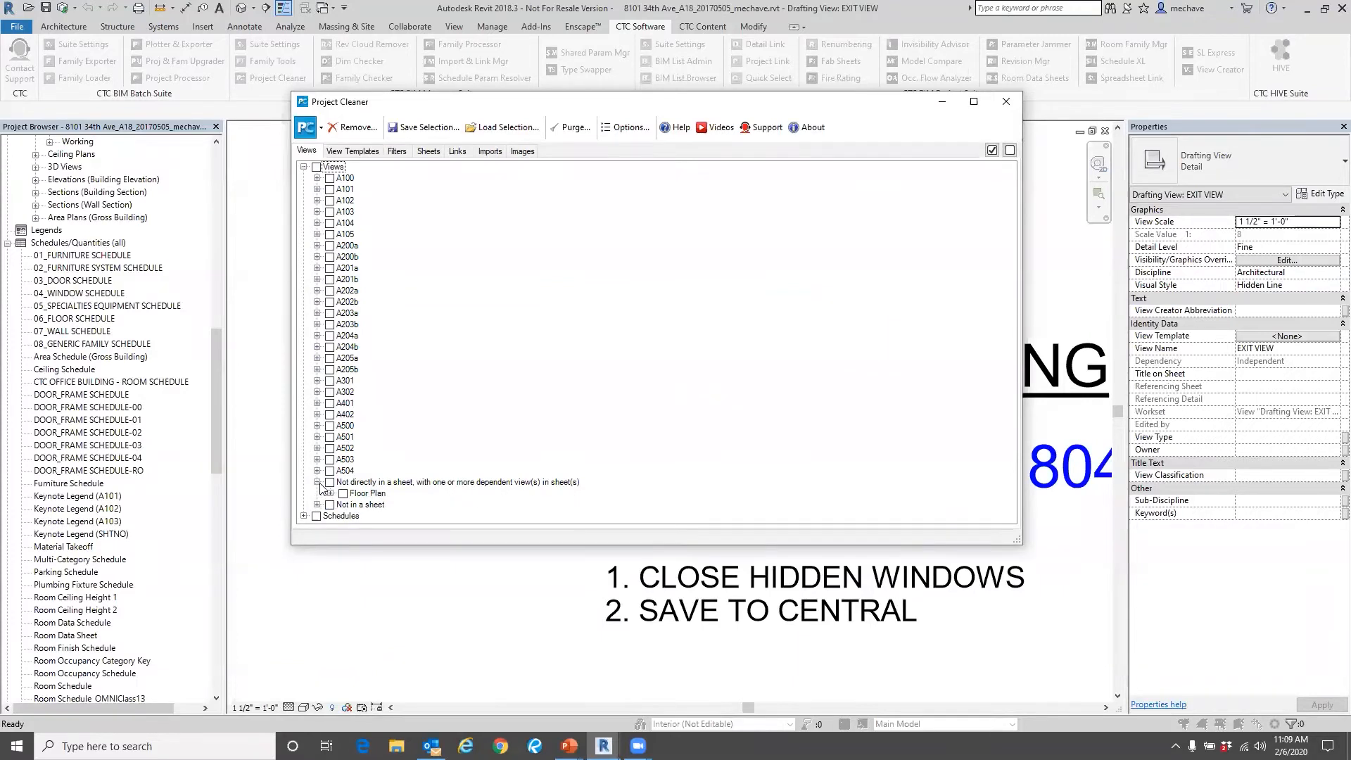
pyautogui.click(330, 493)
pyautogui.scroll(-3, 442, 377)
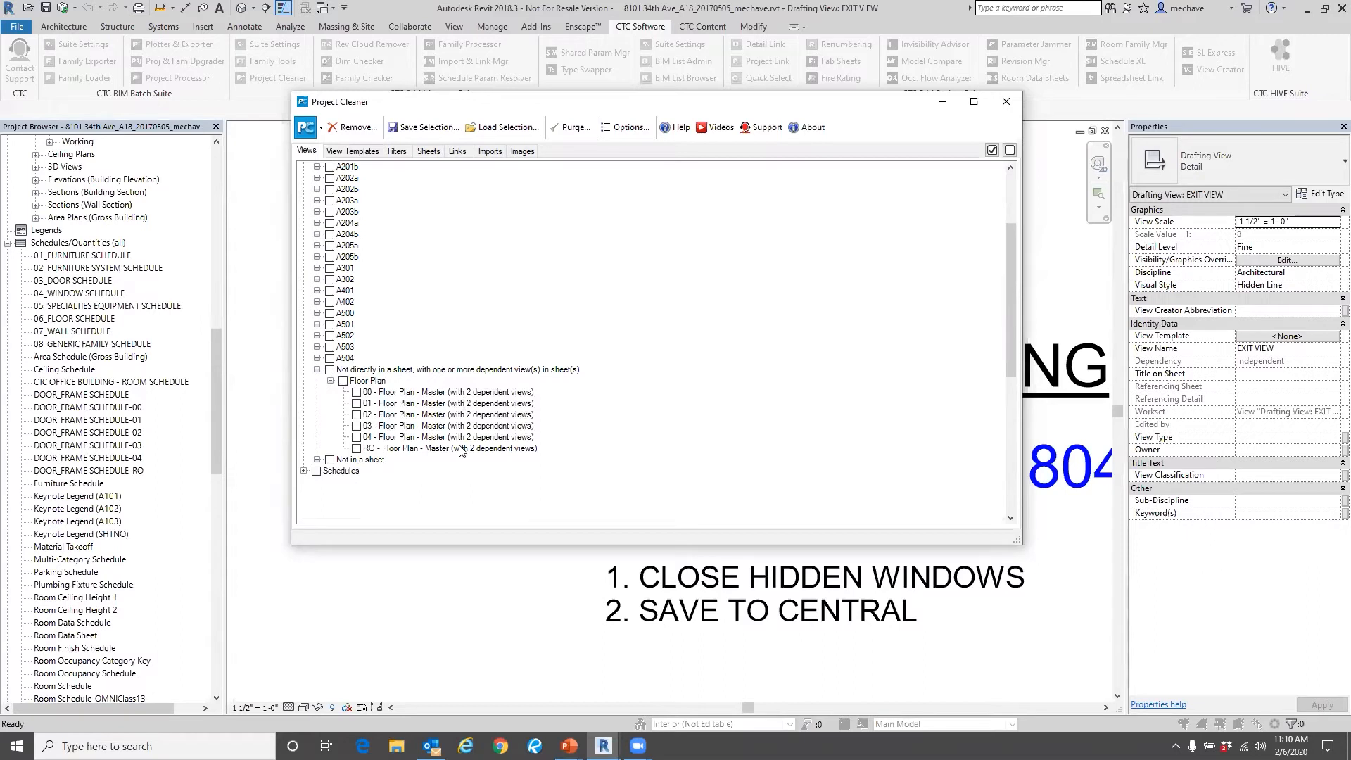
pyautogui.click(357, 392)
pyautogui.click(357, 403)
pyautogui.click(357, 414)
pyautogui.click(357, 426)
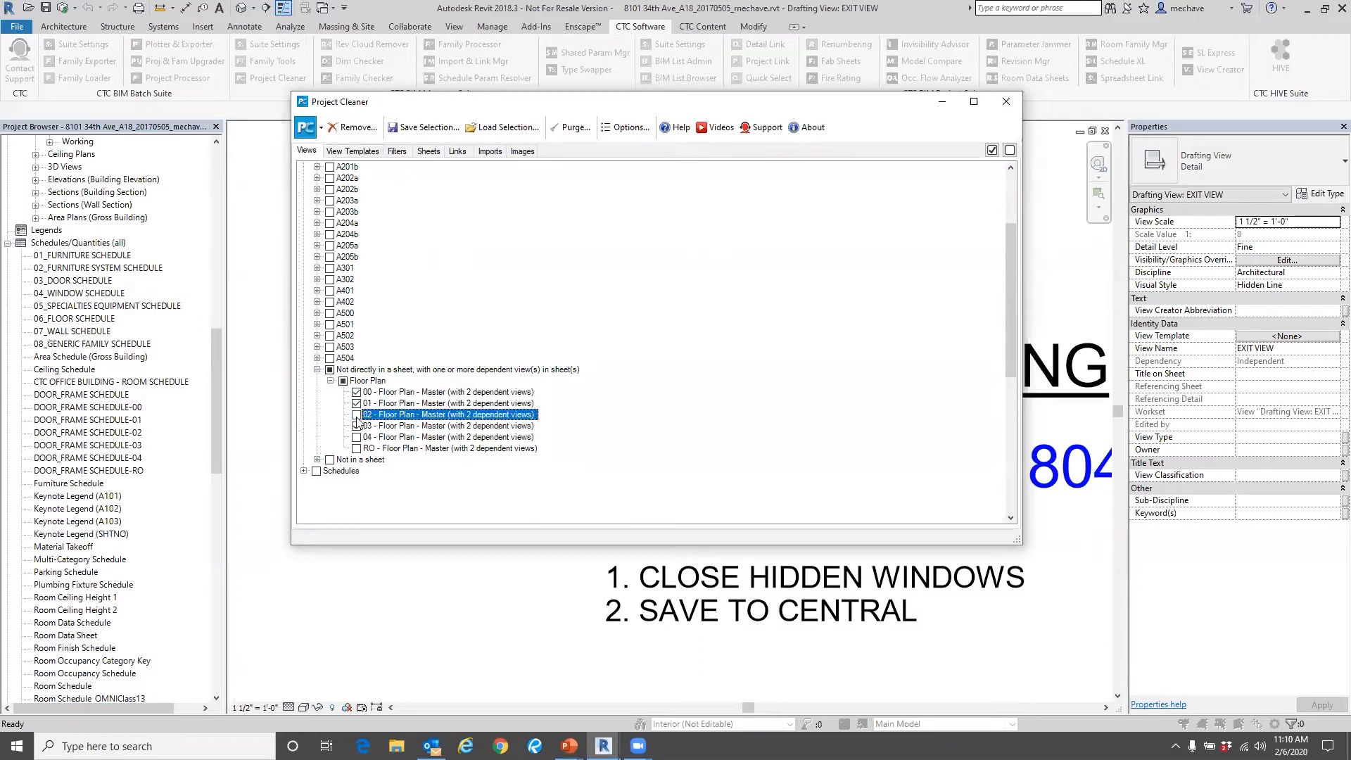
pyautogui.click(357, 437)
pyautogui.click(357, 448)
# Expand the views that are not in a sheet and look through their 3D group.
pyautogui.click(318, 460)
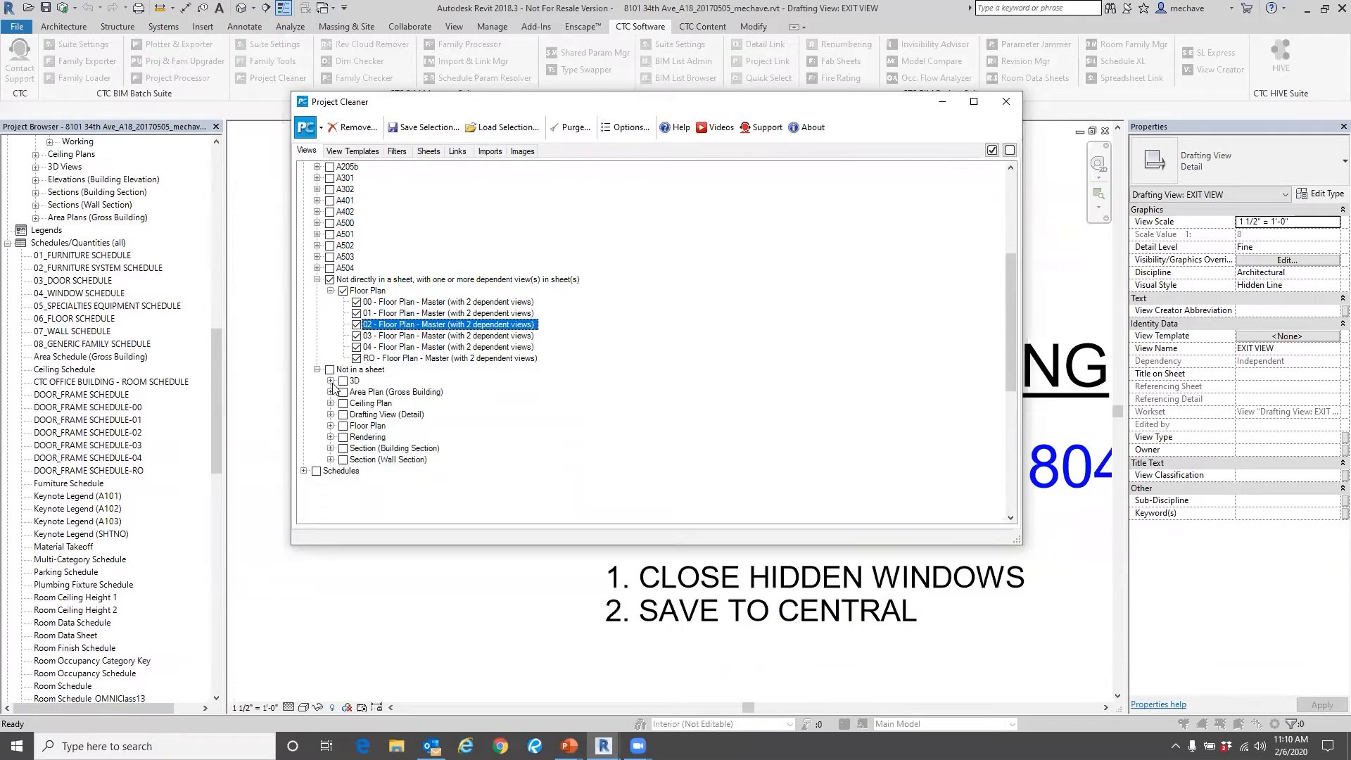
pyautogui.click(330, 382)
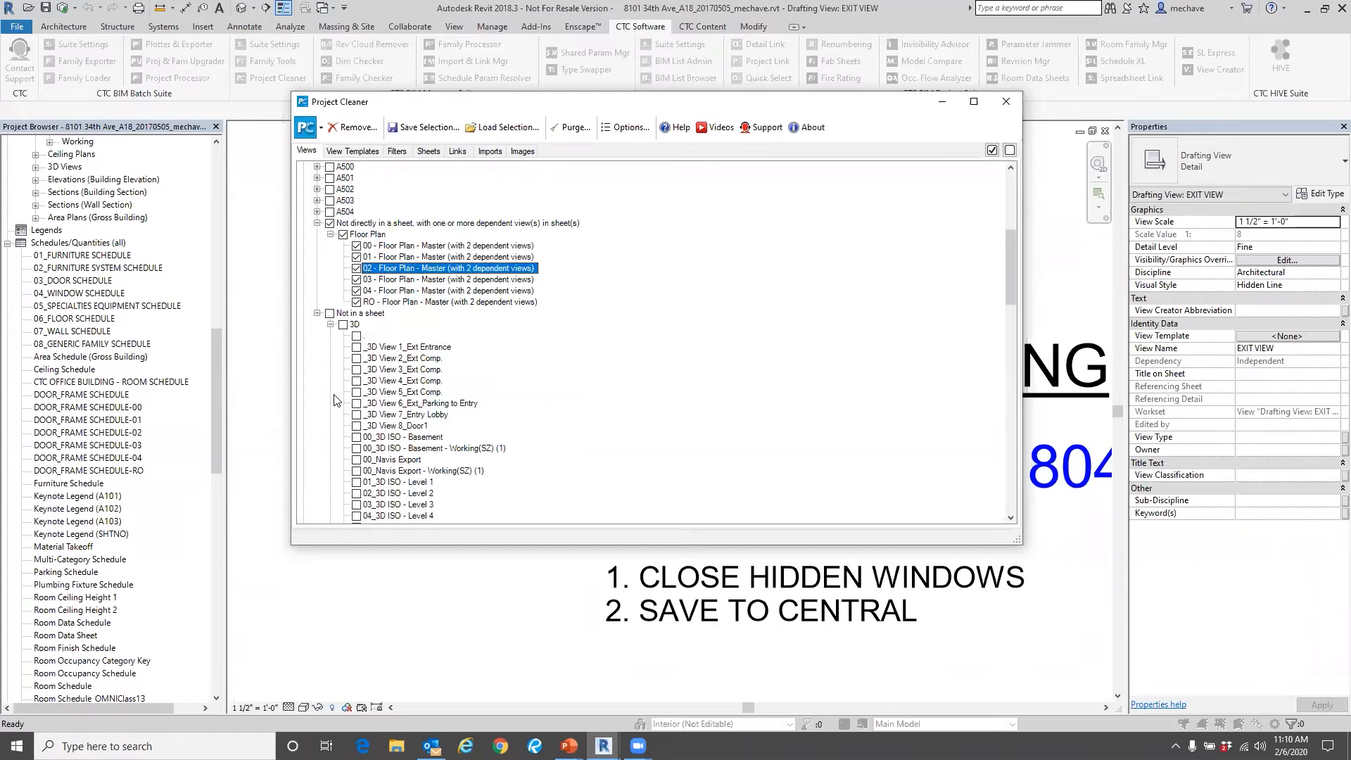
pyautogui.scroll(-6, 333, 398)
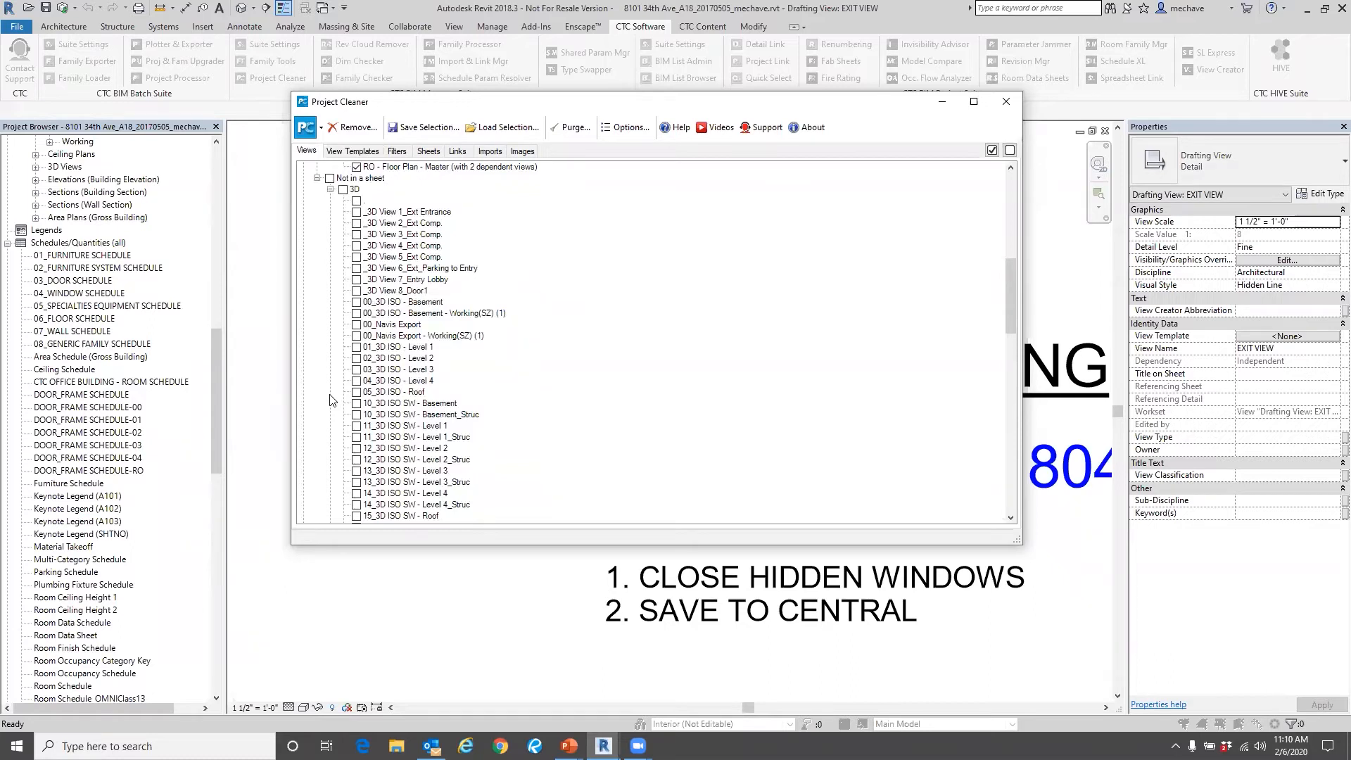
pyautogui.click(330, 189)
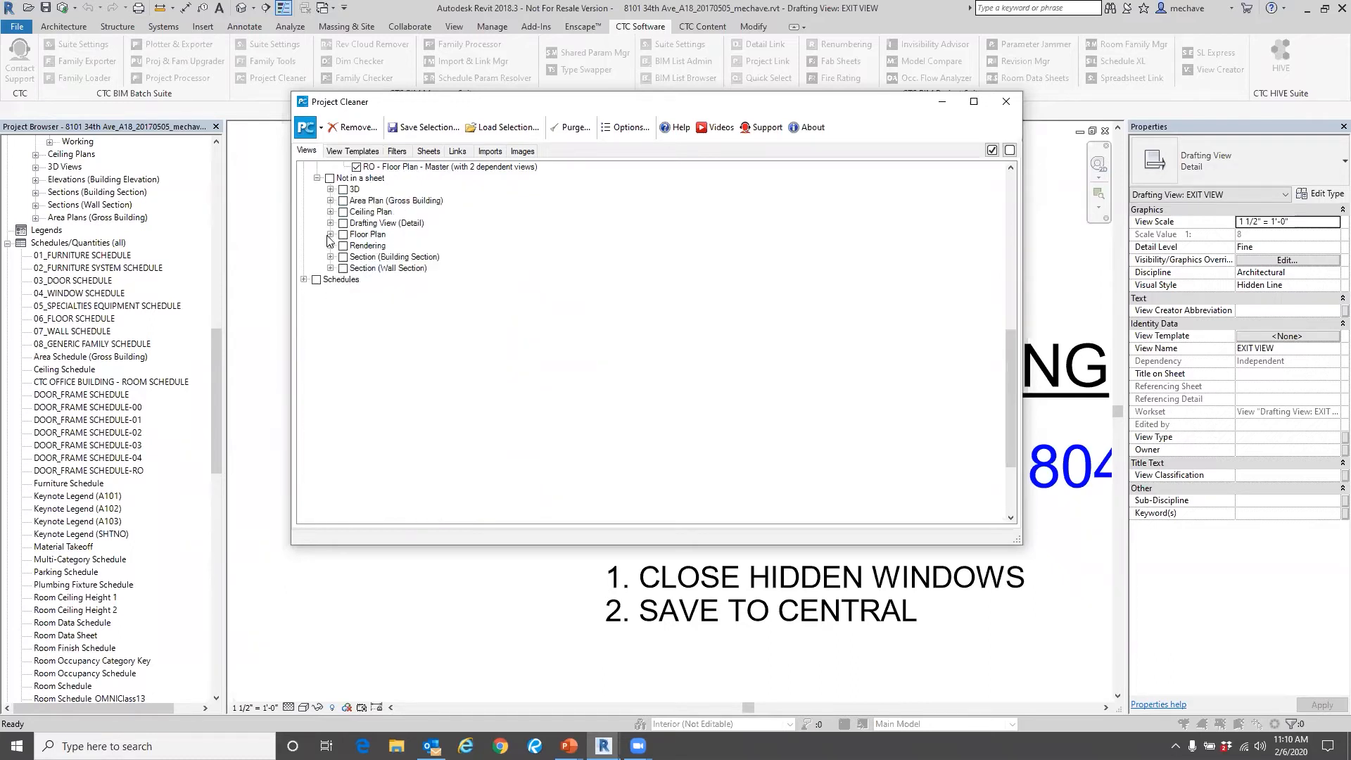
# Mark both working wall section views among the views not in a sheet, and expand the Schedules category.
pyautogui.click(330, 257)
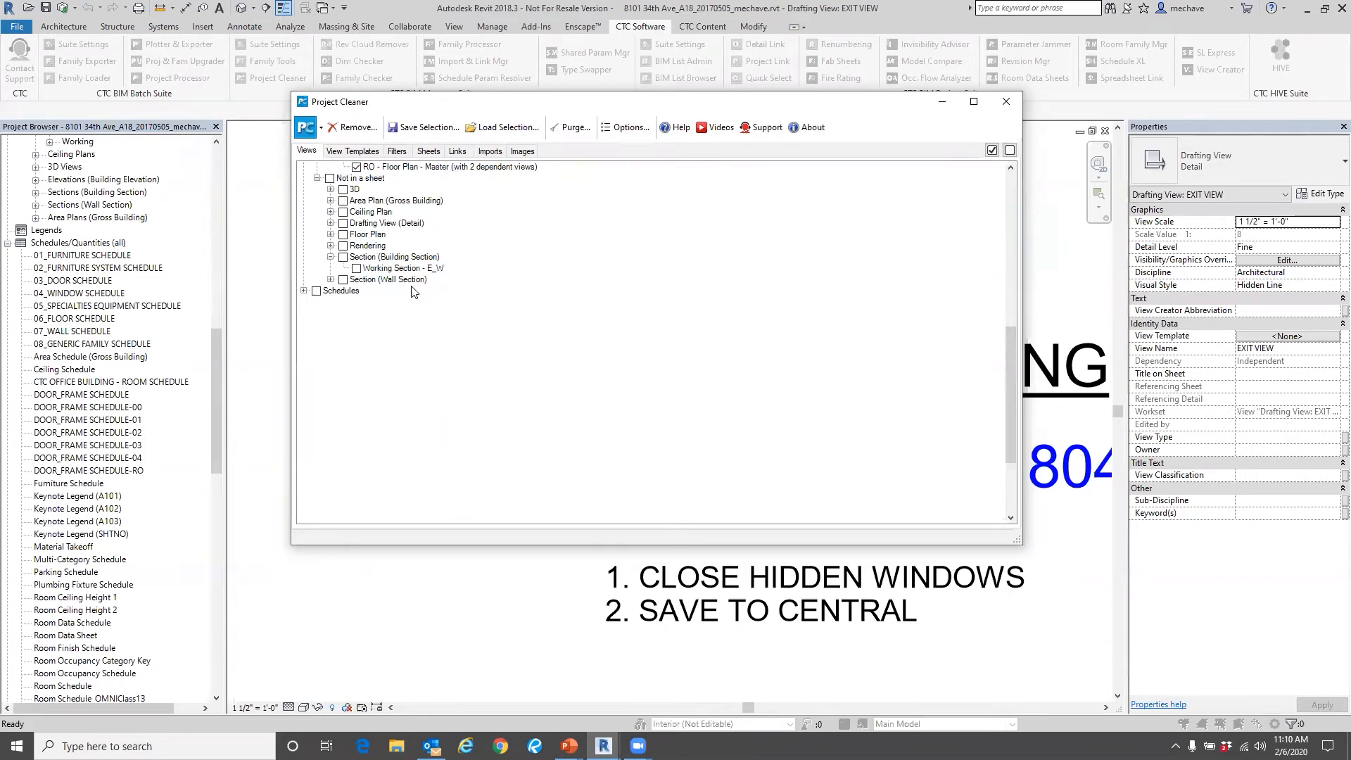
pyautogui.click(330, 279)
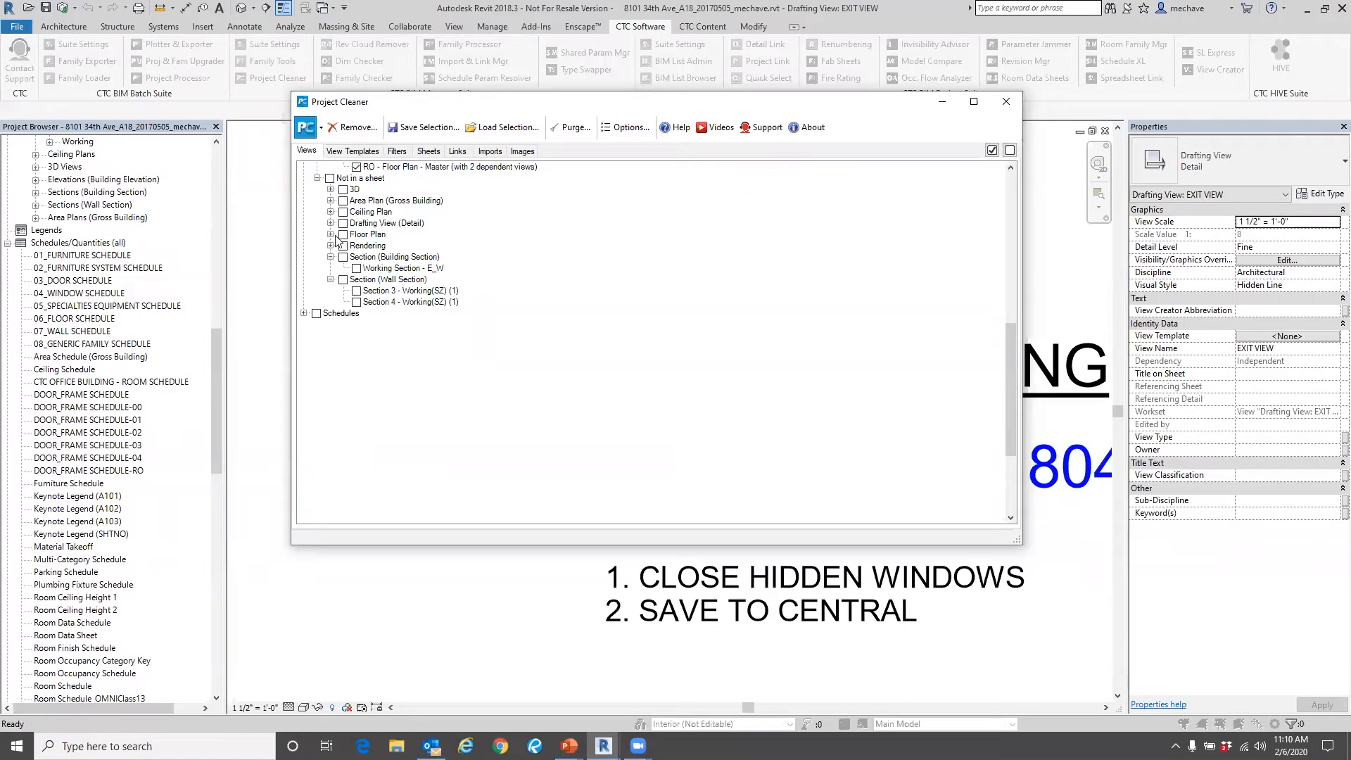
pyautogui.click(343, 279)
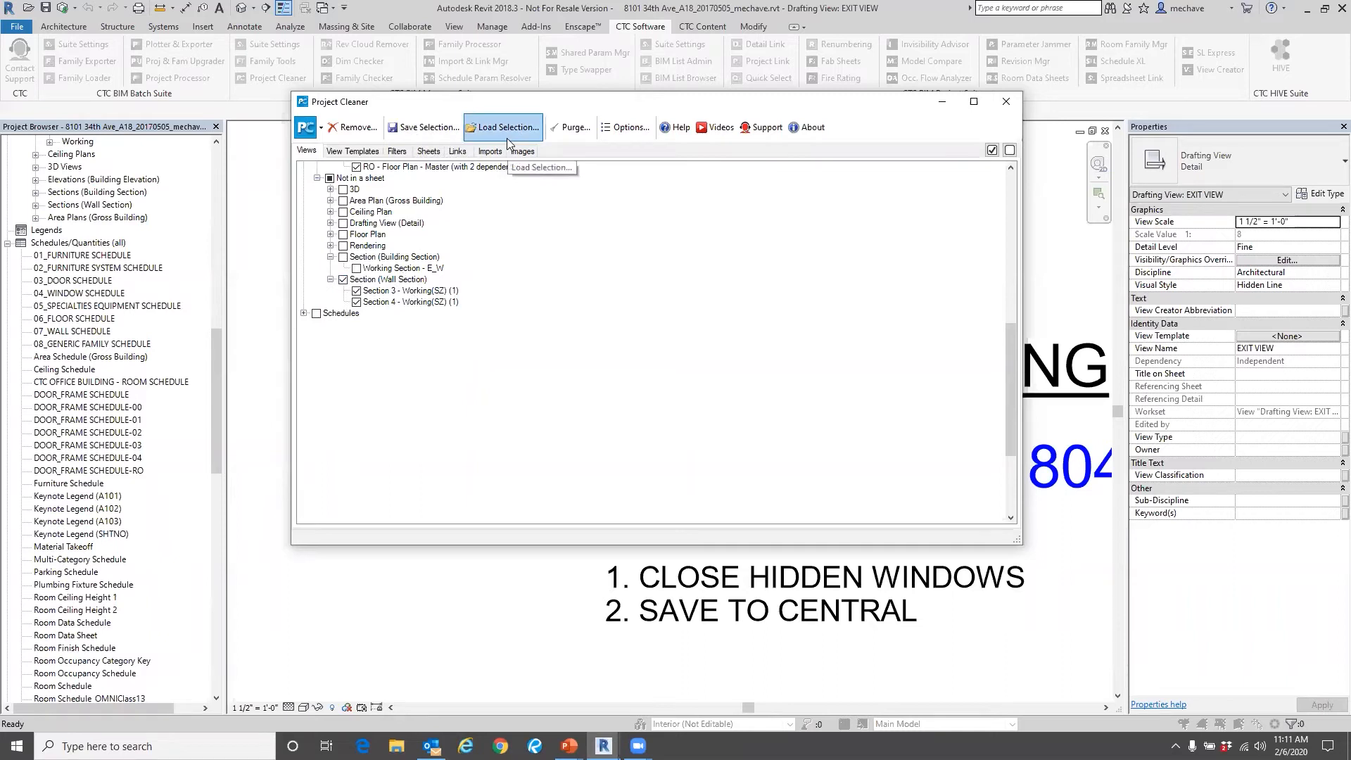
pyautogui.click(304, 314)
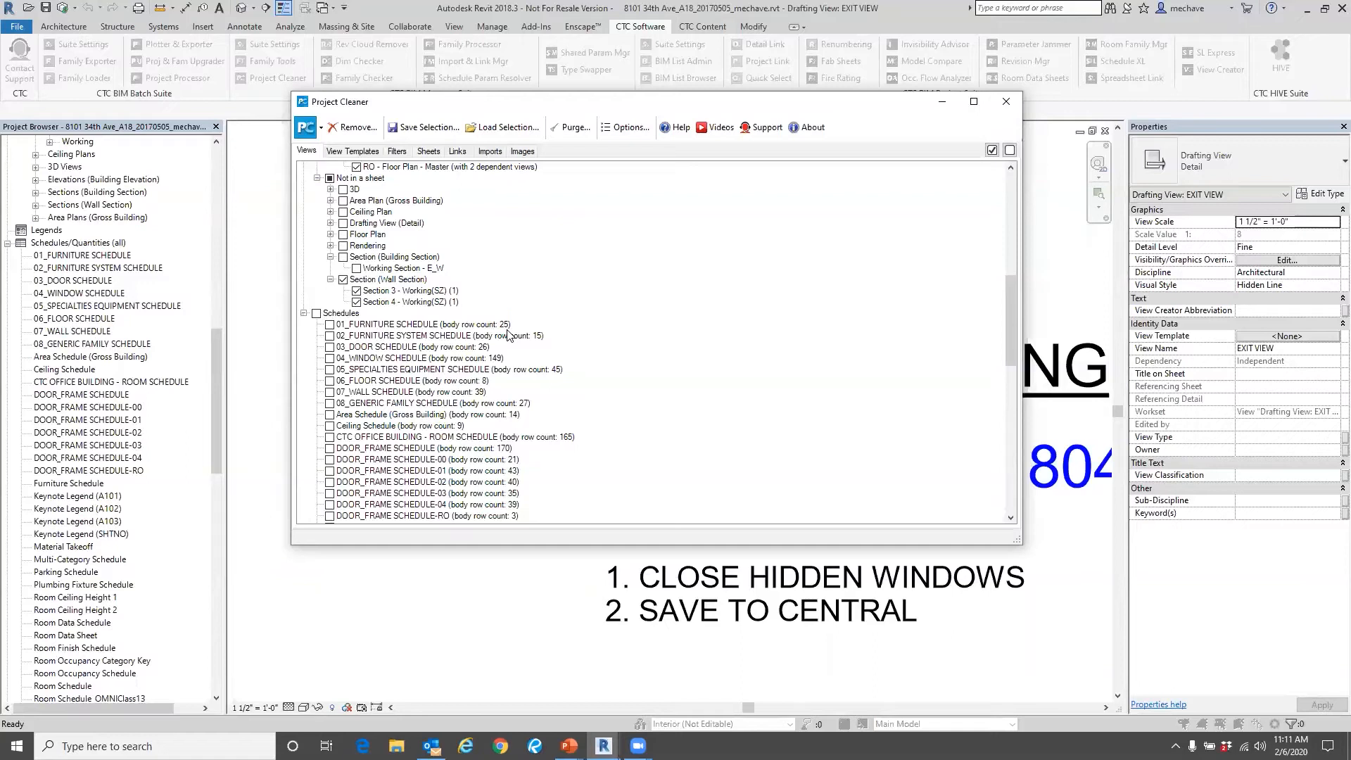
# Review the in-use and unused view templates by view type, along with the filter categories.
pyautogui.click(365, 152)
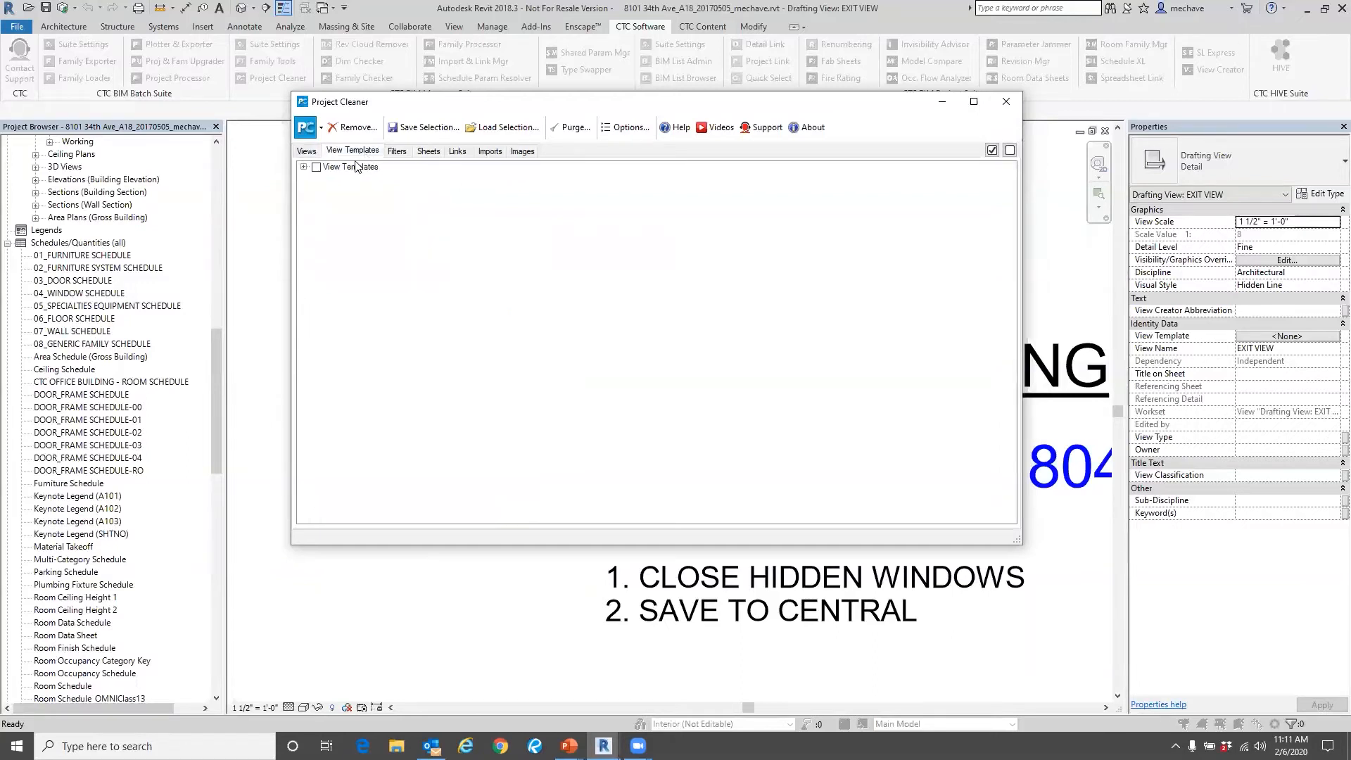
pyautogui.click(303, 167)
pyautogui.click(317, 179)
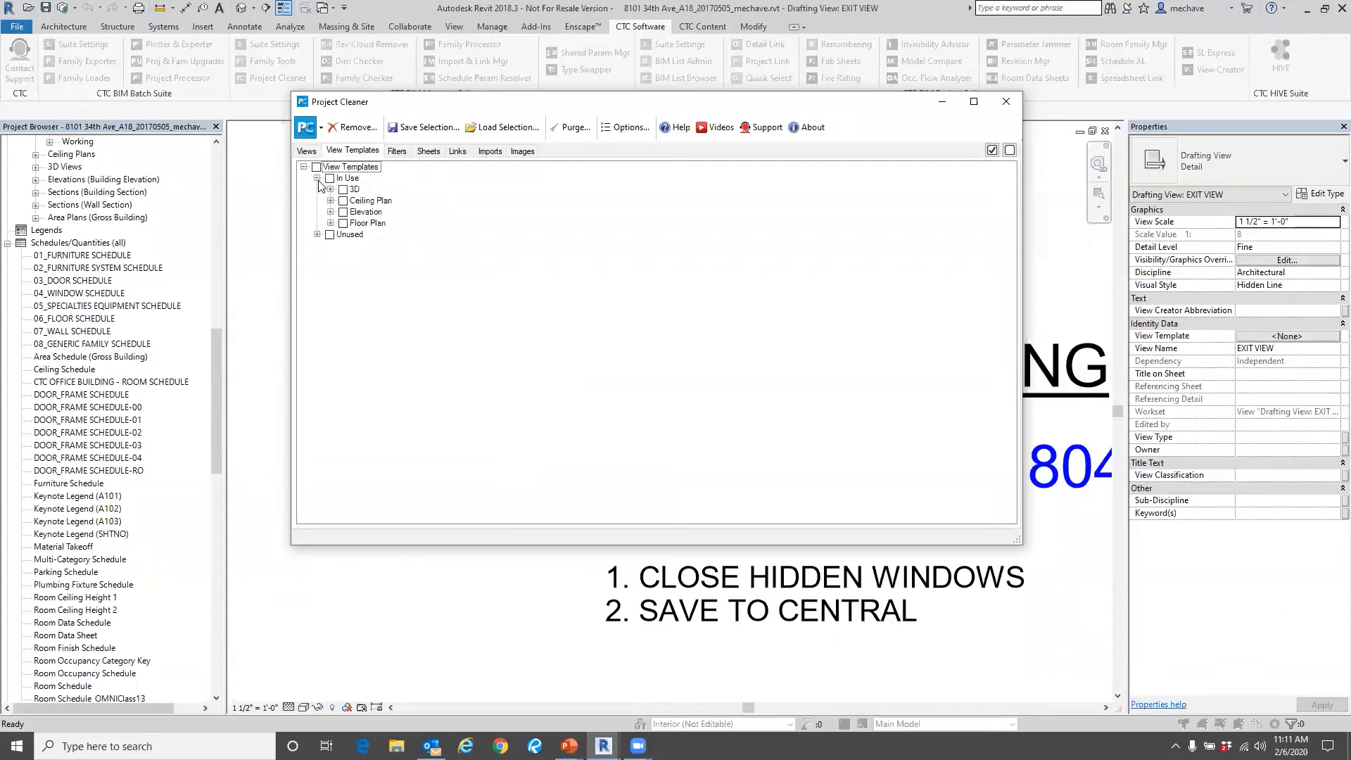
pyautogui.click(317, 235)
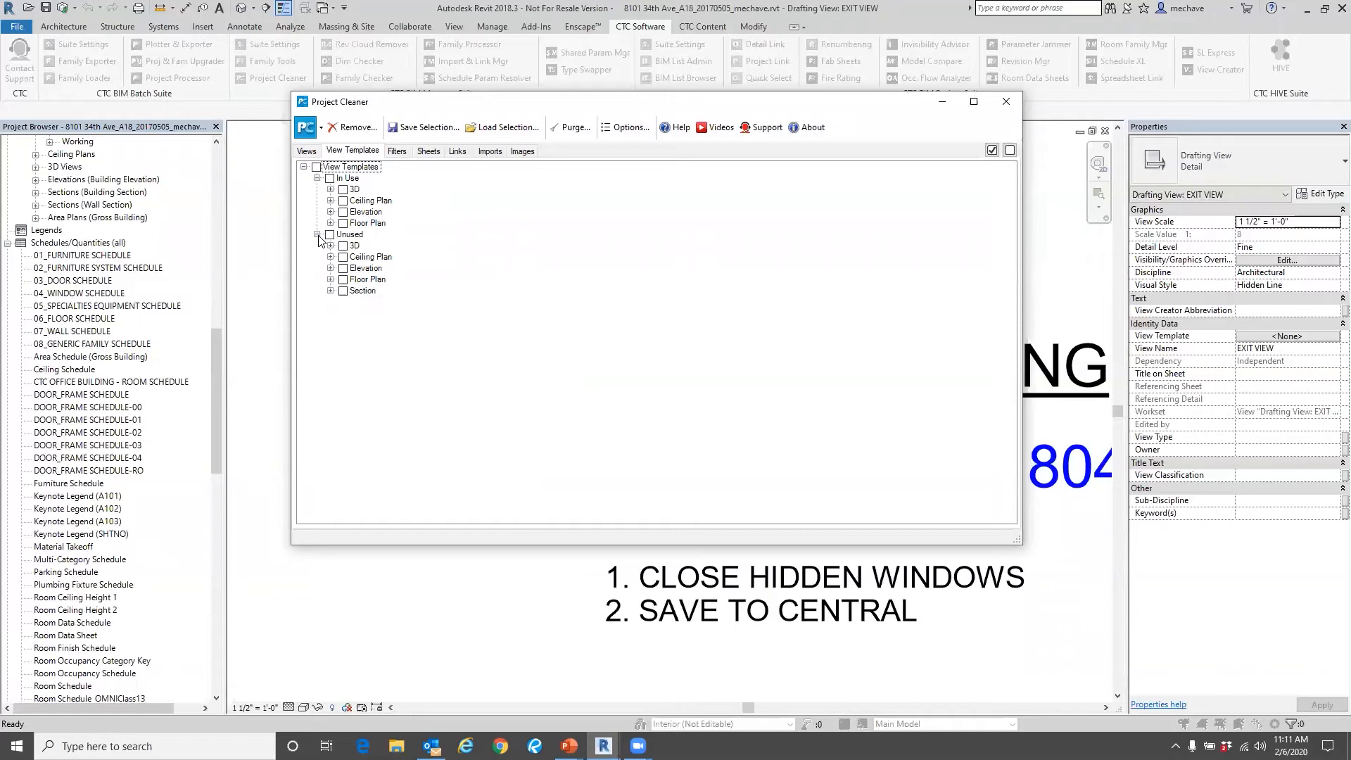
pyautogui.click(398, 152)
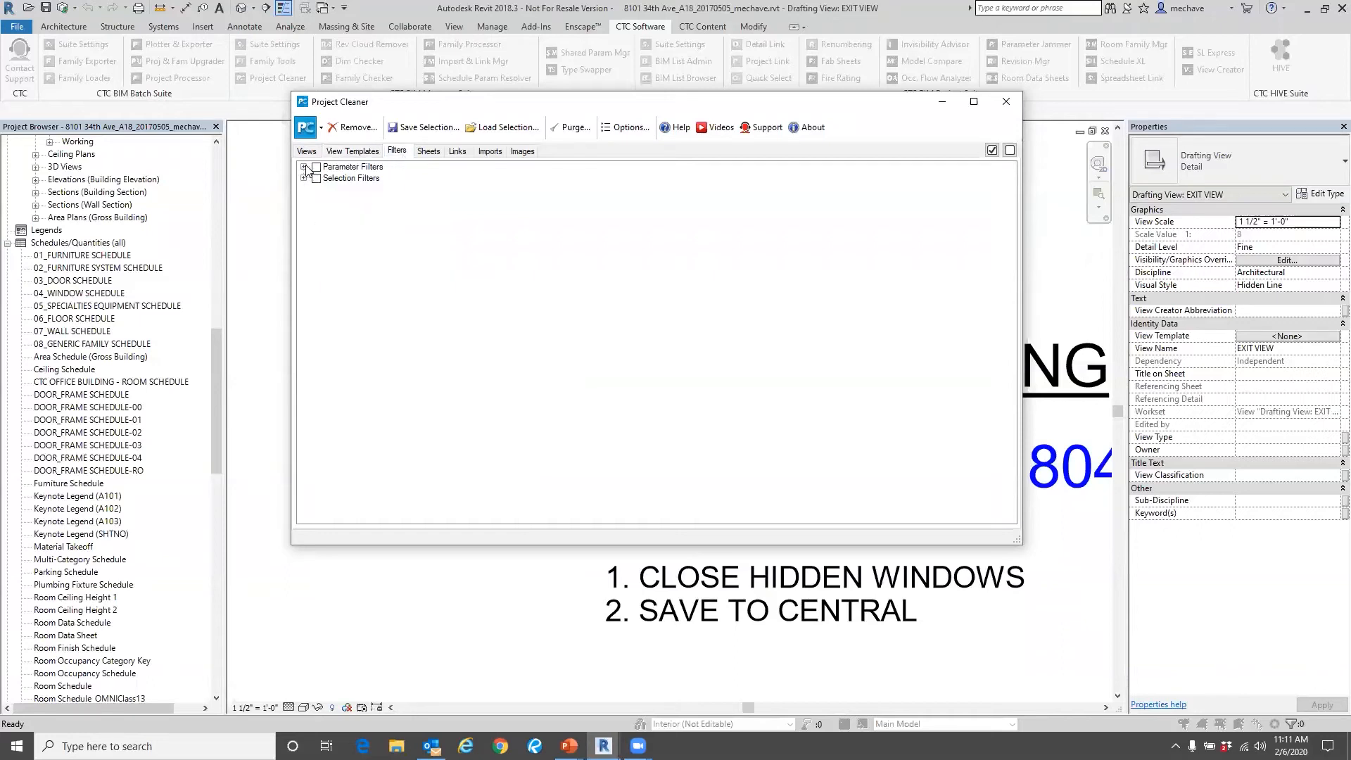
# Look through the project's full sheet list and its linked files, imports and images.
pyautogui.click(430, 152)
pyautogui.click(304, 167)
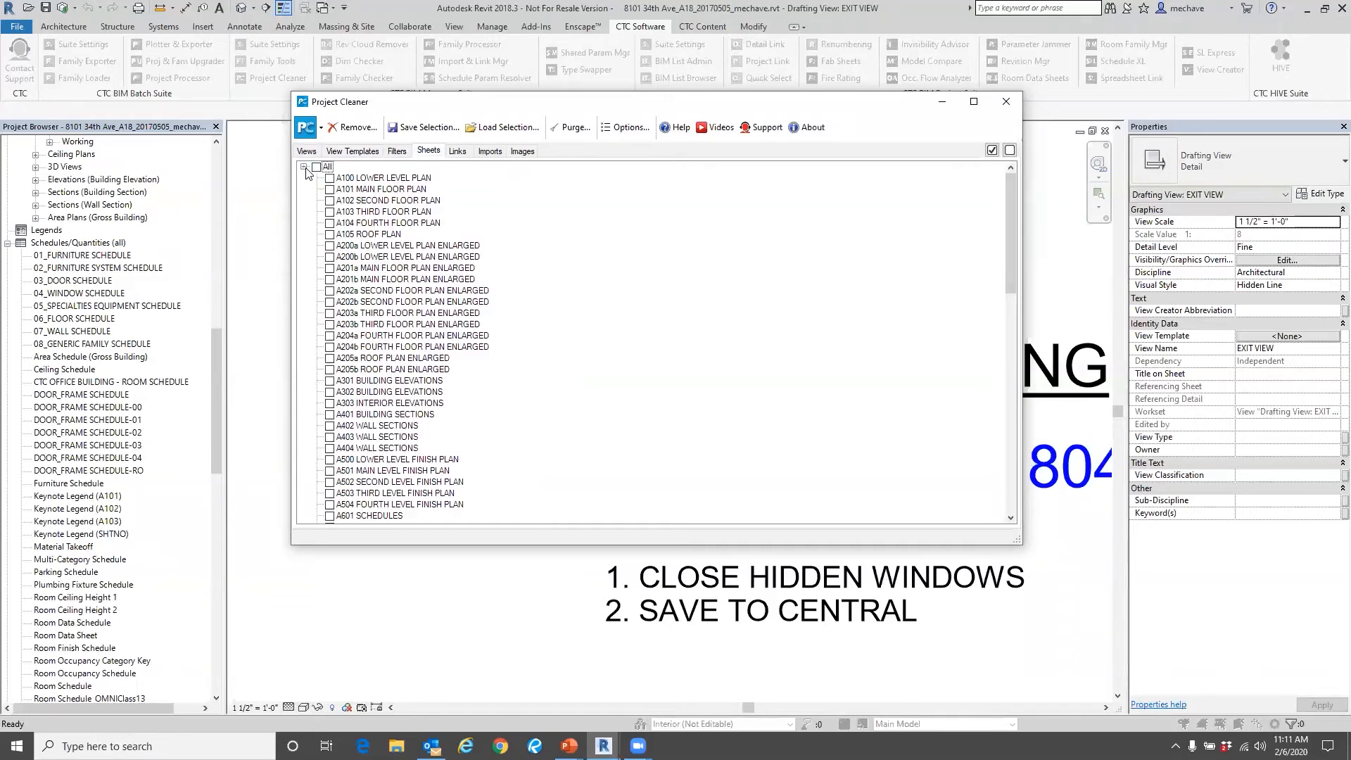
pyautogui.scroll(-2, 398, 283)
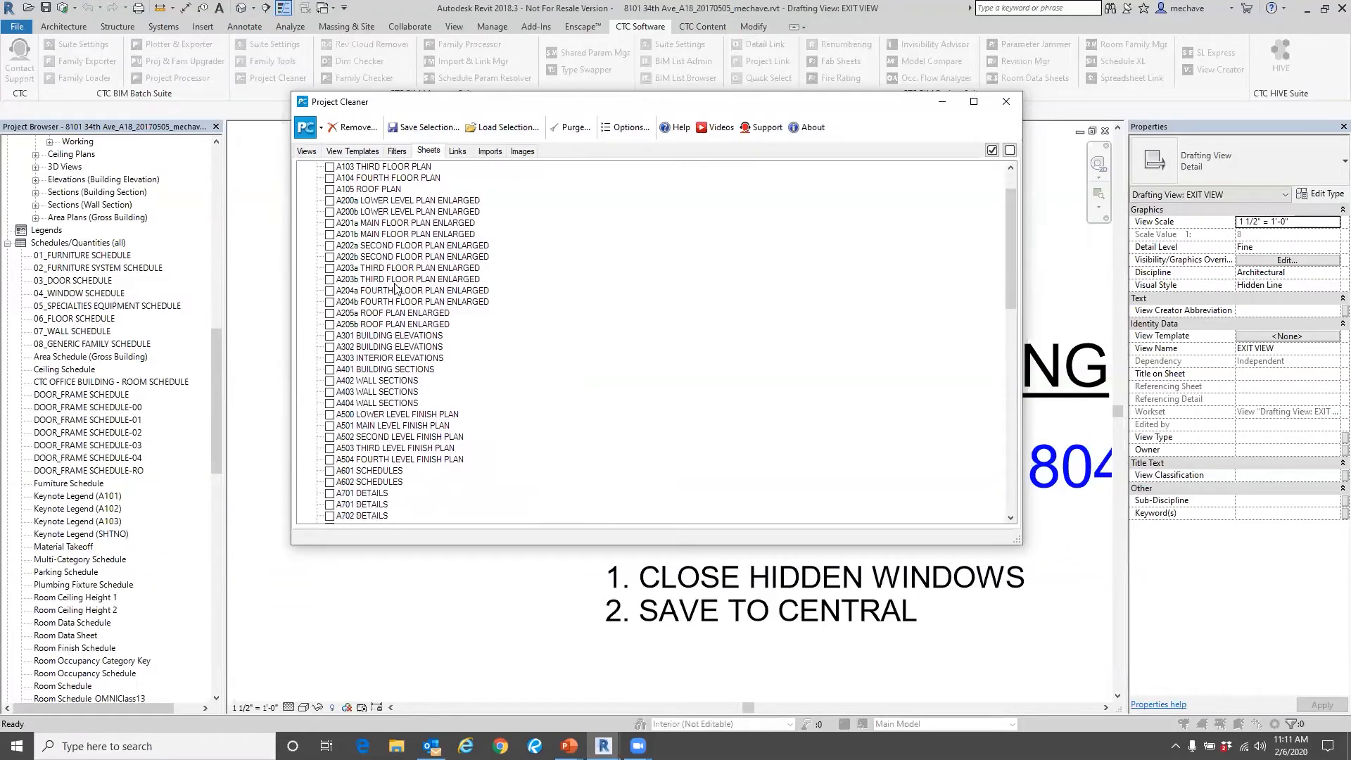
pyautogui.scroll(-1, 416, 294)
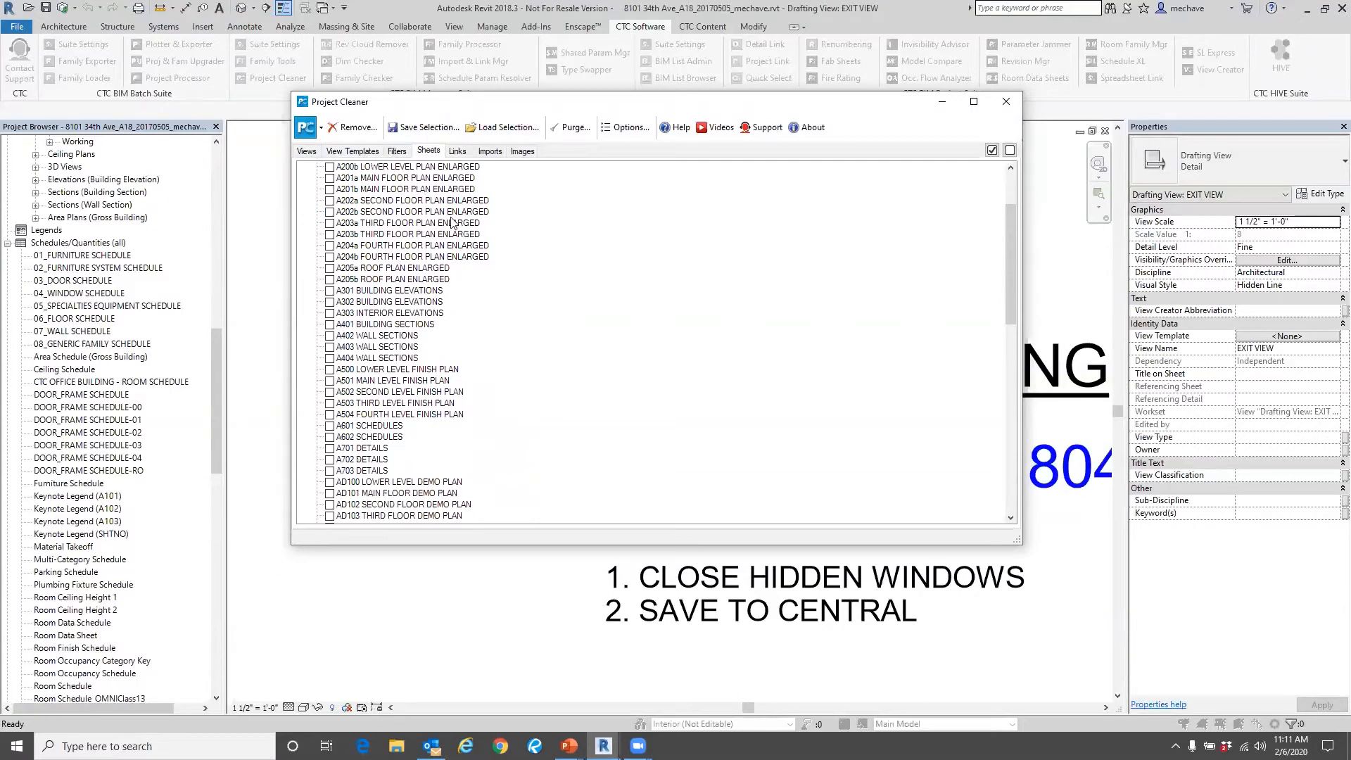
pyautogui.click(459, 152)
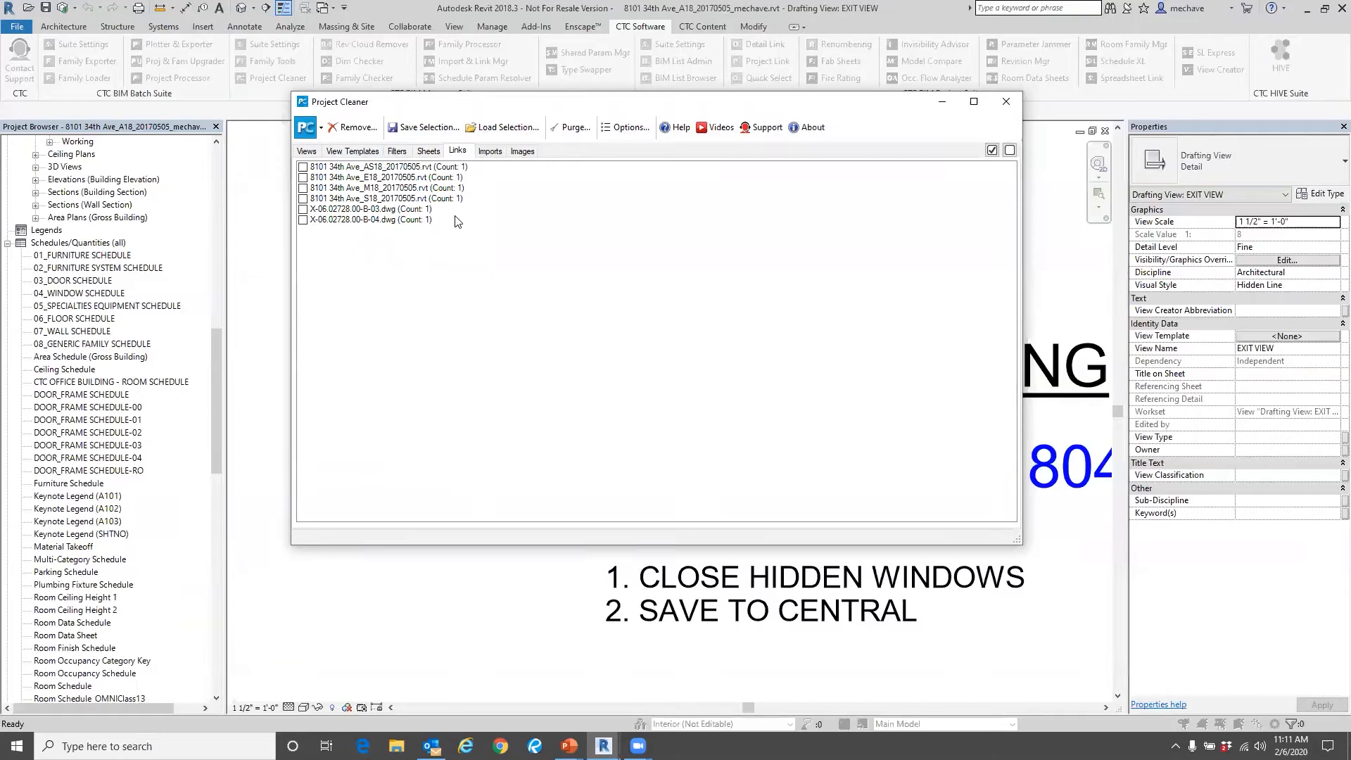
pyautogui.click(491, 152)
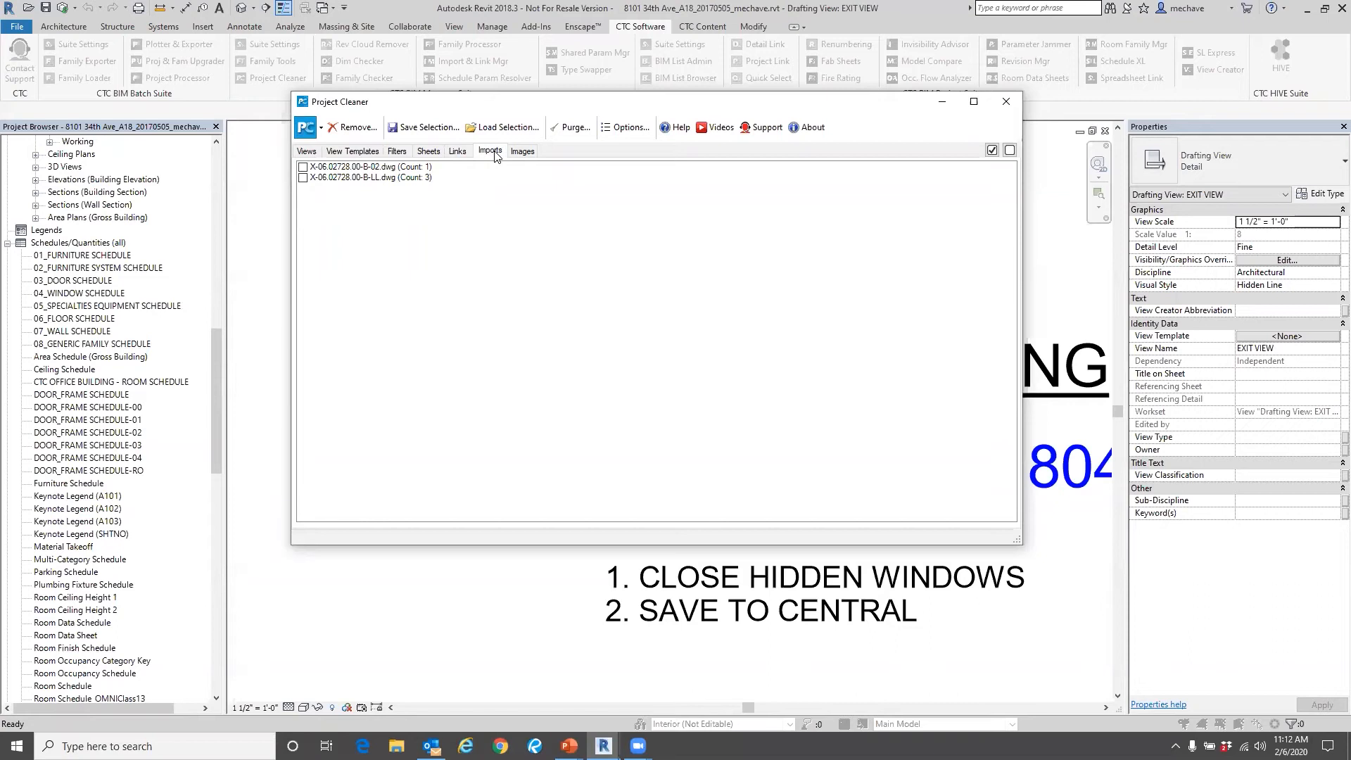
pyautogui.click(529, 155)
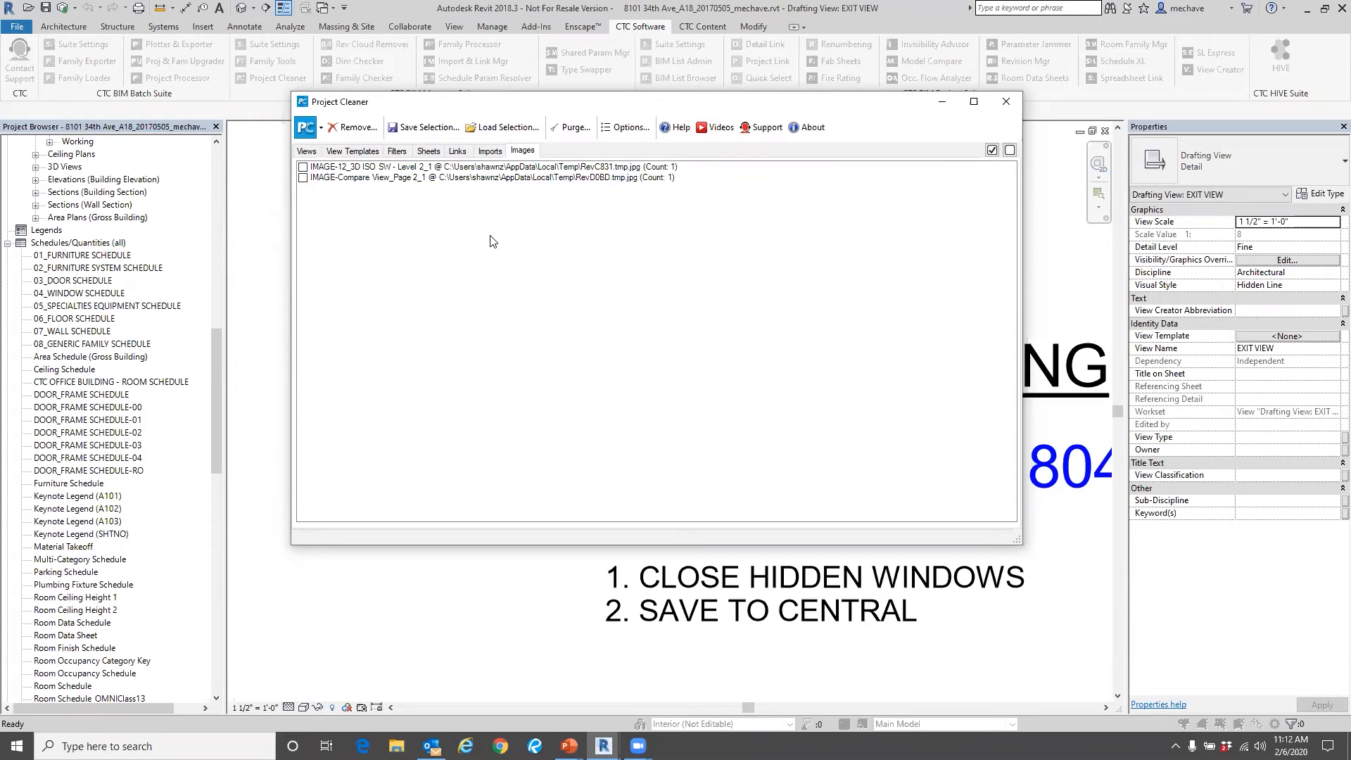
# Return to the views list and set Project Cleaner's view organization to Type.
pyautogui.click(307, 152)
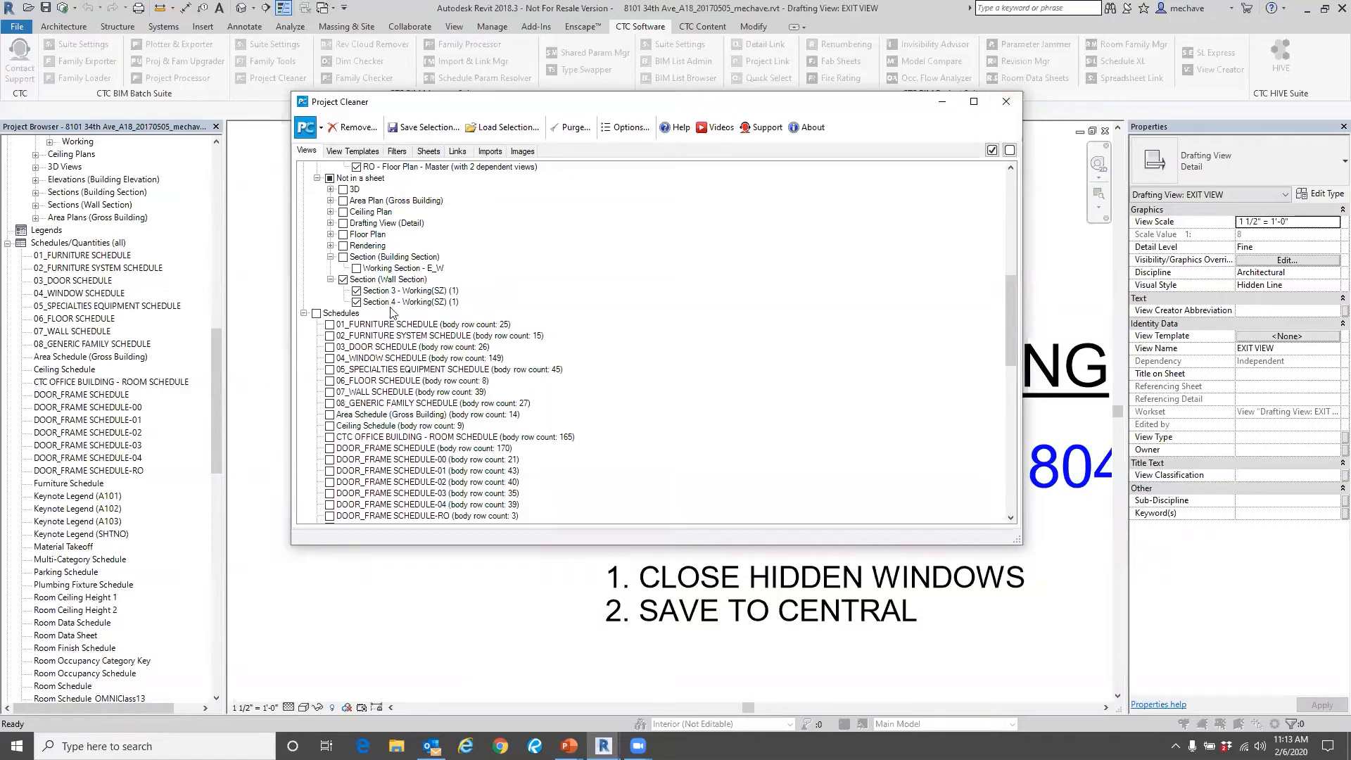
pyautogui.click(625, 127)
pyautogui.click(567, 225)
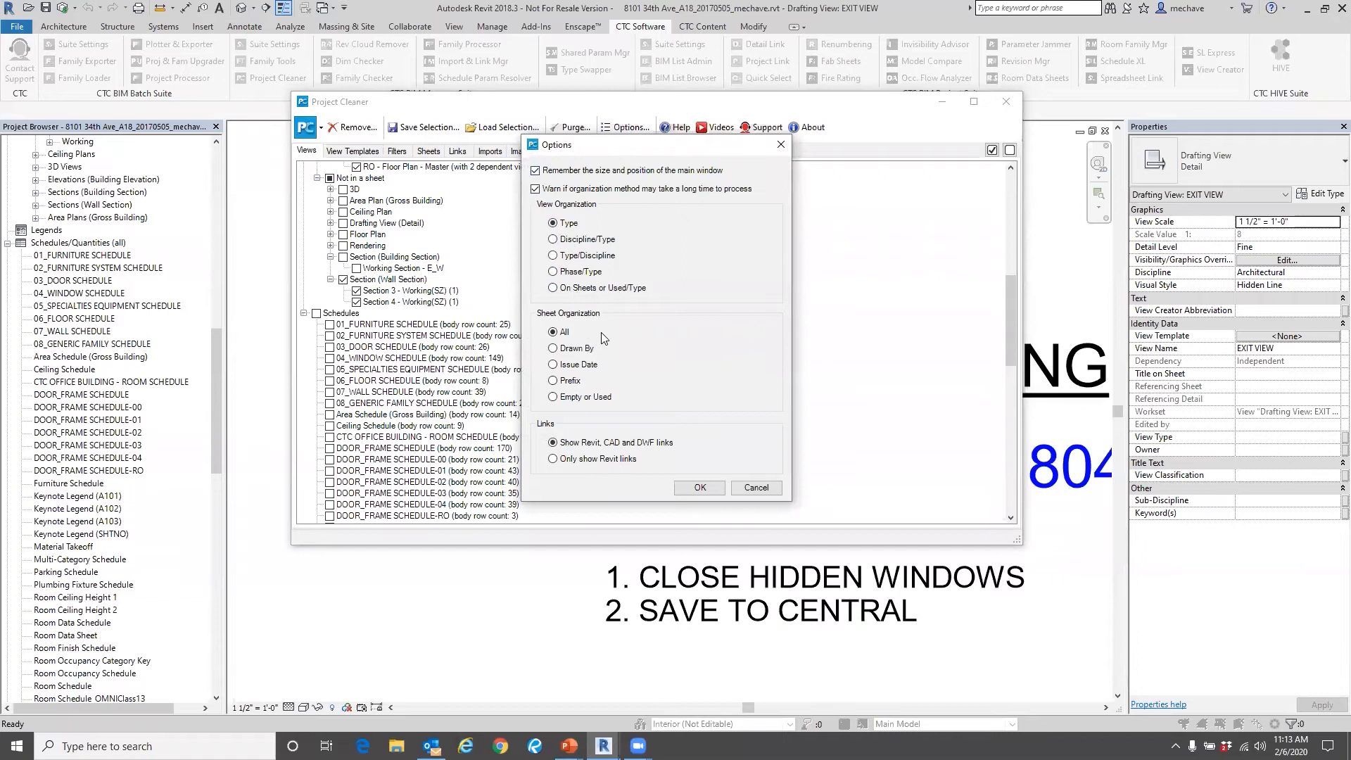
pyautogui.click(700, 487)
# Expand the Views category, look through its 3D views and mark the entire 3D group for removal.
pyautogui.click(304, 167)
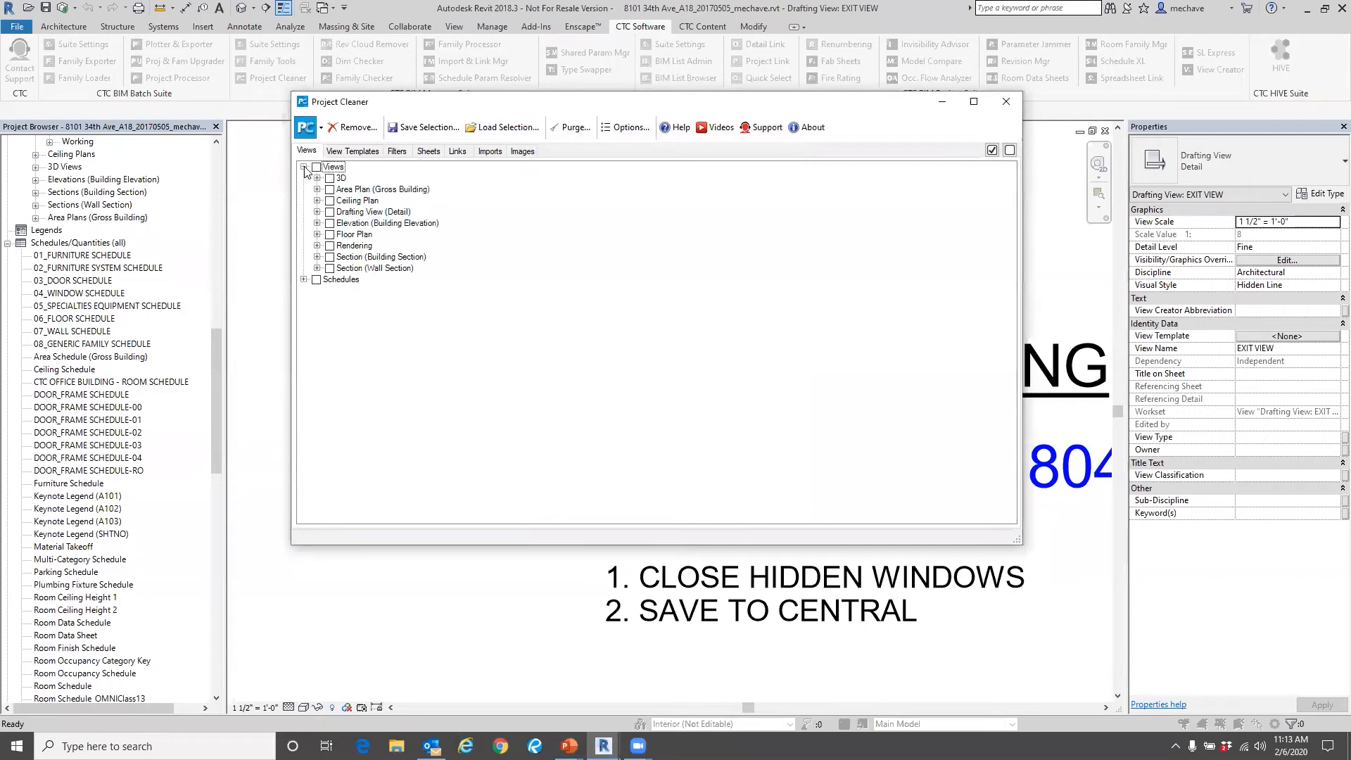
pyautogui.click(318, 178)
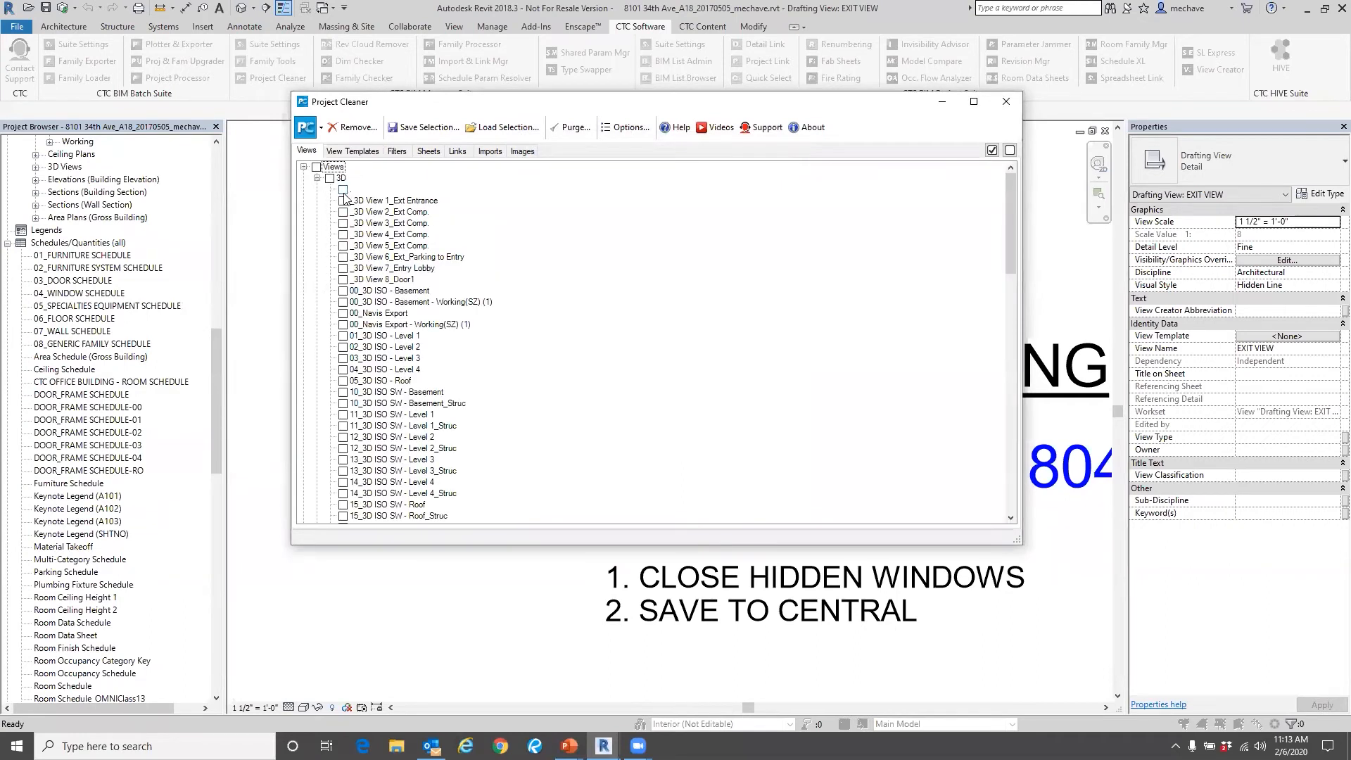
pyautogui.scroll(-3, 348, 200)
pyautogui.scroll(-2, 349, 204)
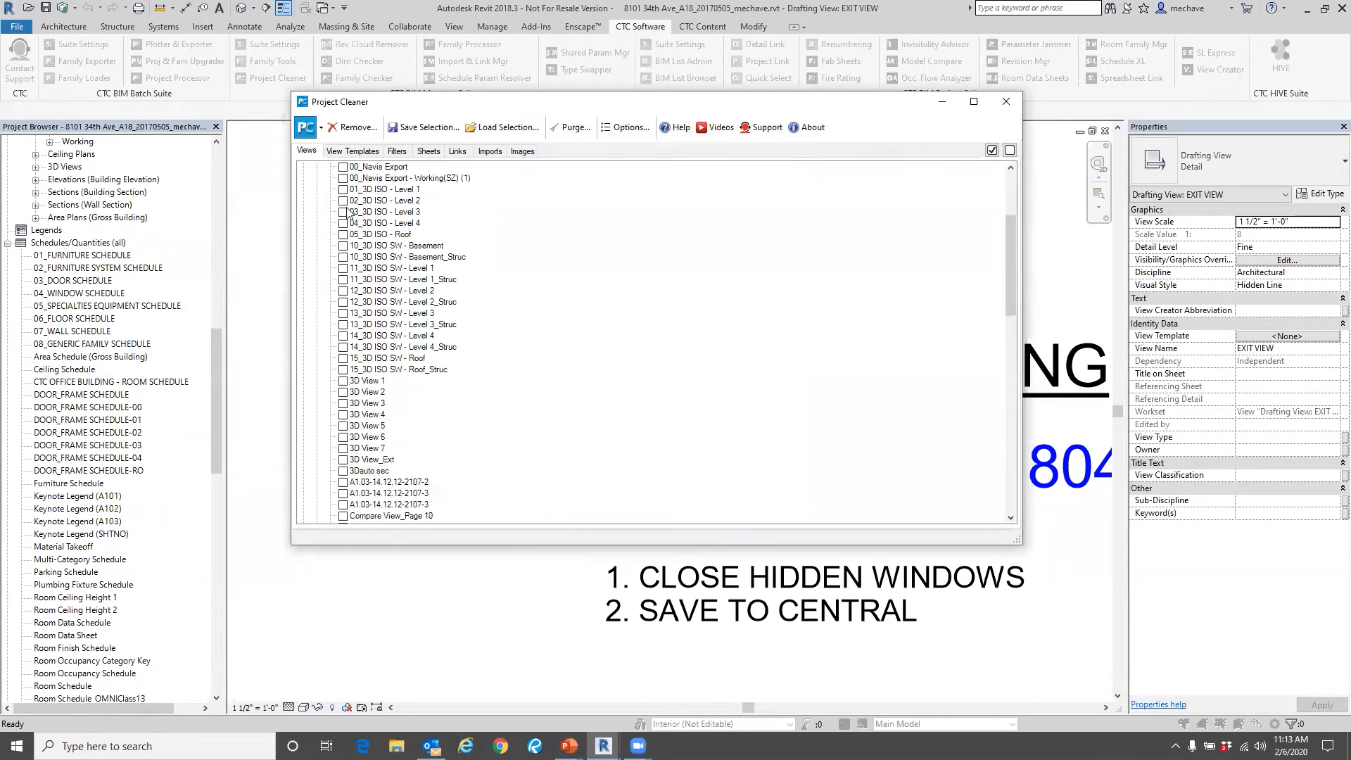
pyautogui.scroll(-2, 347, 222)
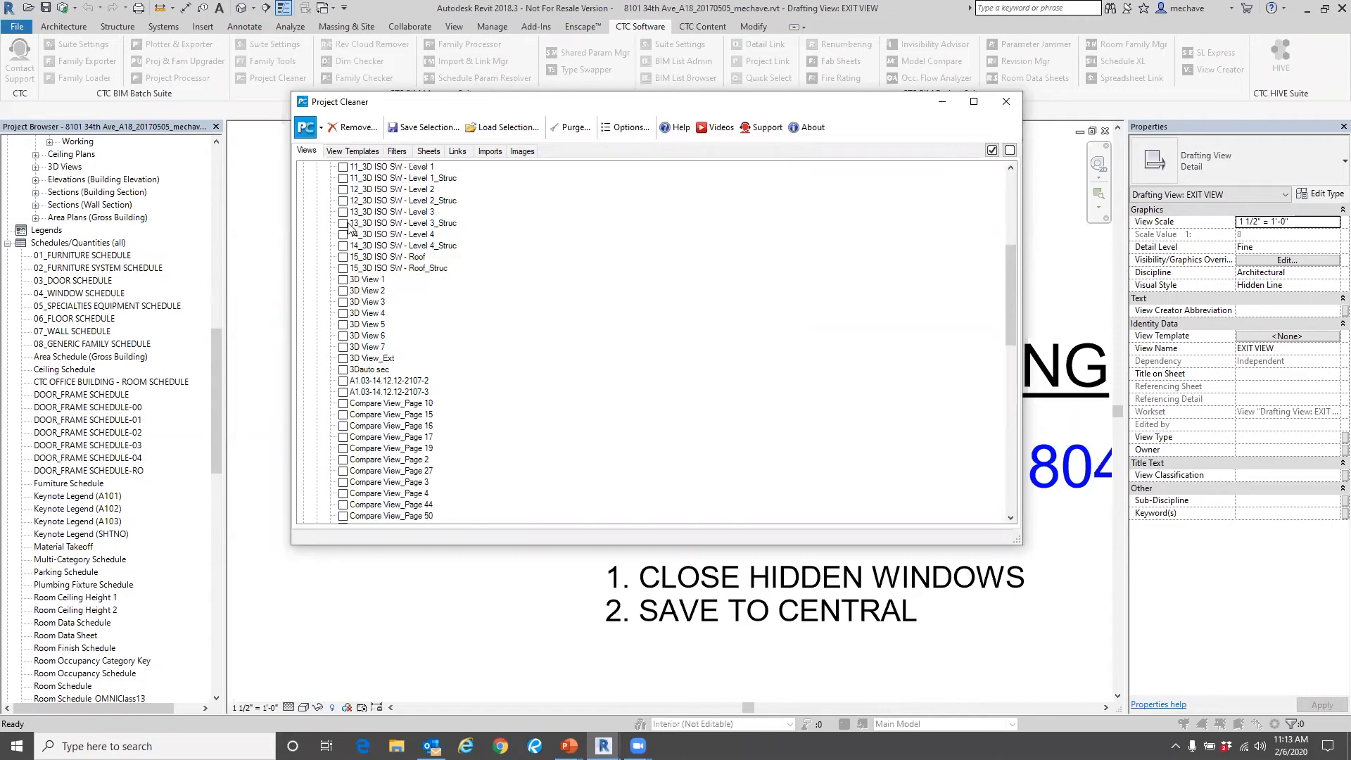
pyautogui.scroll(4, 349, 225)
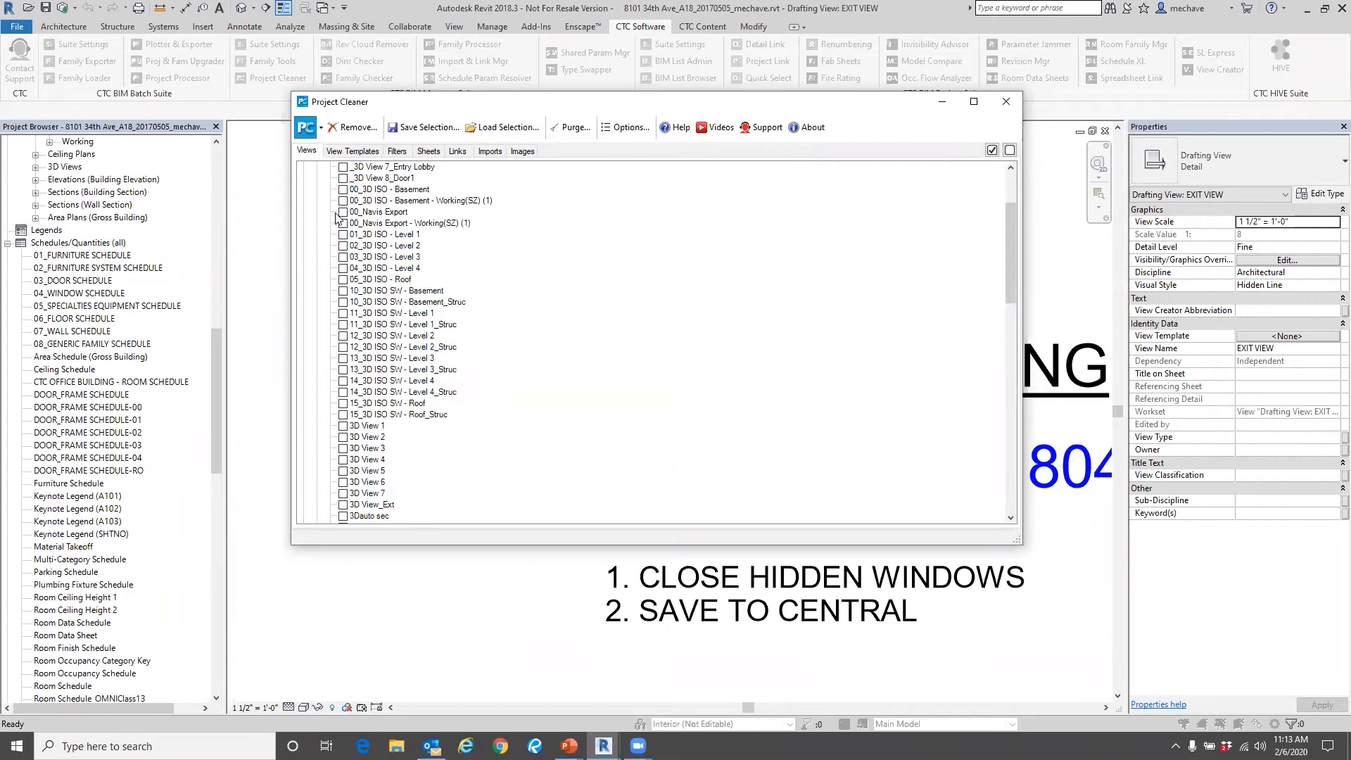
pyautogui.scroll(3, 333, 259)
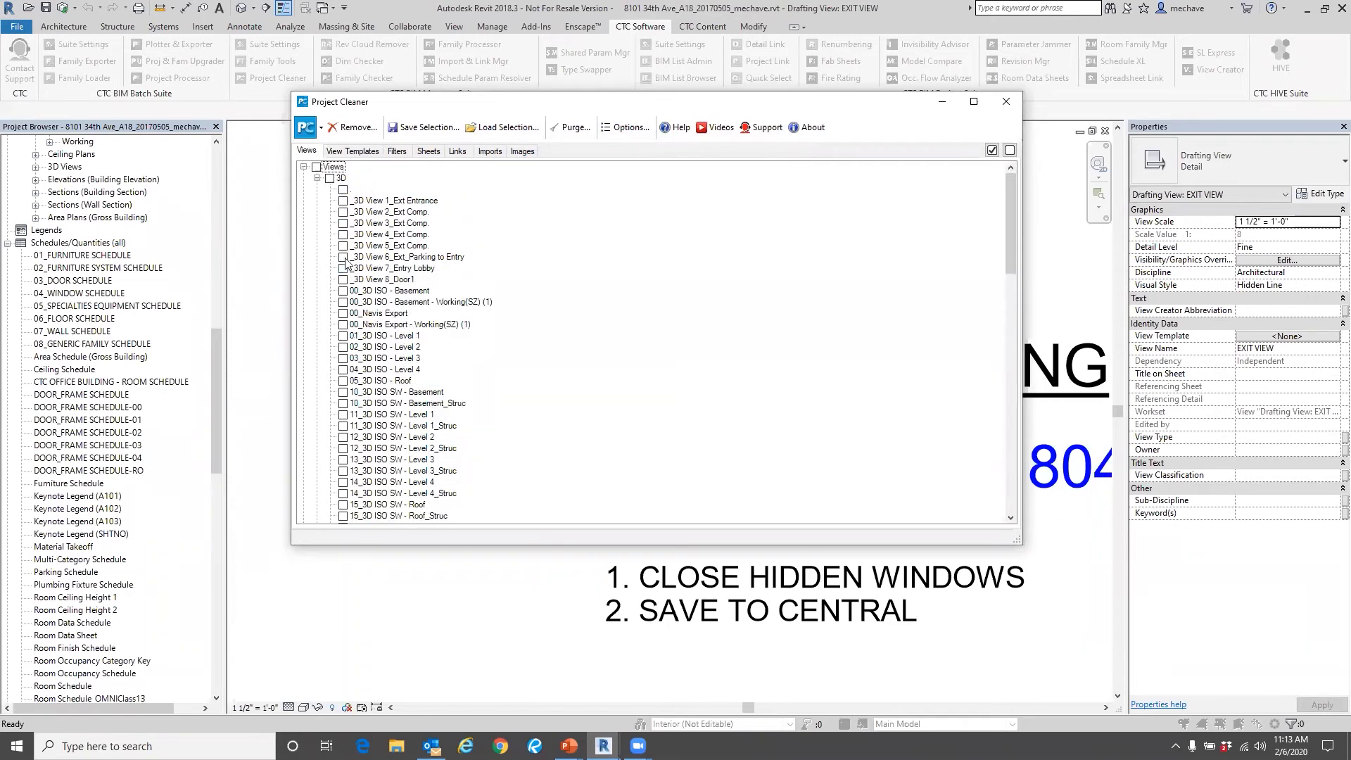
pyautogui.click(329, 179)
pyautogui.click(317, 178)
# Mark the Area Plan, Ceiling Plan, Drafting View and Elevation groups for removal.
pyautogui.click(329, 189)
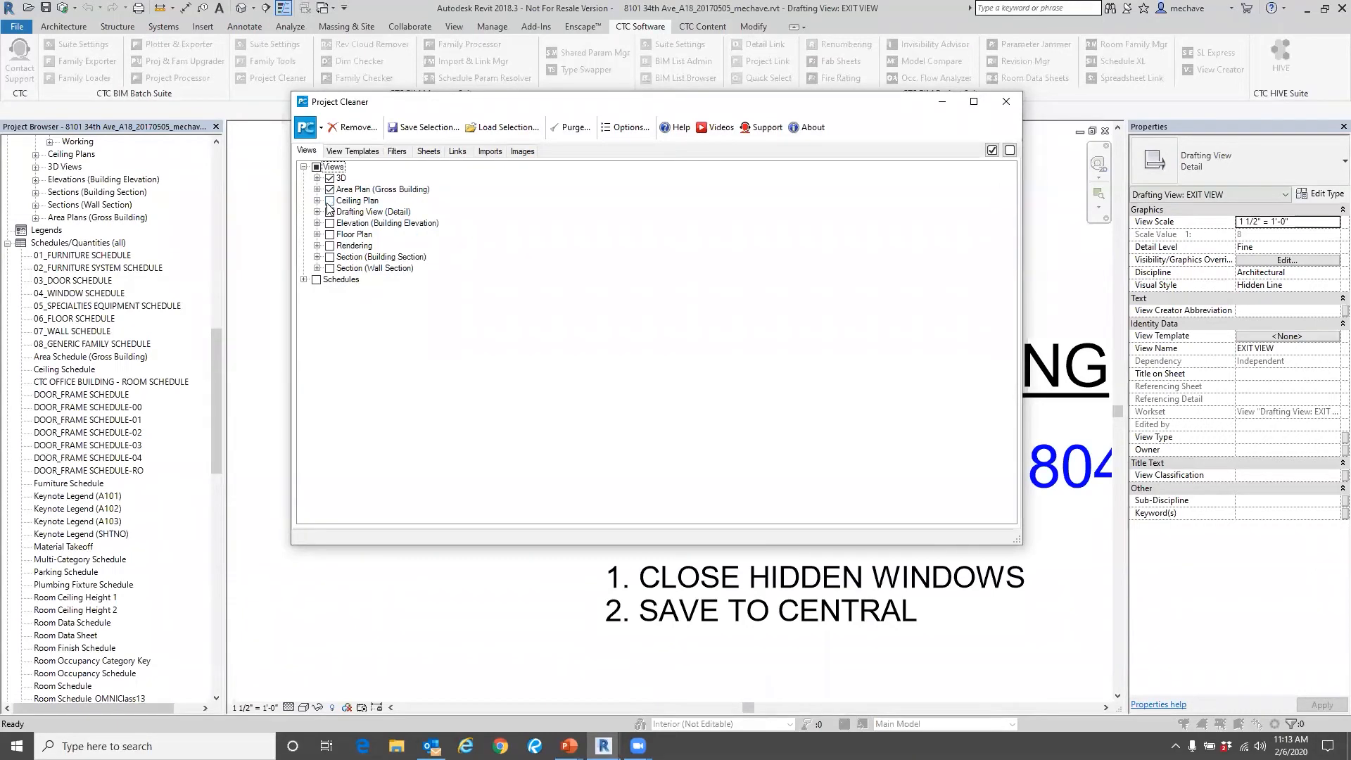
pyautogui.click(330, 200)
pyautogui.click(329, 211)
pyautogui.click(329, 223)
# Mark the level 00 Code Plan, Demo Floor Plan, Floor Plan - EXST and Floor Plan - Master - AREA A views in the Floor Plan group.
pyautogui.click(317, 235)
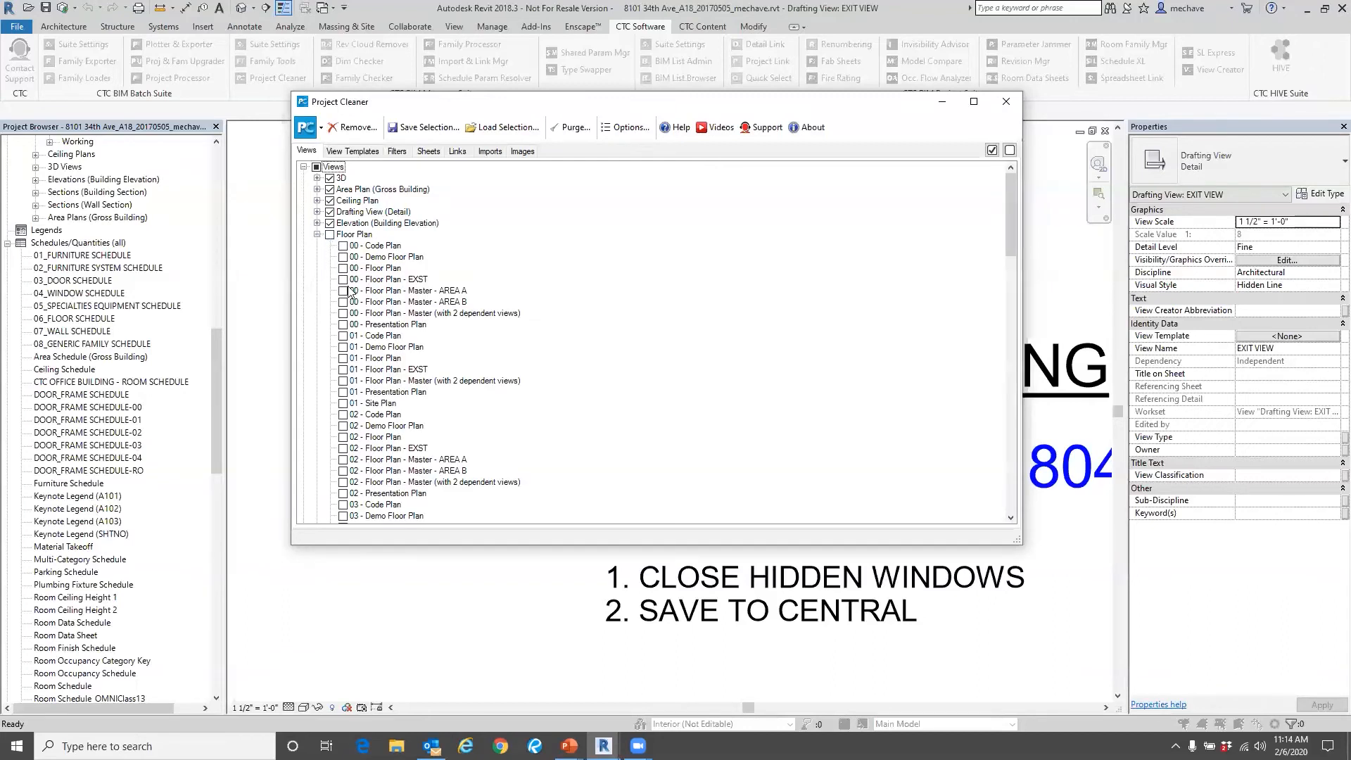
pyautogui.click(342, 245)
pyautogui.click(343, 257)
pyautogui.click(343, 279)
pyautogui.click(343, 291)
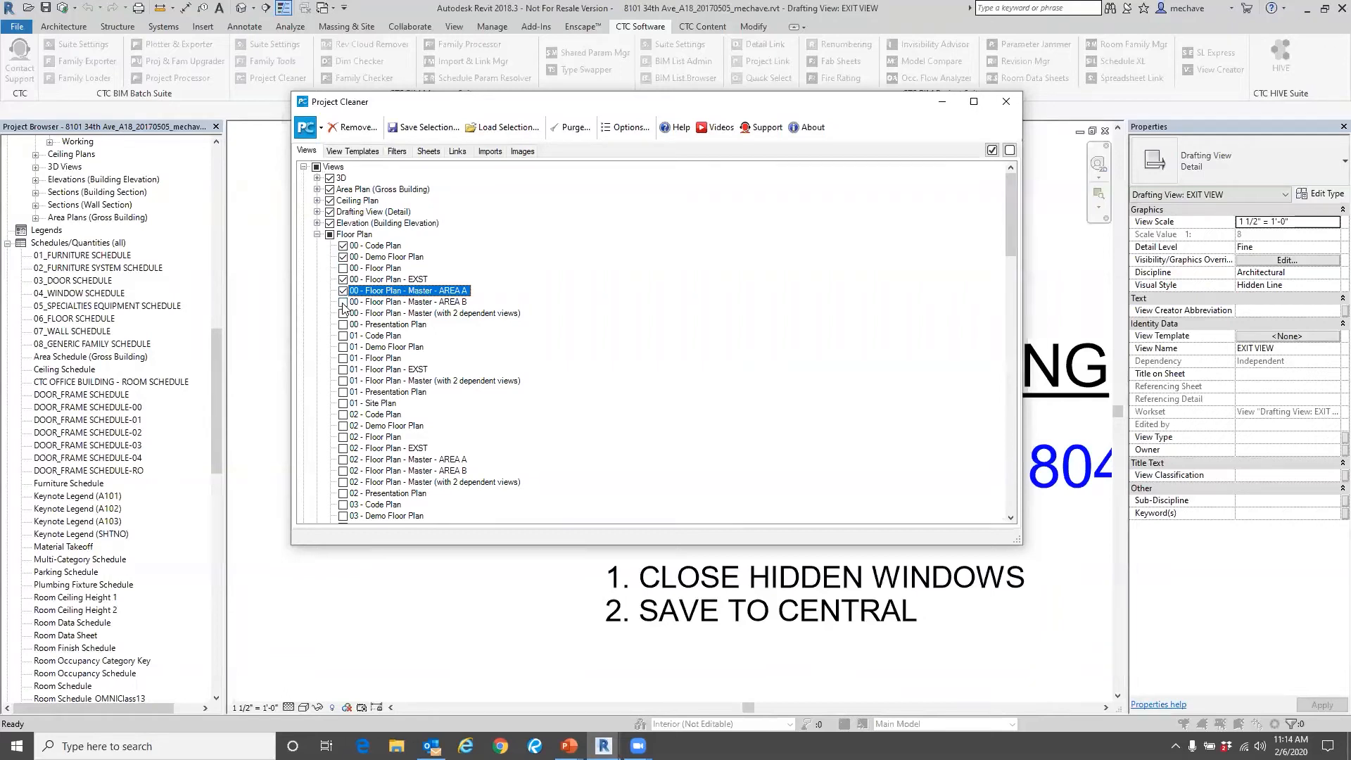
pyautogui.click(318, 234)
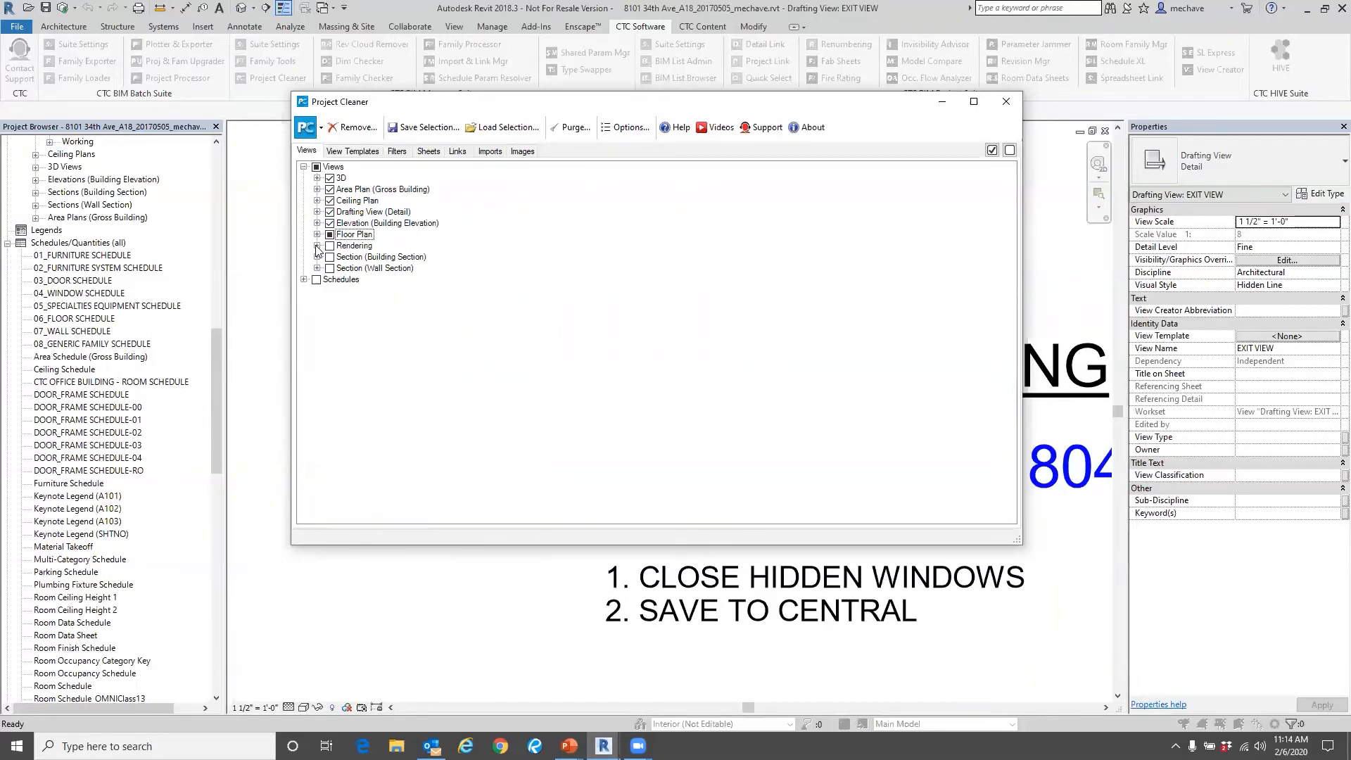
# Mark both rendering images, the building and wall section groups, and all schedules for removal.
pyautogui.click(317, 246)
pyautogui.click(343, 257)
pyautogui.click(343, 268)
pyautogui.click(329, 279)
pyautogui.click(329, 290)
pyautogui.click(316, 302)
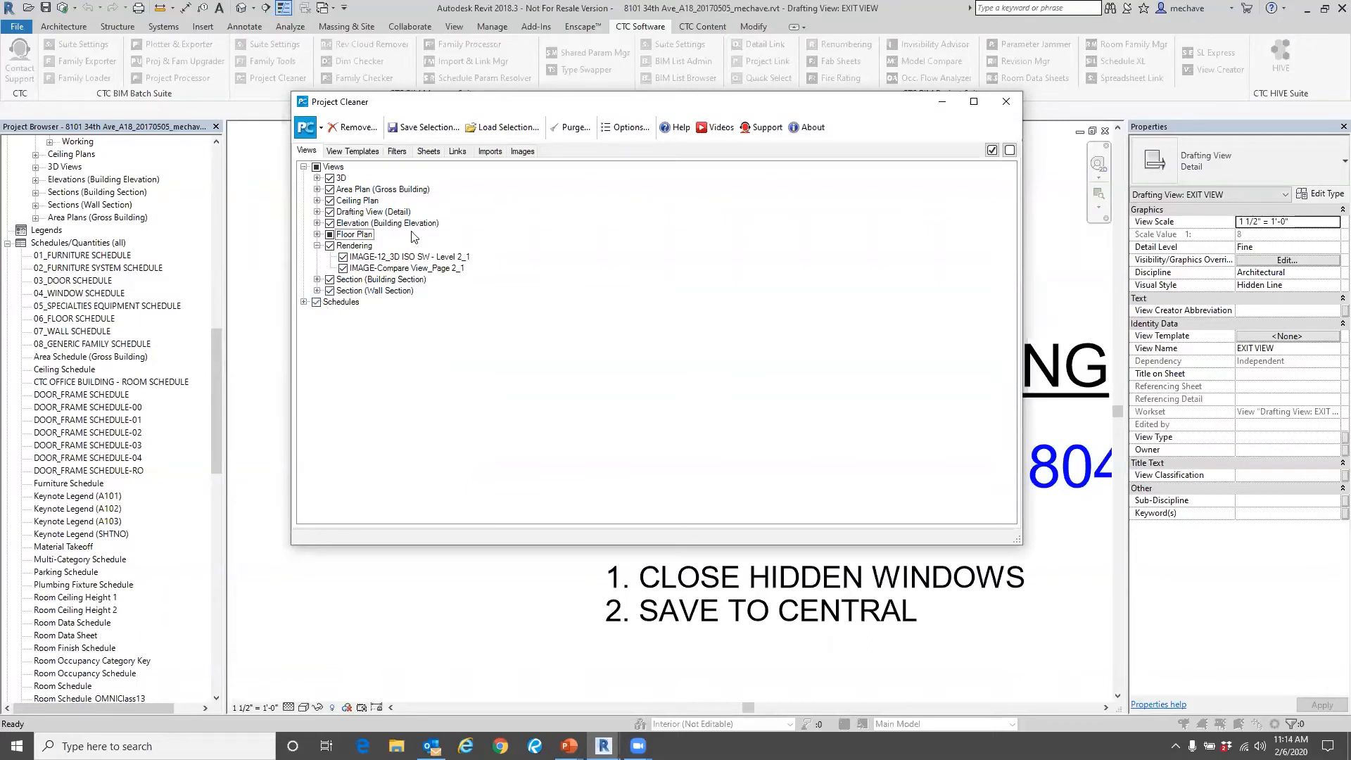
# Mark all view templates, parameter and selection filters, and sheets for removal.
pyautogui.click(353, 150)
pyautogui.click(316, 166)
pyautogui.click(397, 151)
pyautogui.click(316, 167)
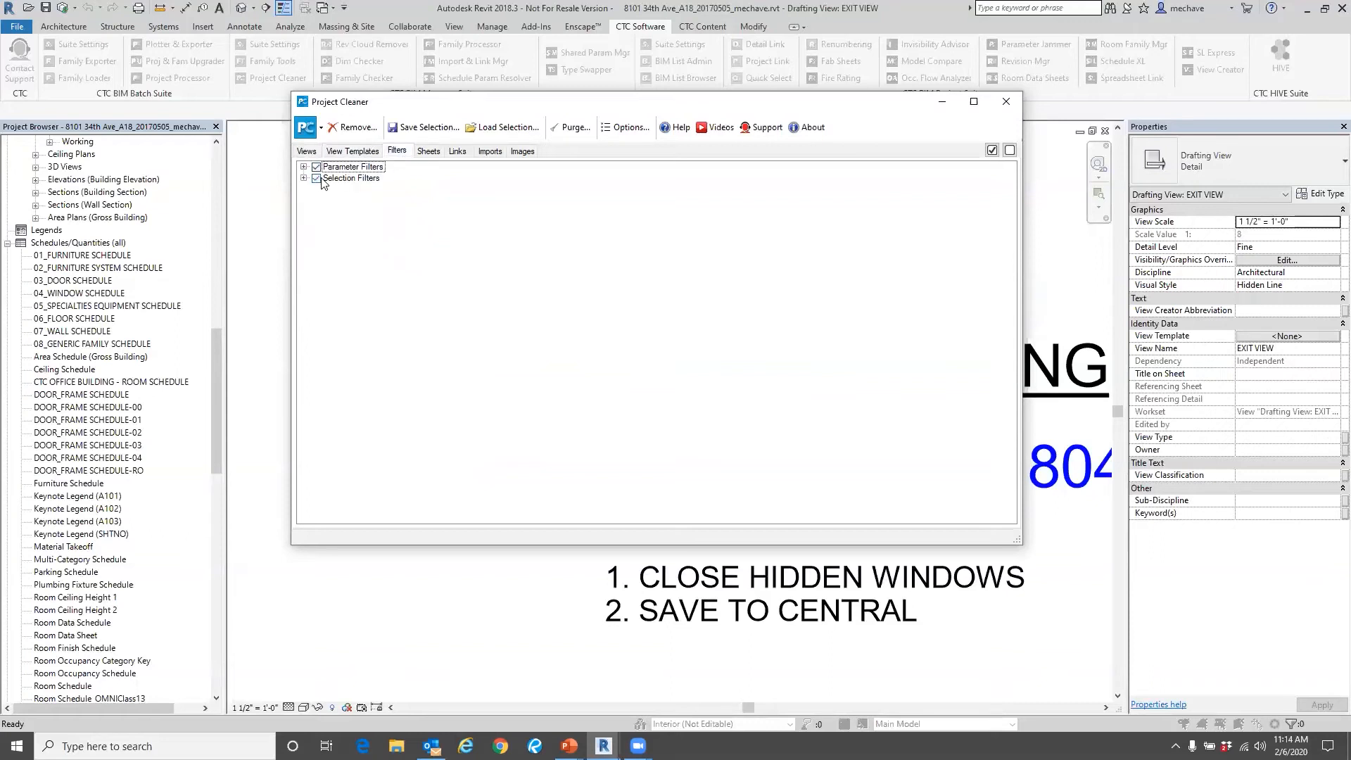
pyautogui.click(429, 150)
pyautogui.click(315, 167)
# Mark all linked Revit and DWG files for removal.
pyautogui.click(457, 151)
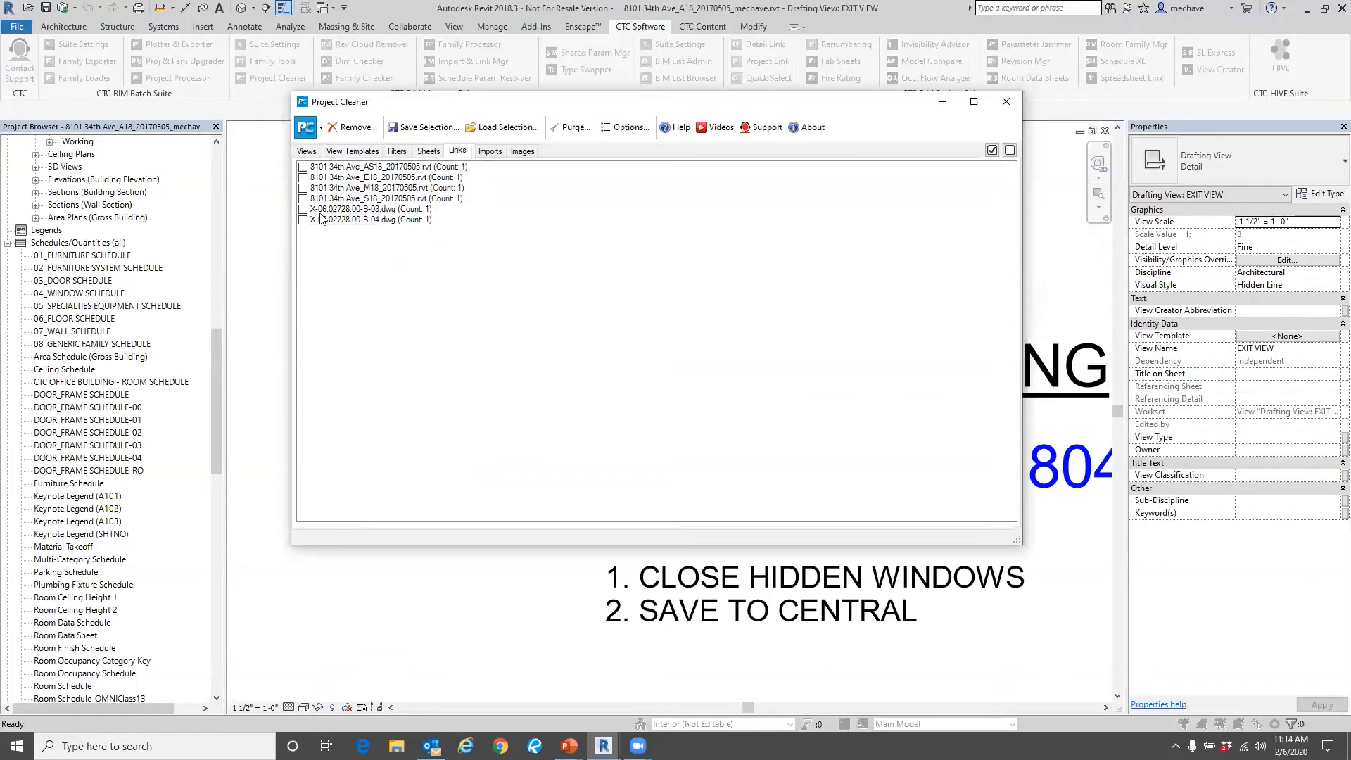
pyautogui.click(303, 167)
pyautogui.click(302, 188)
pyautogui.click(303, 198)
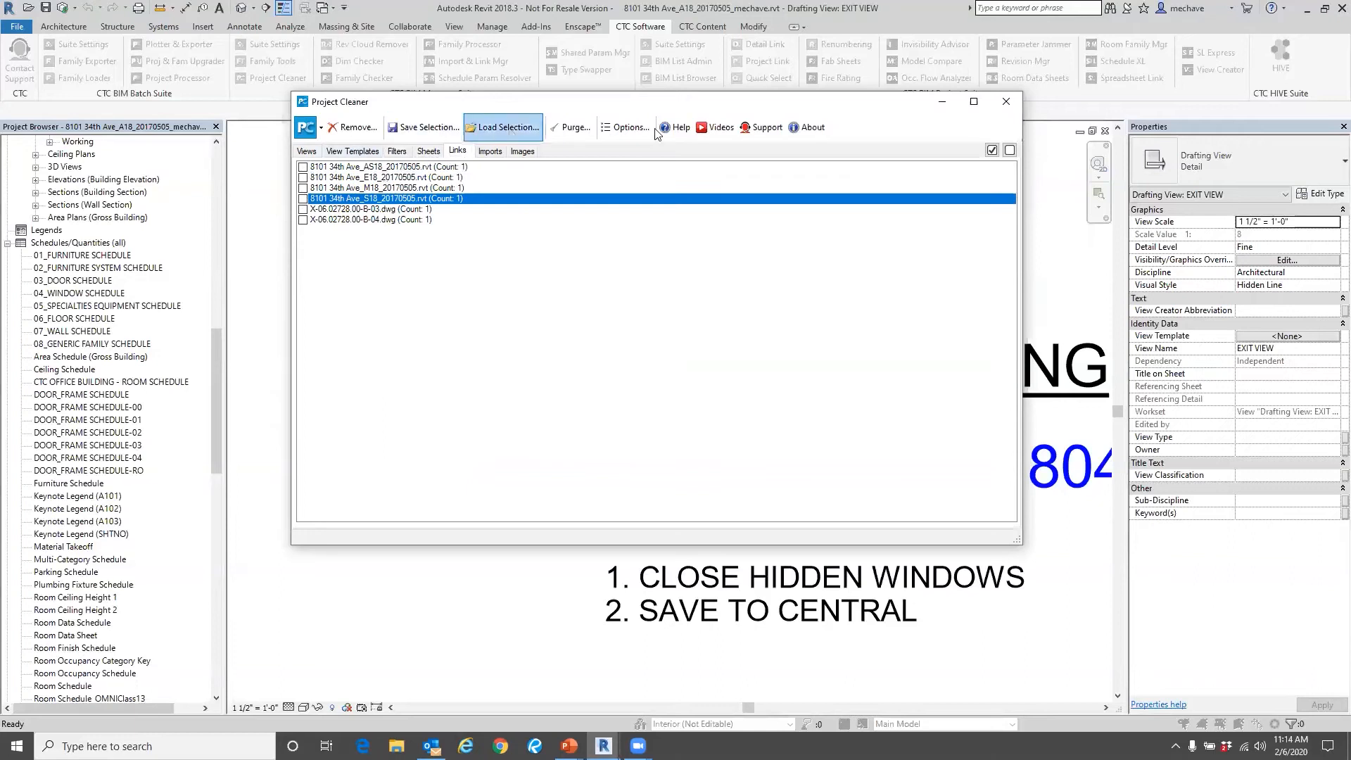
pyautogui.click(992, 151)
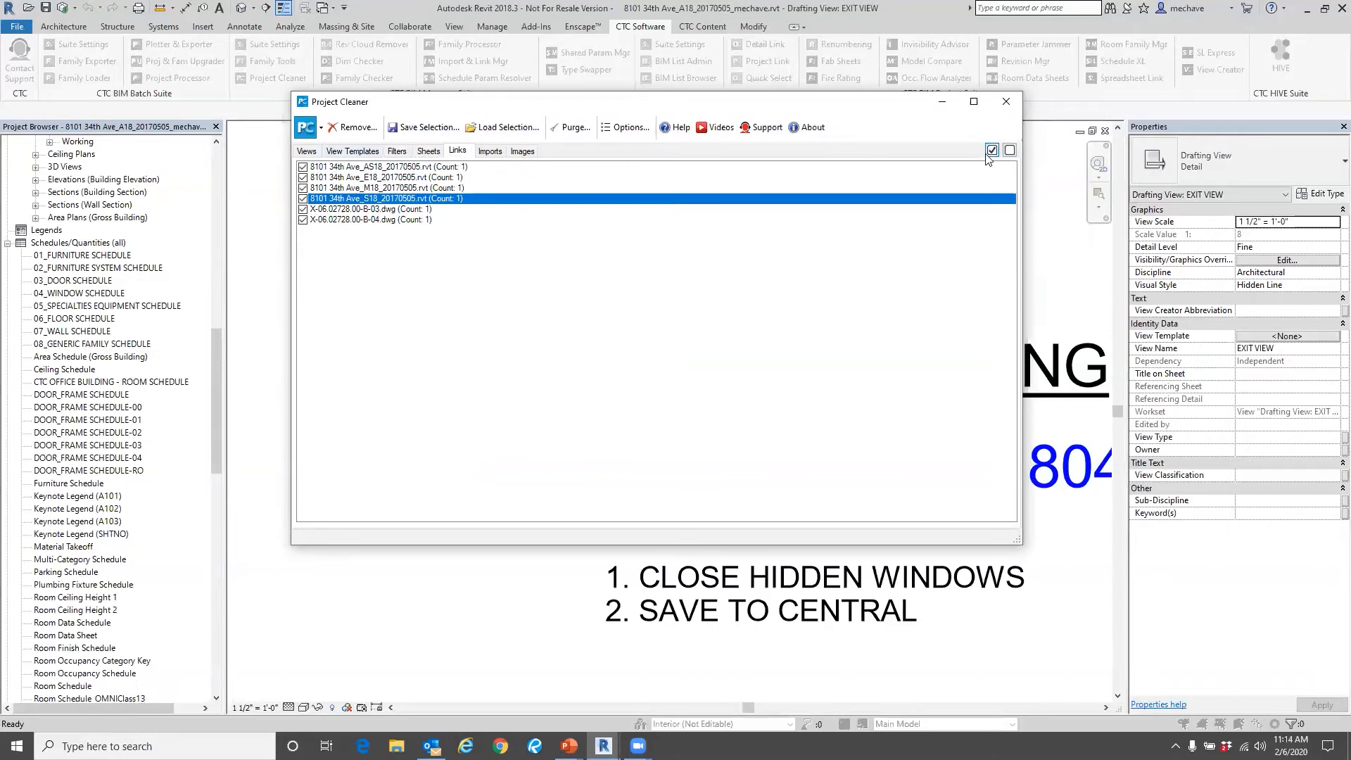
pyautogui.press('ctrl')
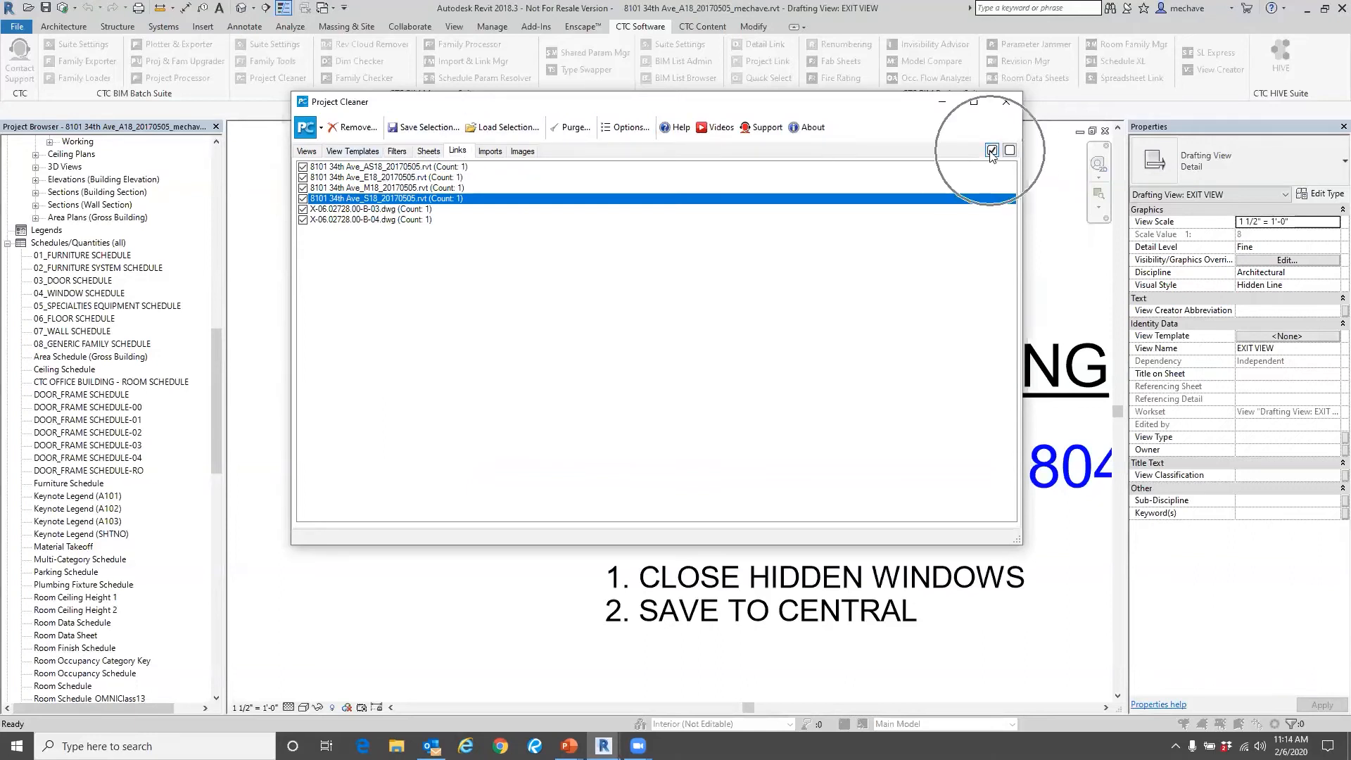
# Go through the imports and mark both images for removal.
pyautogui.click(499, 154)
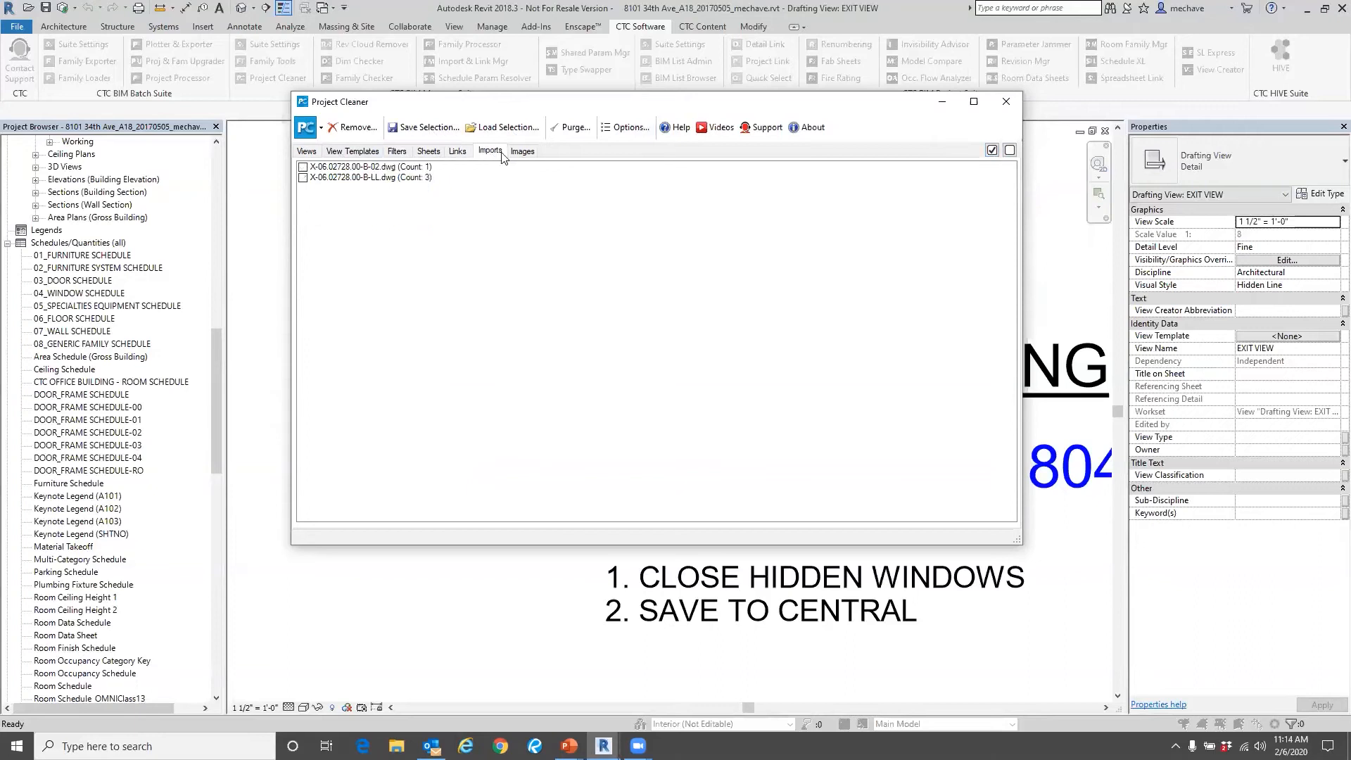
pyautogui.hotkey('ctrl', 'Tab')
pyautogui.click(993, 150)
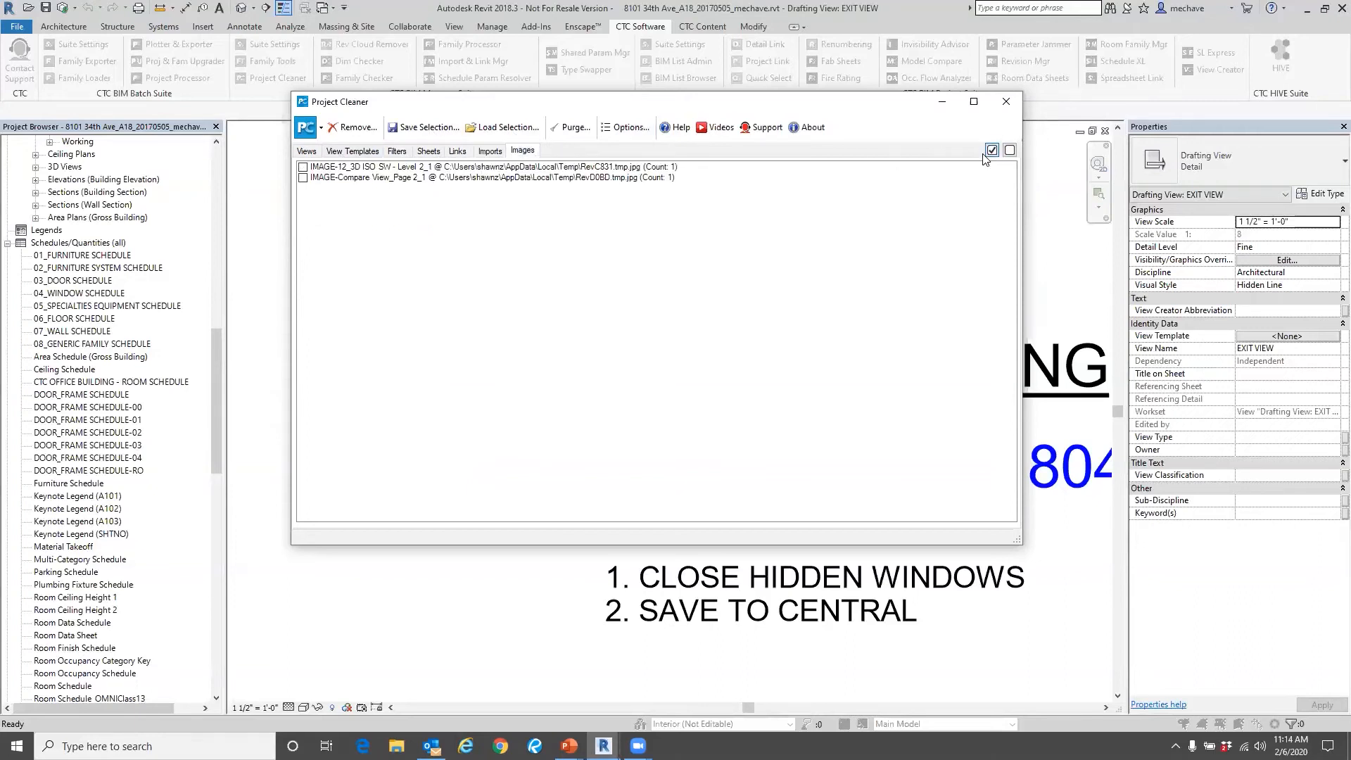
# Bring up the dialog for saving the selection as a Project Cleaner selection file, cancel it and close Project Cleaner.
pyautogui.click(431, 127)
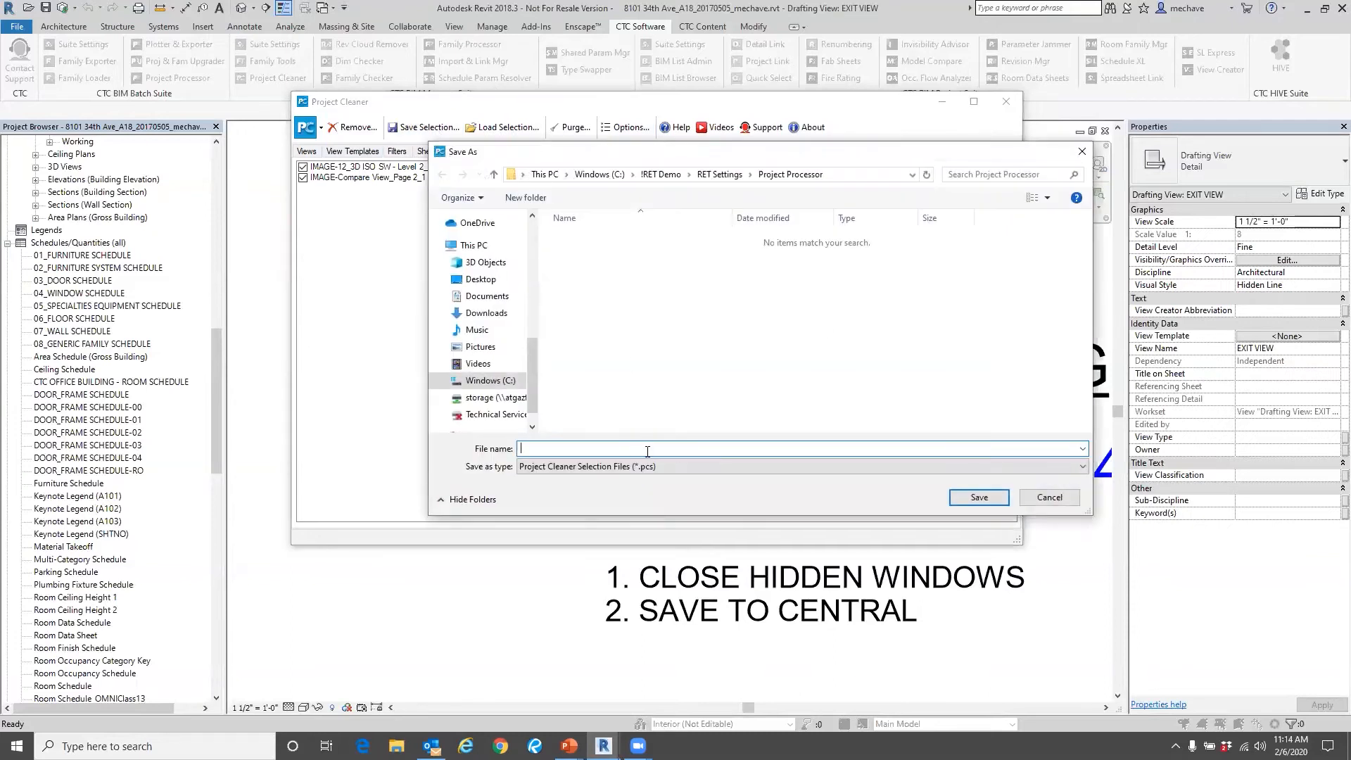
pyautogui.moveTo(564, 151); pyautogui.dragTo(500, 144)
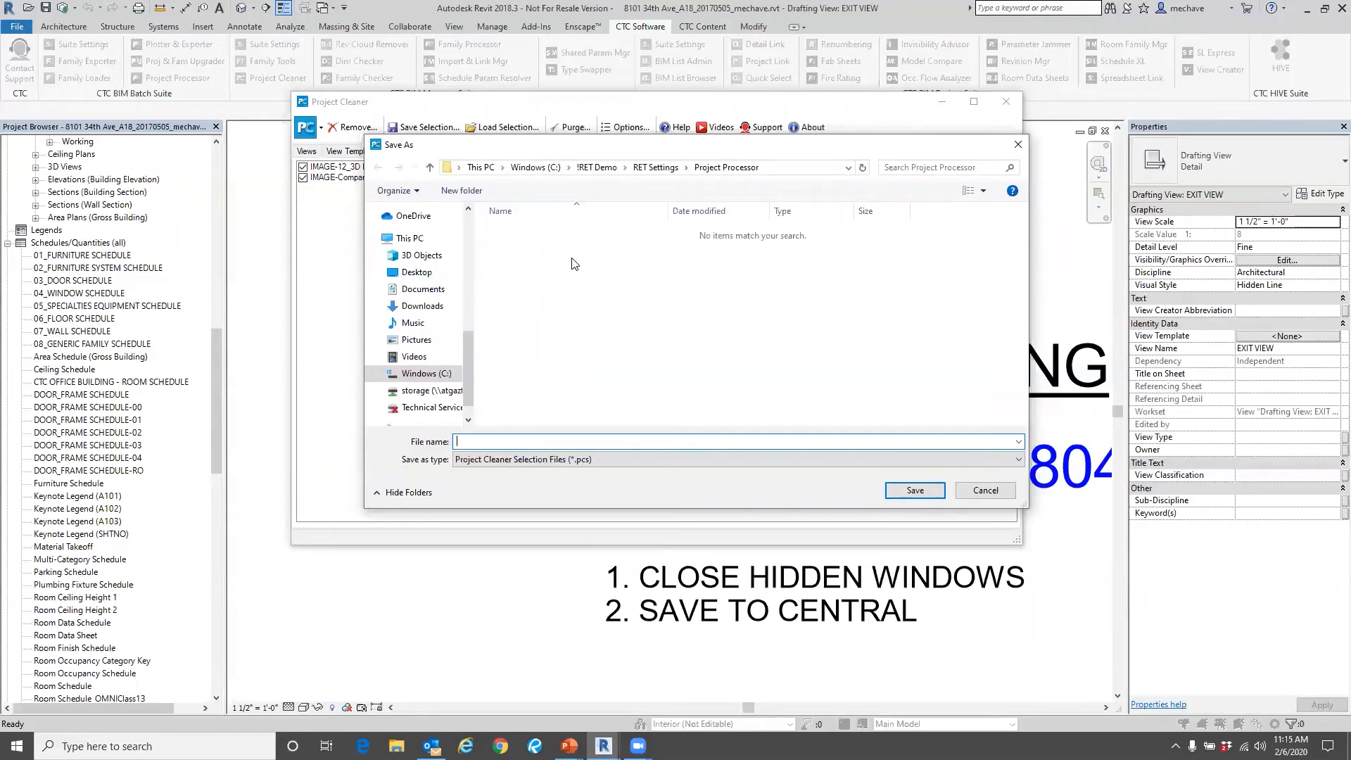
pyautogui.click(1018, 144)
pyautogui.click(1007, 106)
# In File Explorer, browse from !RET Demo through Structural Models Clean Up and Demo container files to the ARCH MODEL folder.
pyautogui.click(396, 746)
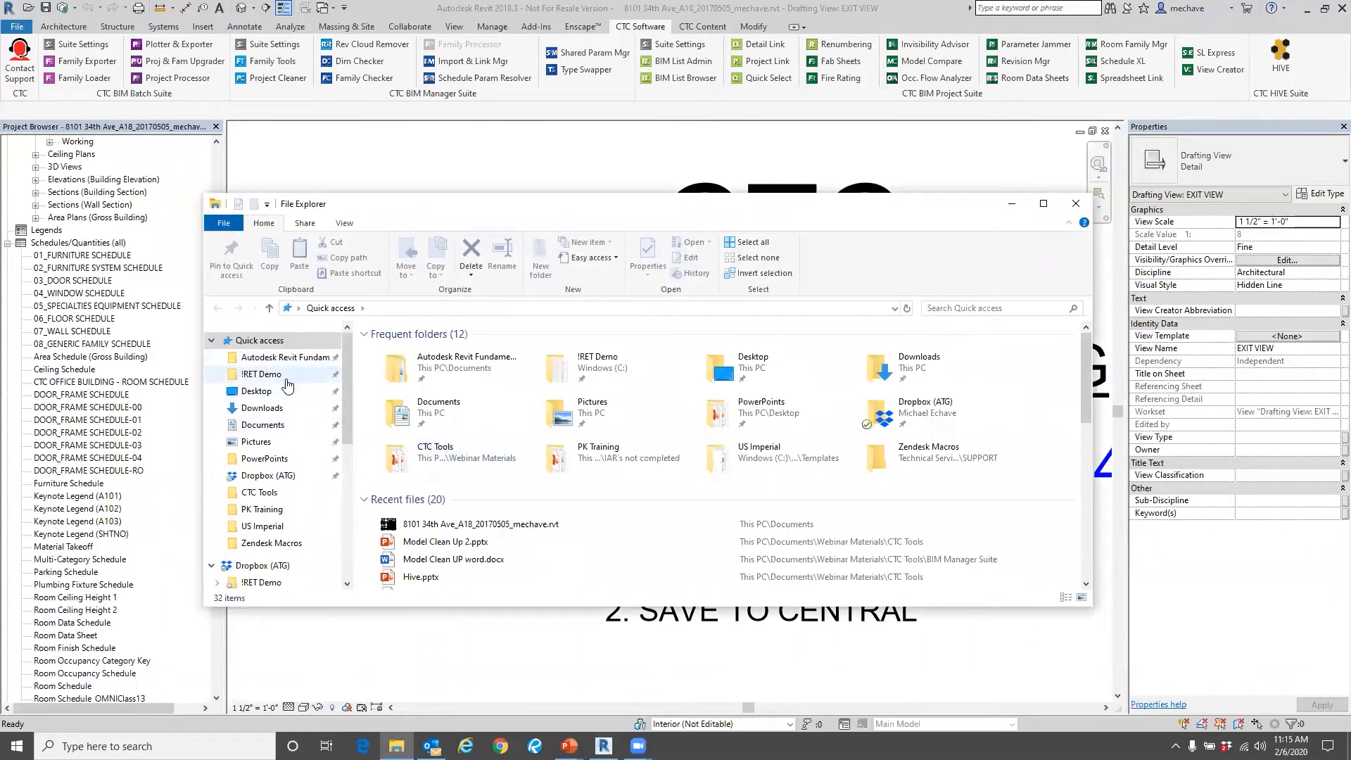
pyautogui.click(286, 378)
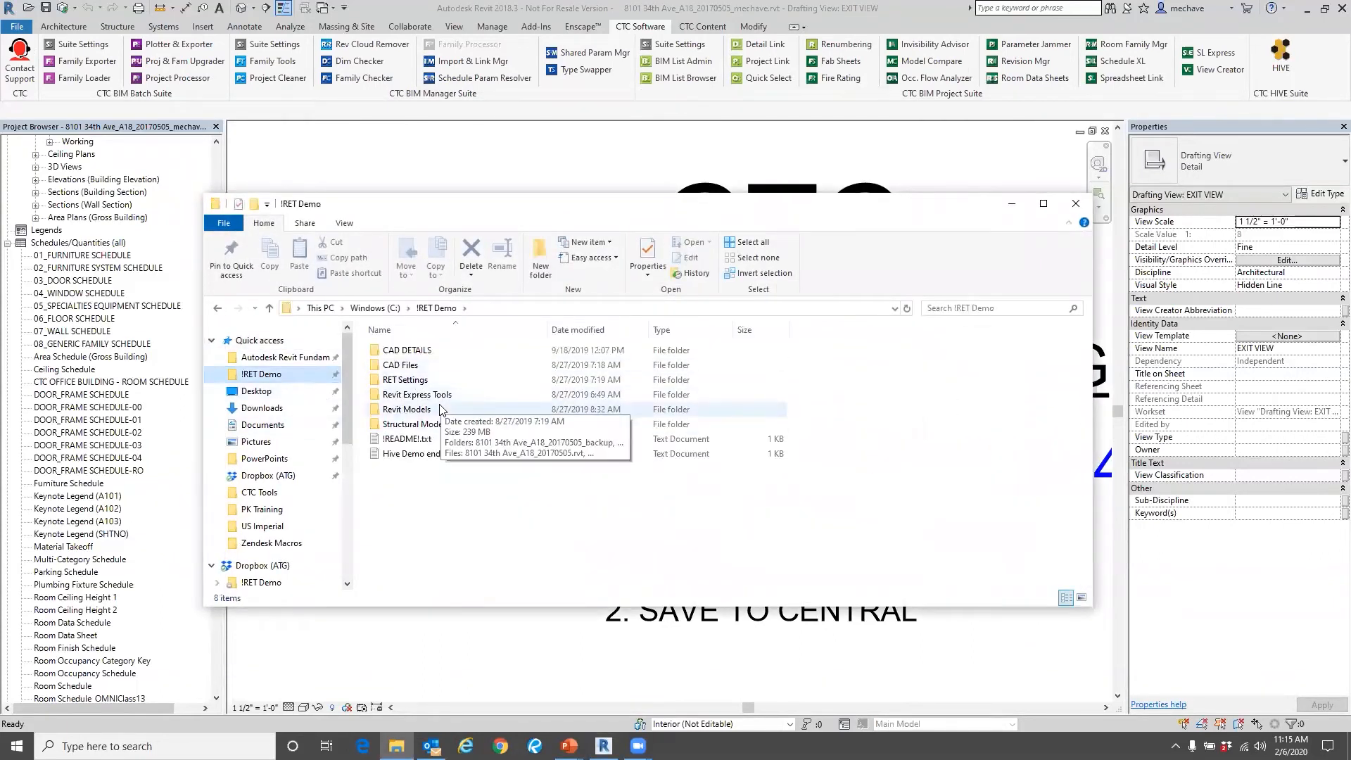
pyautogui.click(441, 410)
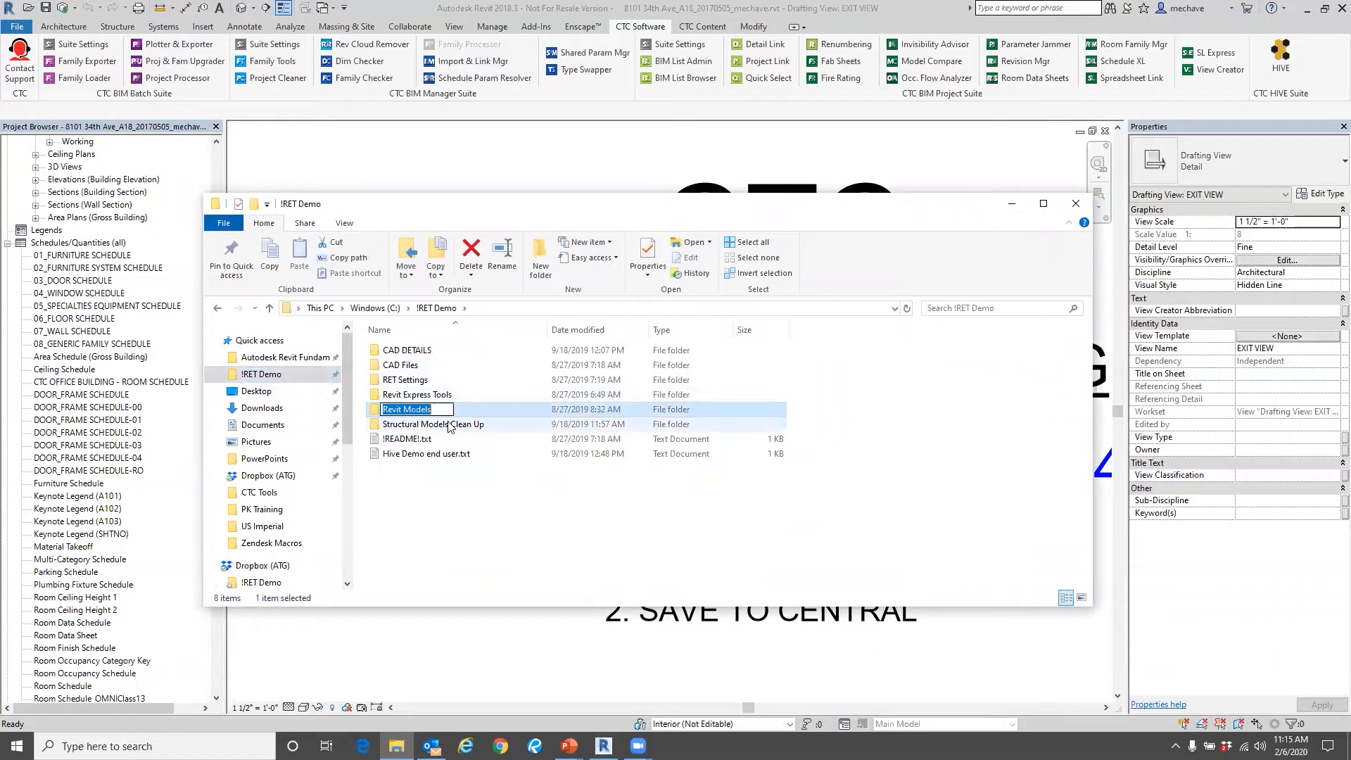
pyautogui.doubleClick(443, 425)
pyautogui.doubleClick(444, 351)
pyautogui.doubleClick(423, 350)
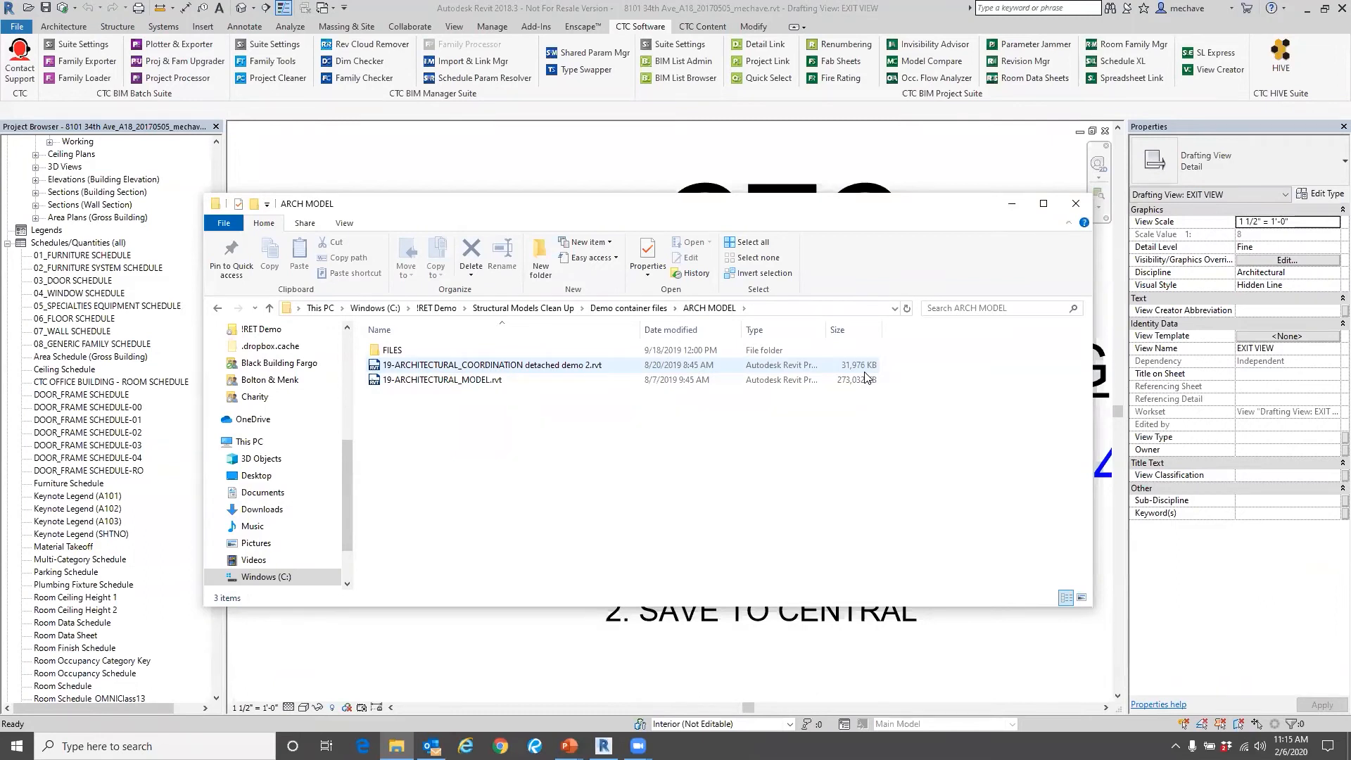
# Try to open 19-ARCHITECTURAL_MODEL.rvt in Revit 2018 with the model upgrade, and return to the Revit window.
pyautogui.rightClick(567, 379)
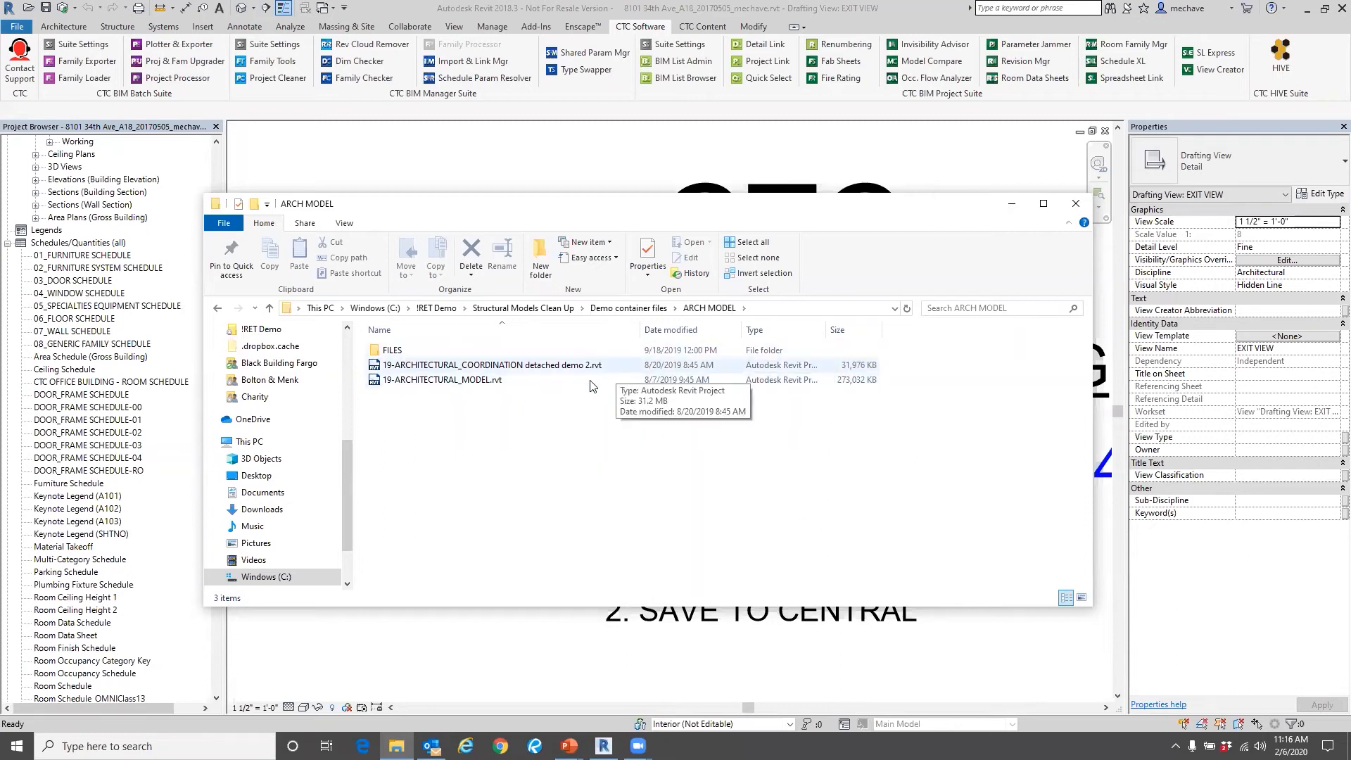
pyautogui.doubleClick(816, 380)
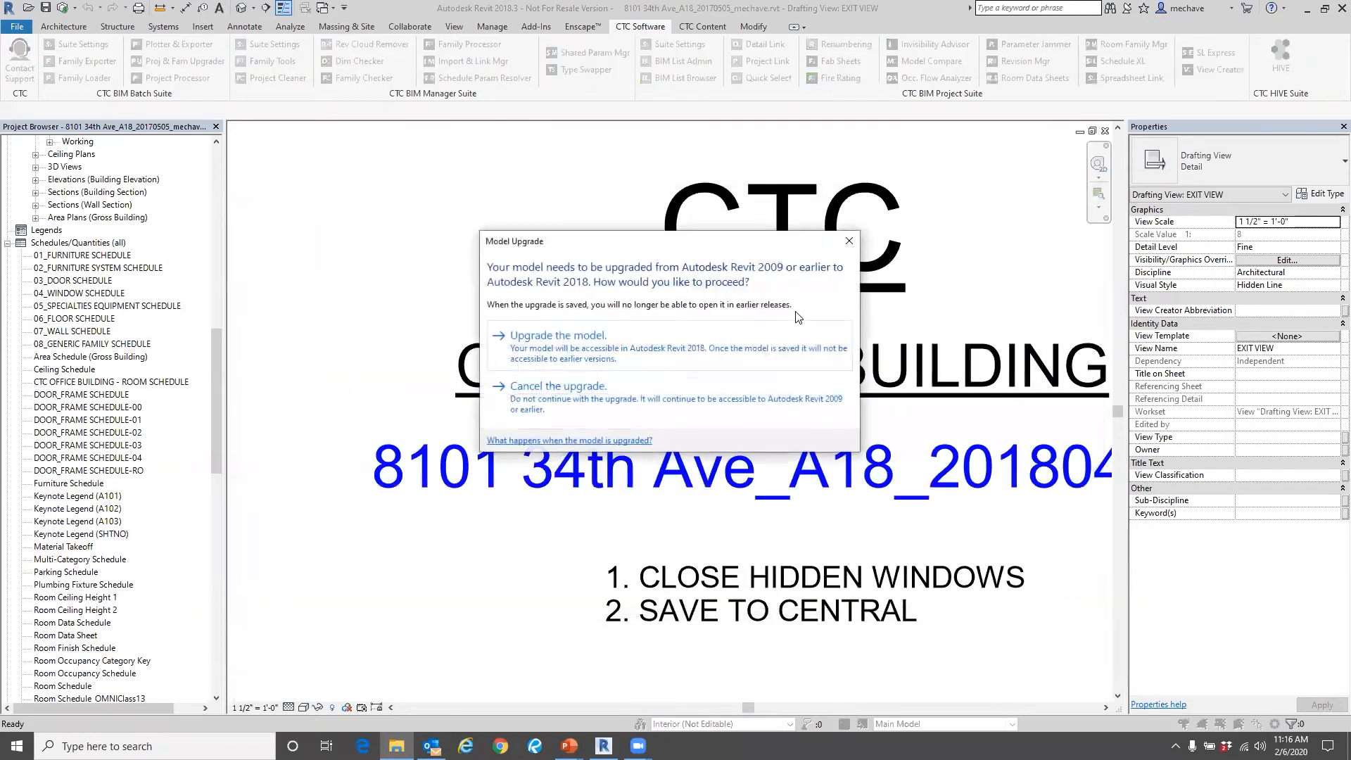
pyautogui.click(558, 348)
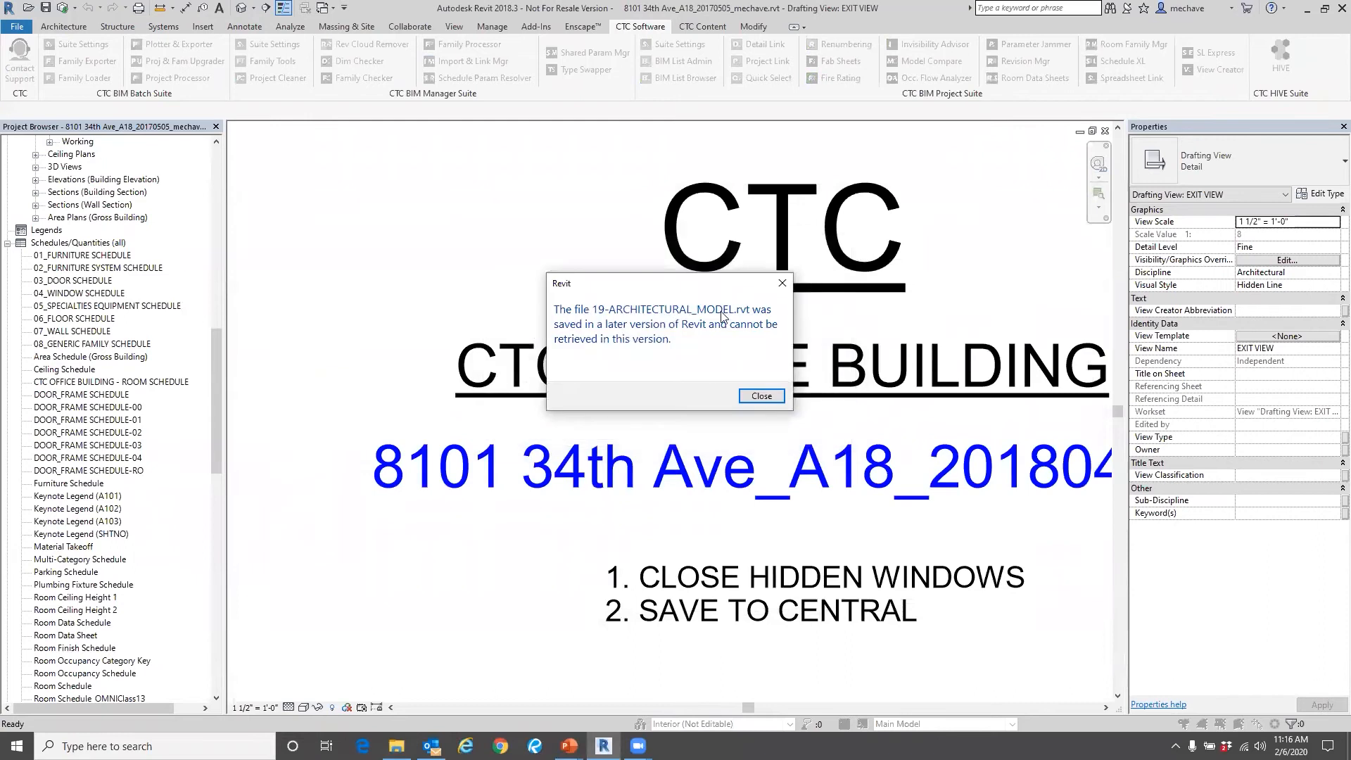
pyautogui.click(761, 395)
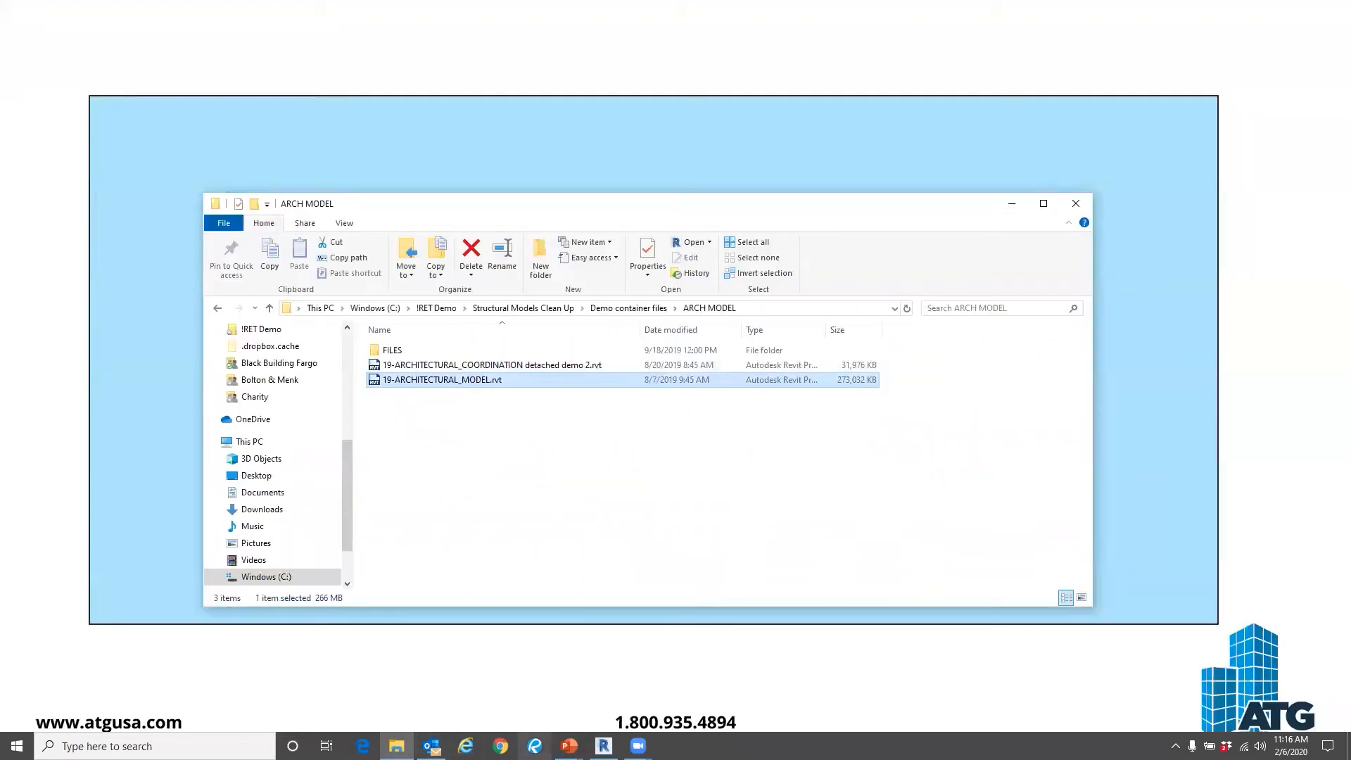
pyautogui.hotkey('alt', 'Tab')
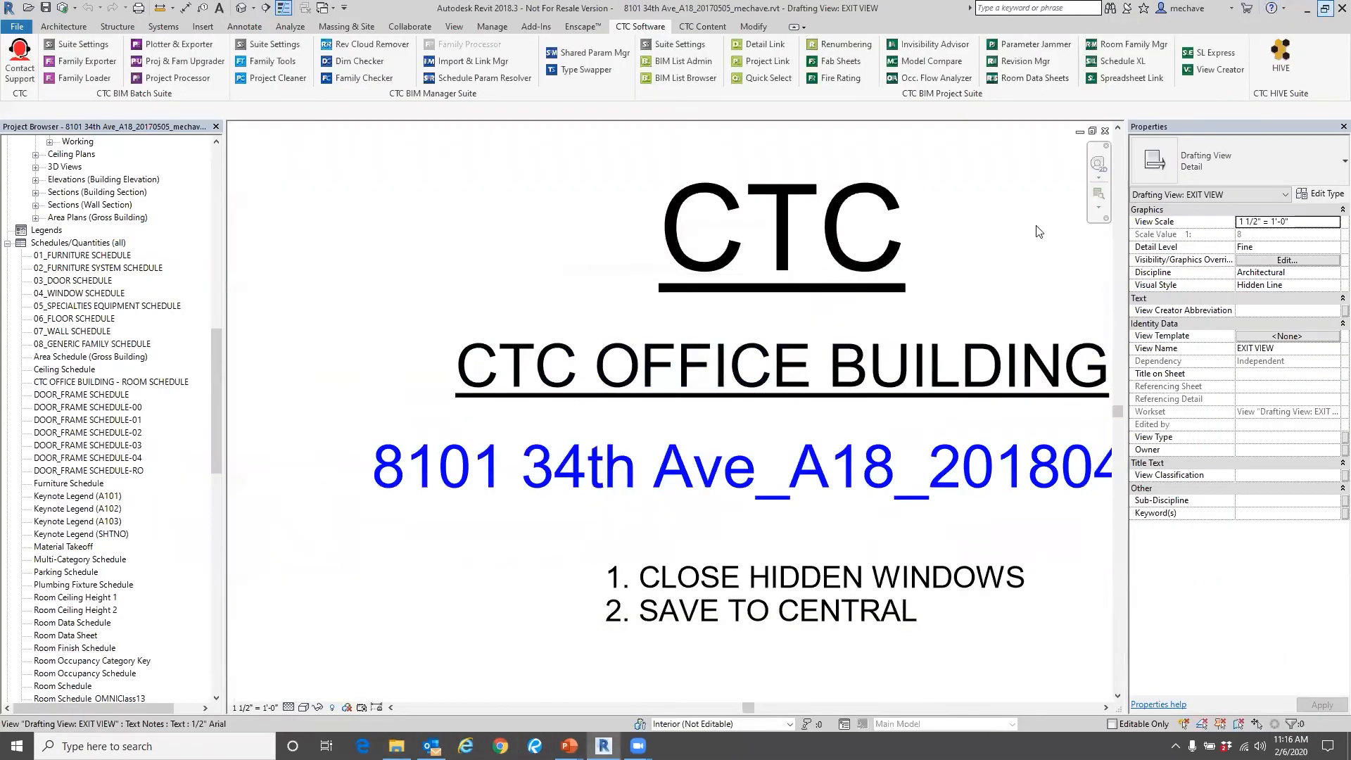
# Launch Autodesk Revit 2019.
pyautogui.press('super')
pyautogui.write('re')
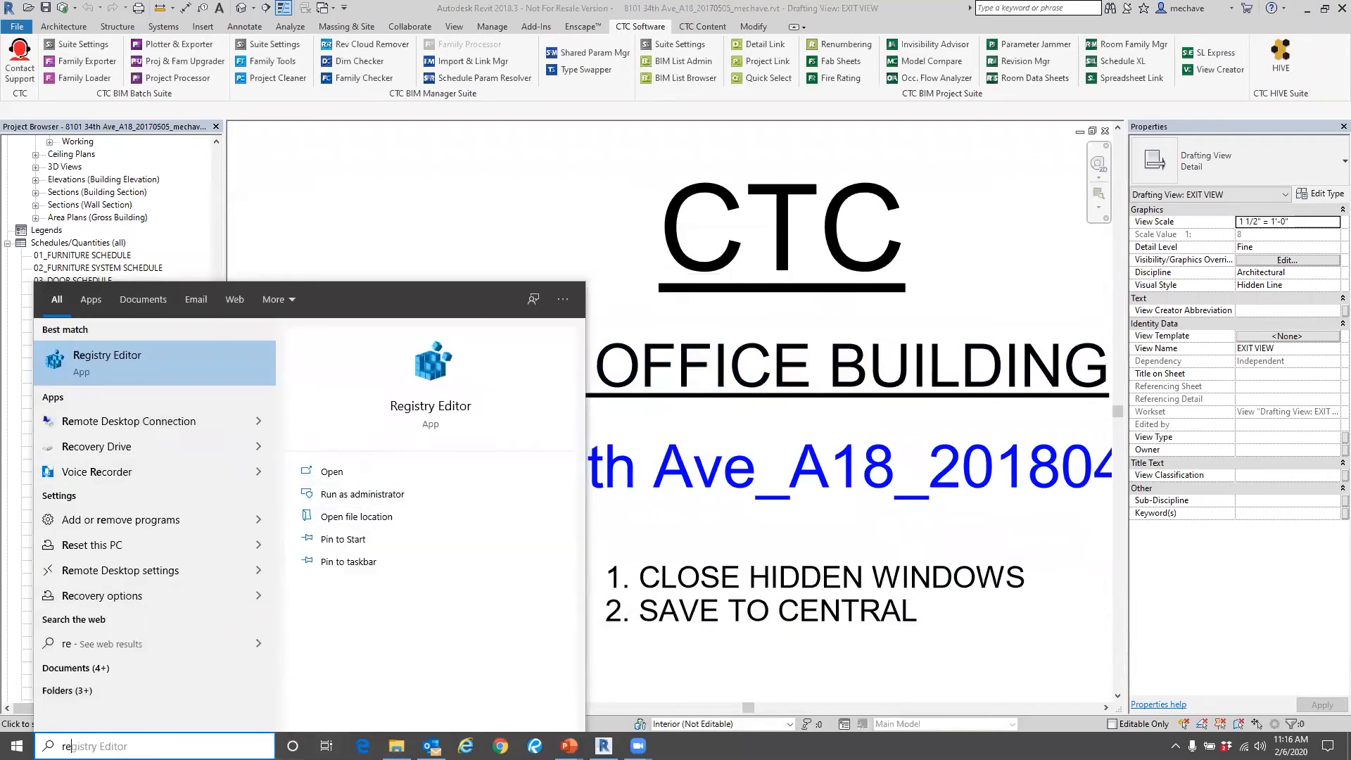
pyautogui.press('BackSpace')
pyautogui.press('BackSpace')
pyautogui.click(320, 470)
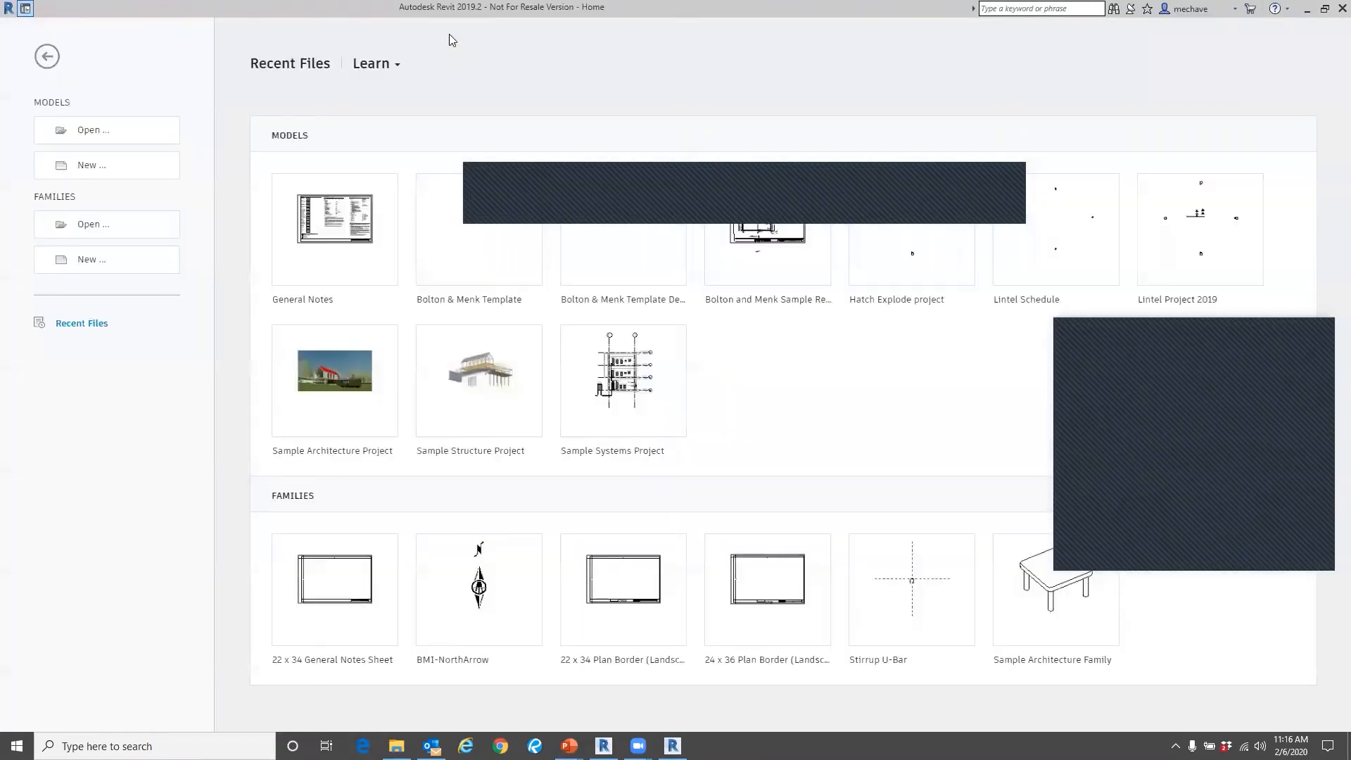
# Browse for a project on drive C down to the architectural model folder and select 19-ARCHITECTURAL_MODEL.rvt for opening.
pyautogui.click(43, 54)
pyautogui.click(13, 32)
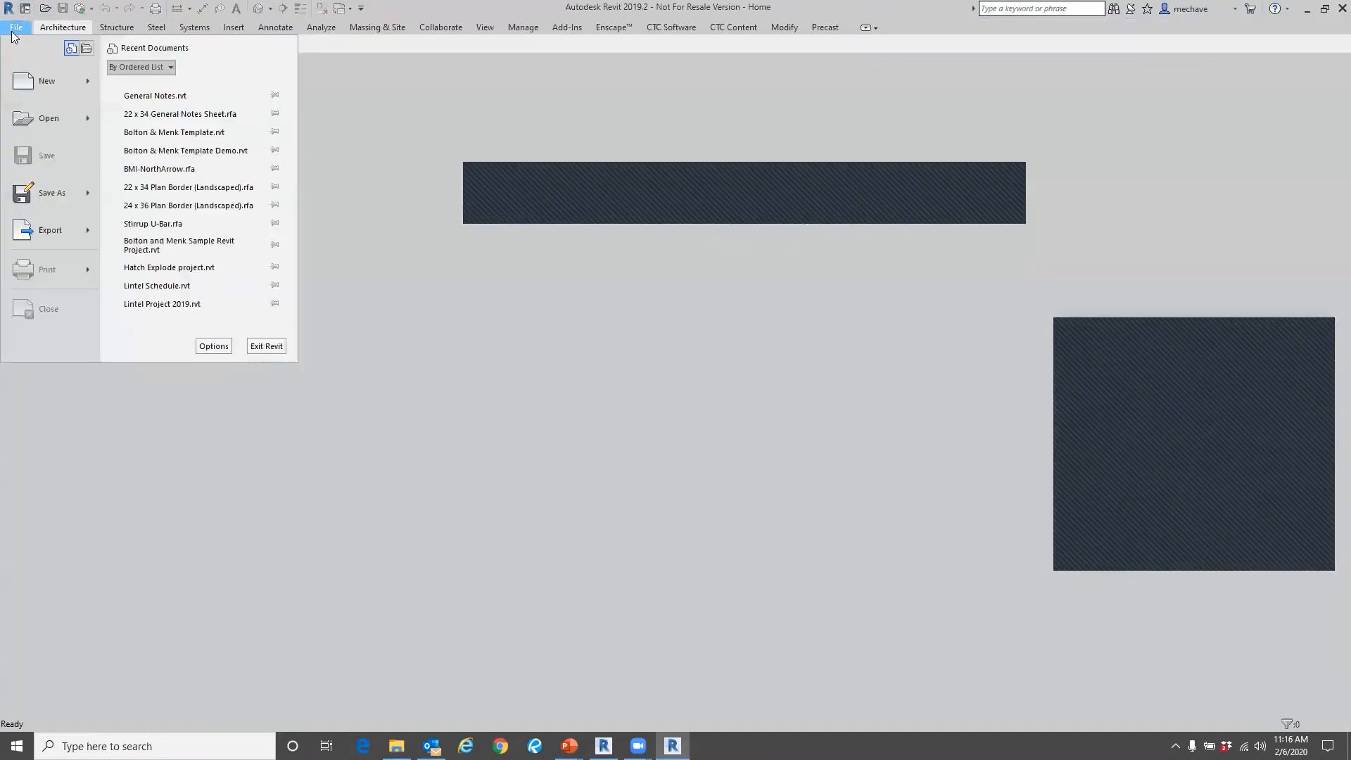
pyautogui.click(44, 114)
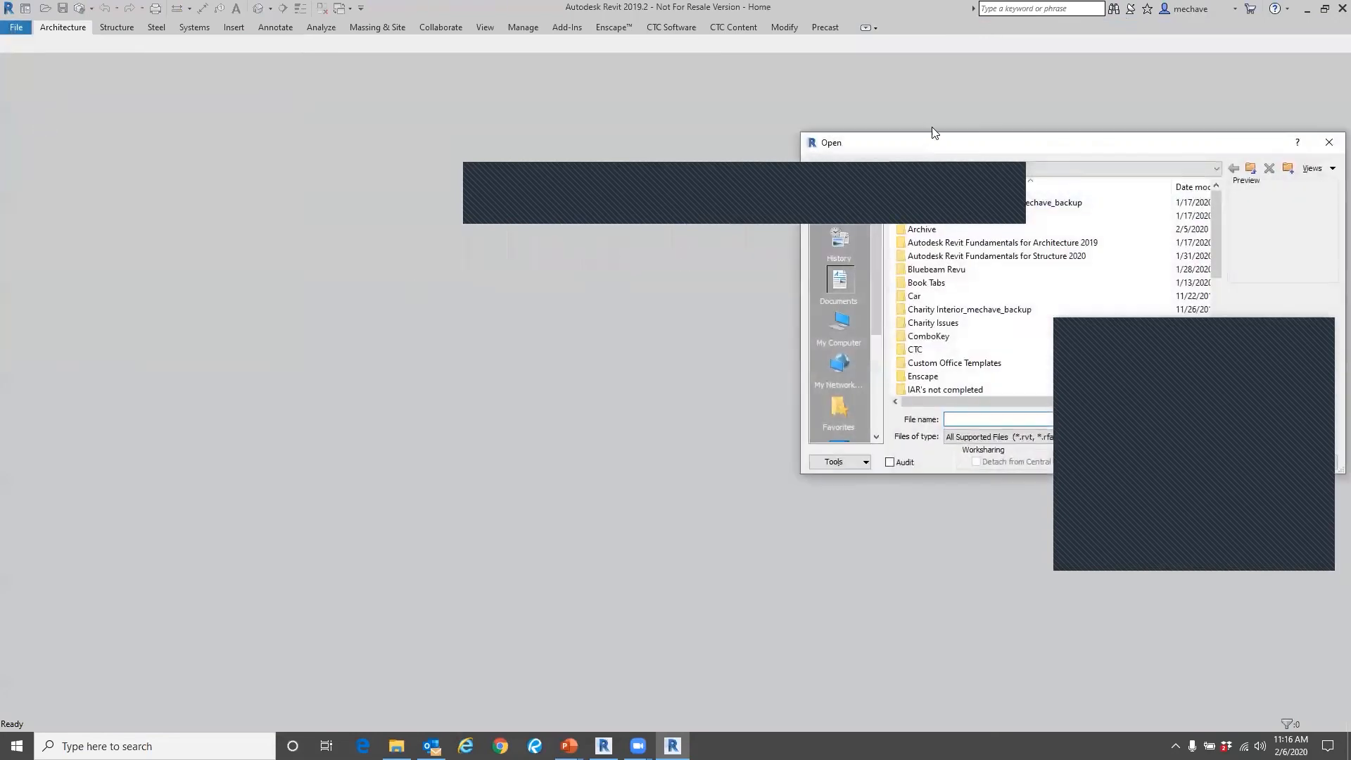
pyautogui.moveTo(964, 143); pyautogui.dragTo(536, 152)
pyautogui.scroll(-6, 556, 285)
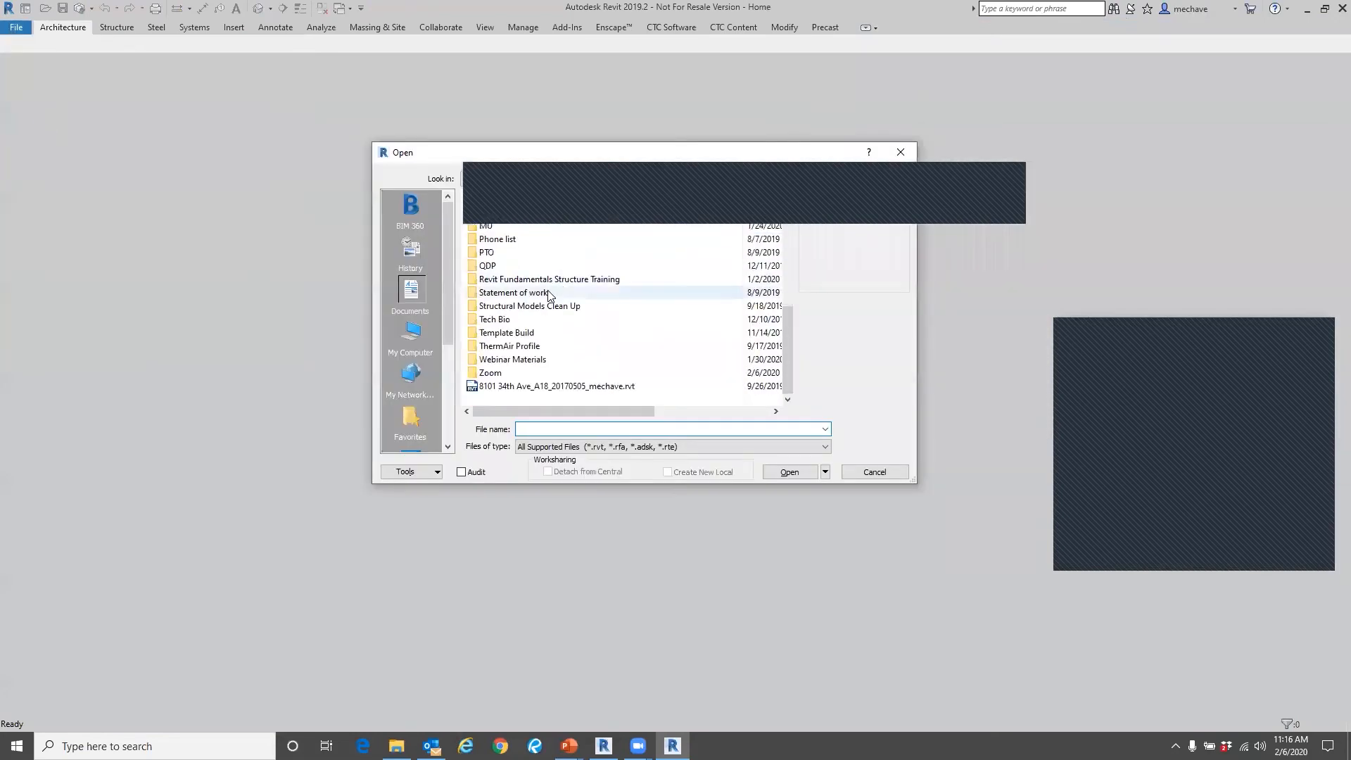
pyautogui.scroll(5, 549, 294)
pyautogui.click(544, 181)
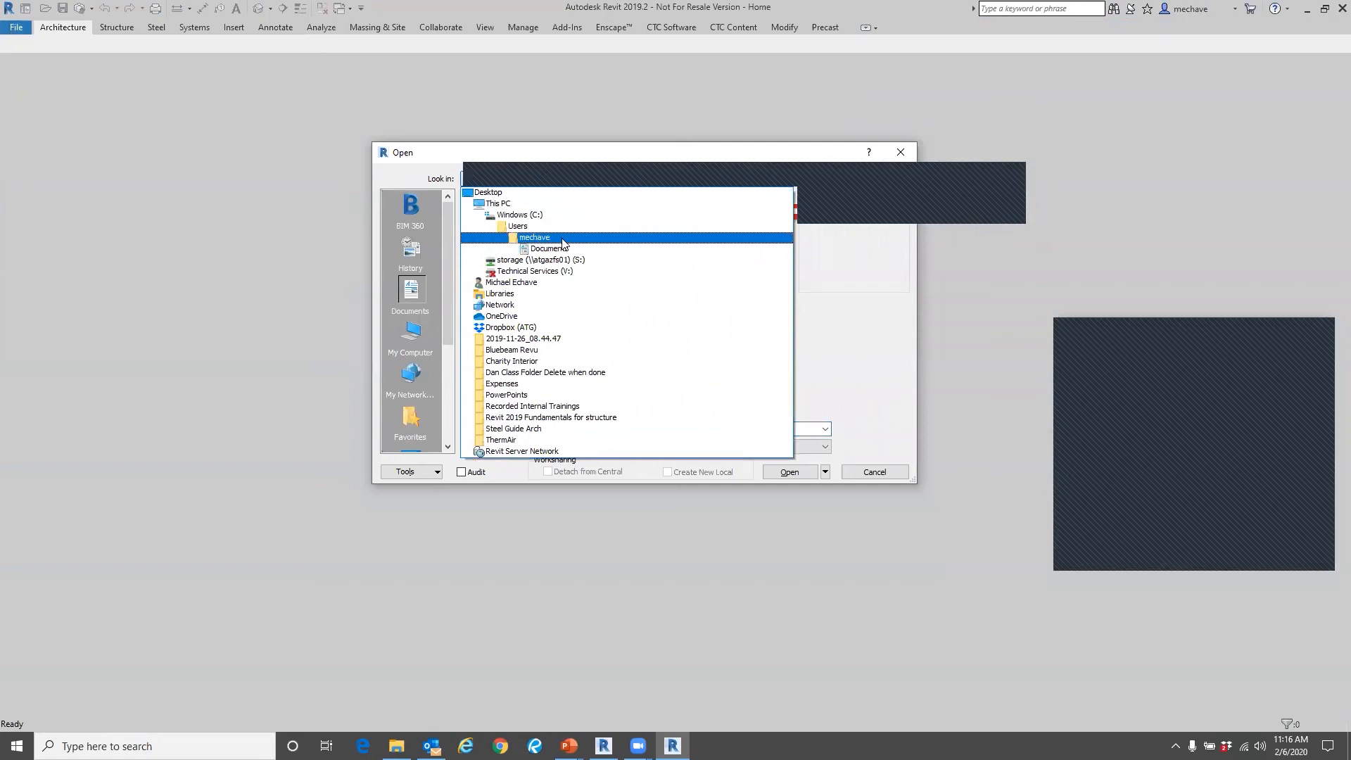
pyautogui.click(563, 240)
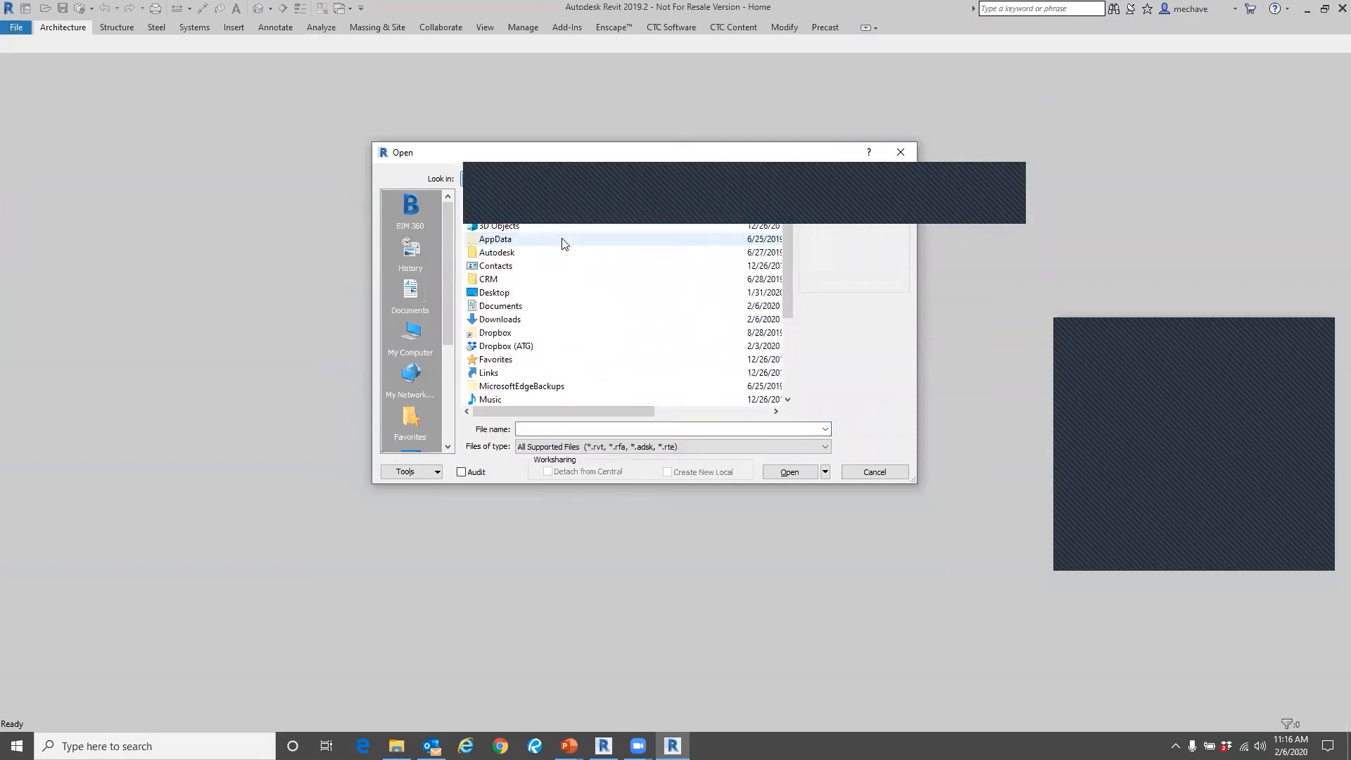
pyautogui.click(545, 183)
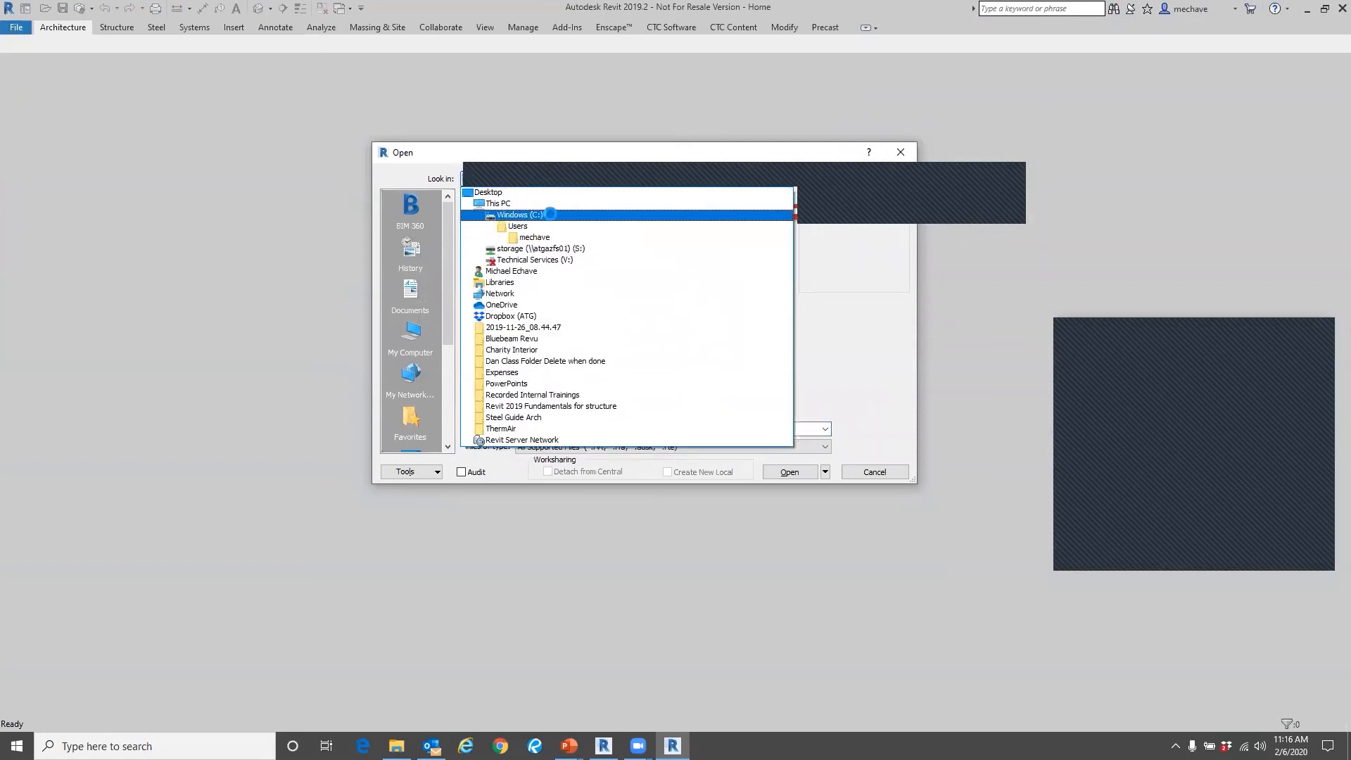
pyautogui.click(548, 216)
pyautogui.doubleClick(542, 266)
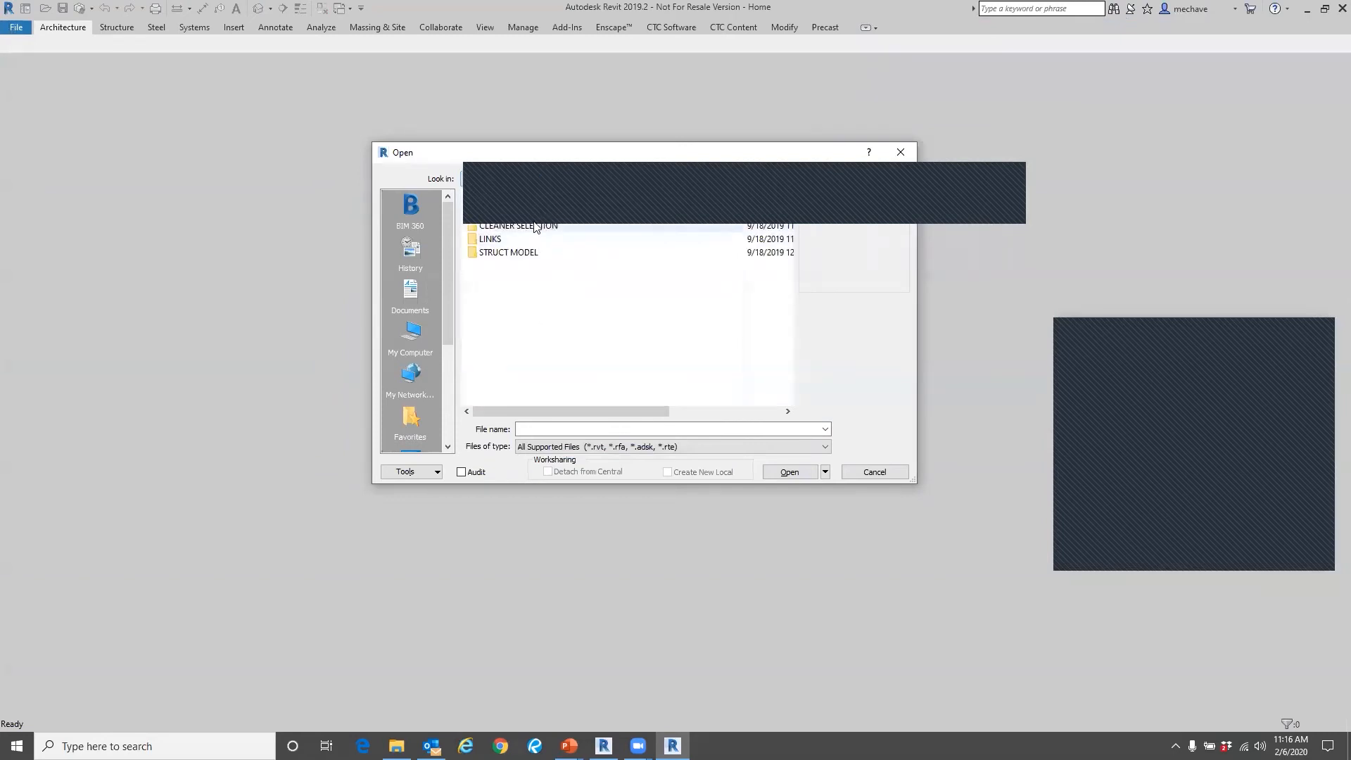
pyautogui.doubleClick(536, 236)
pyautogui.click(536, 240)
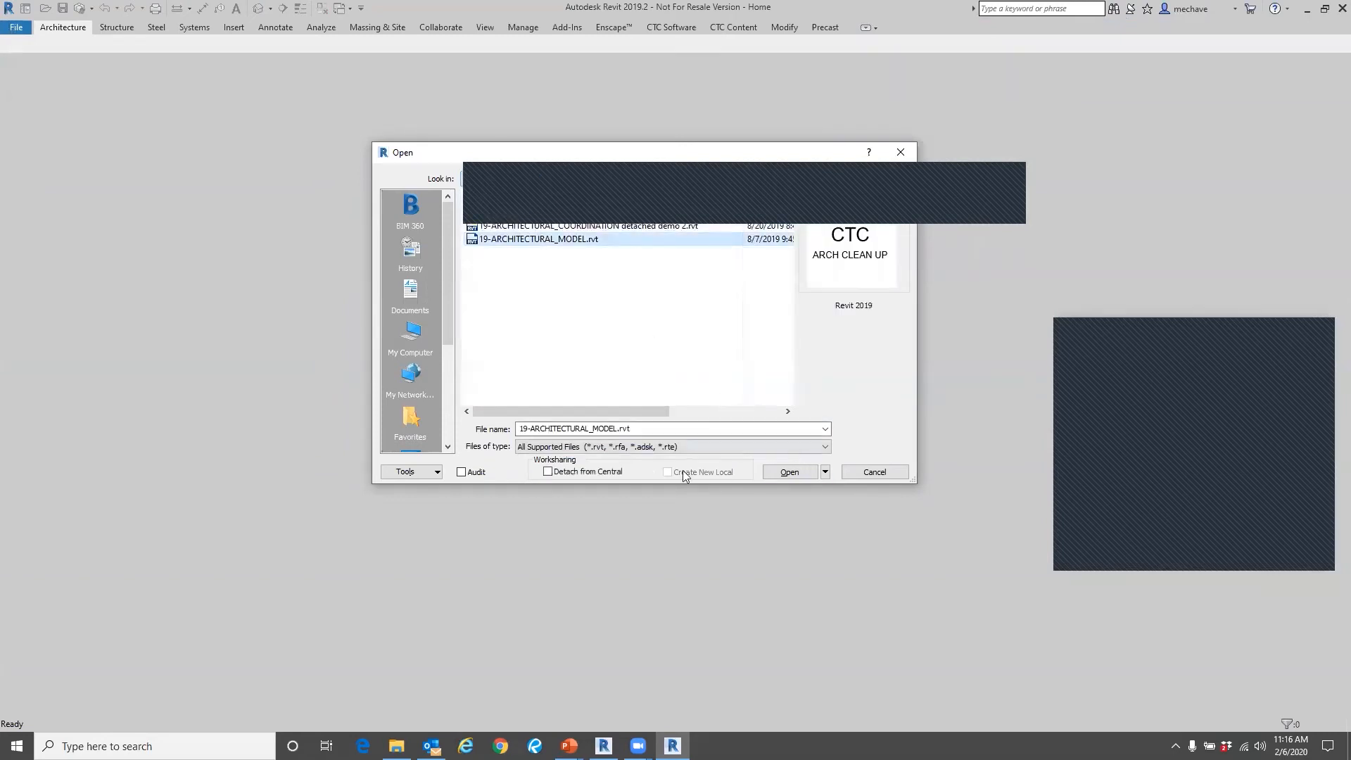
# Open the selected model detached from central with worksets preserved, ignoring the unresolved reference.
pyautogui.hotkey('alt', 'd')
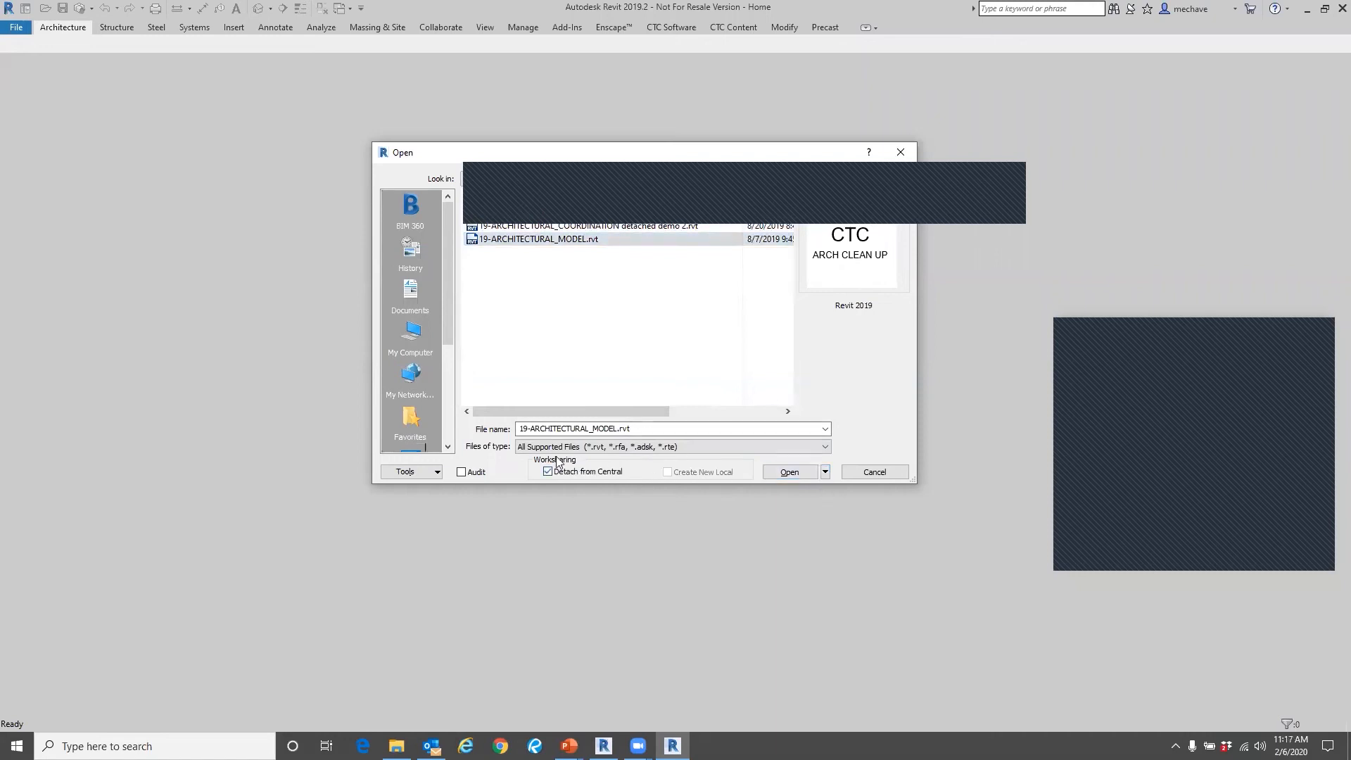
pyautogui.click(787, 472)
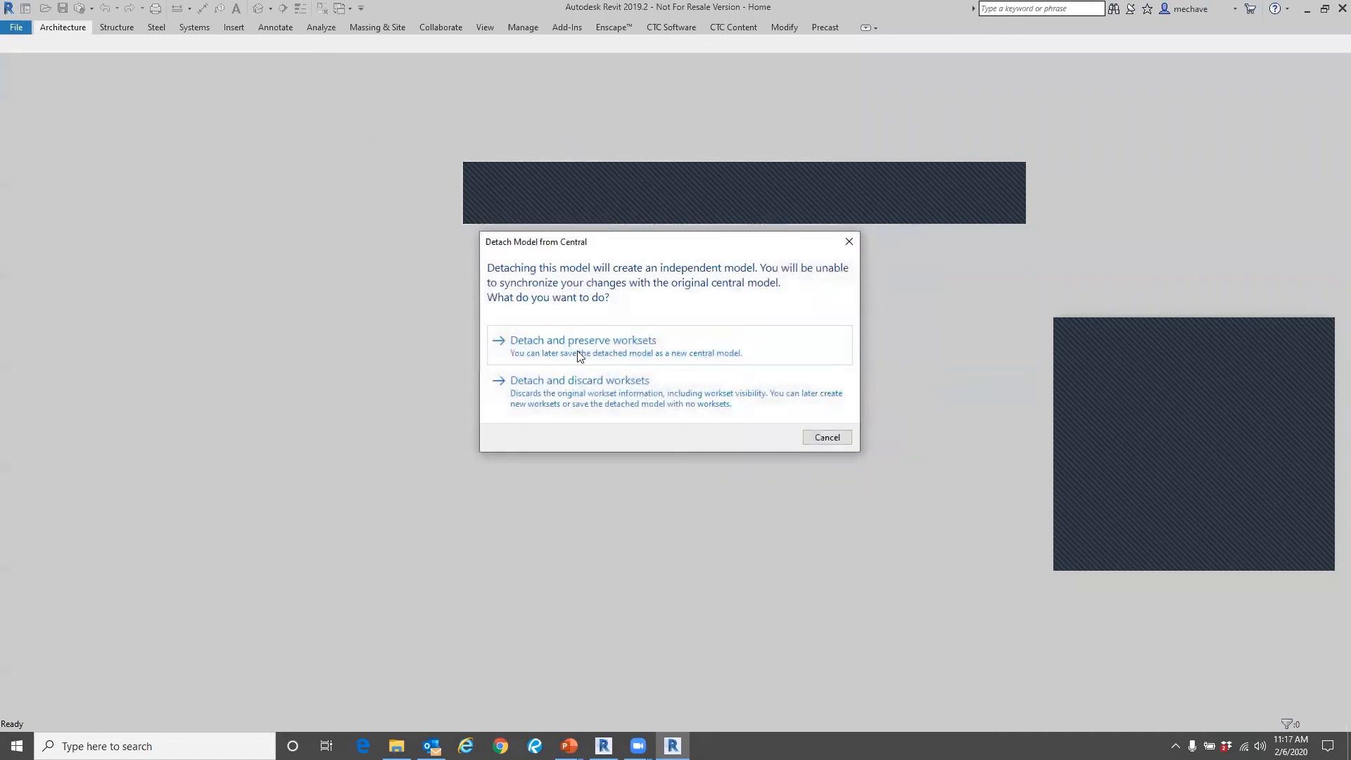
pyautogui.click(581, 354)
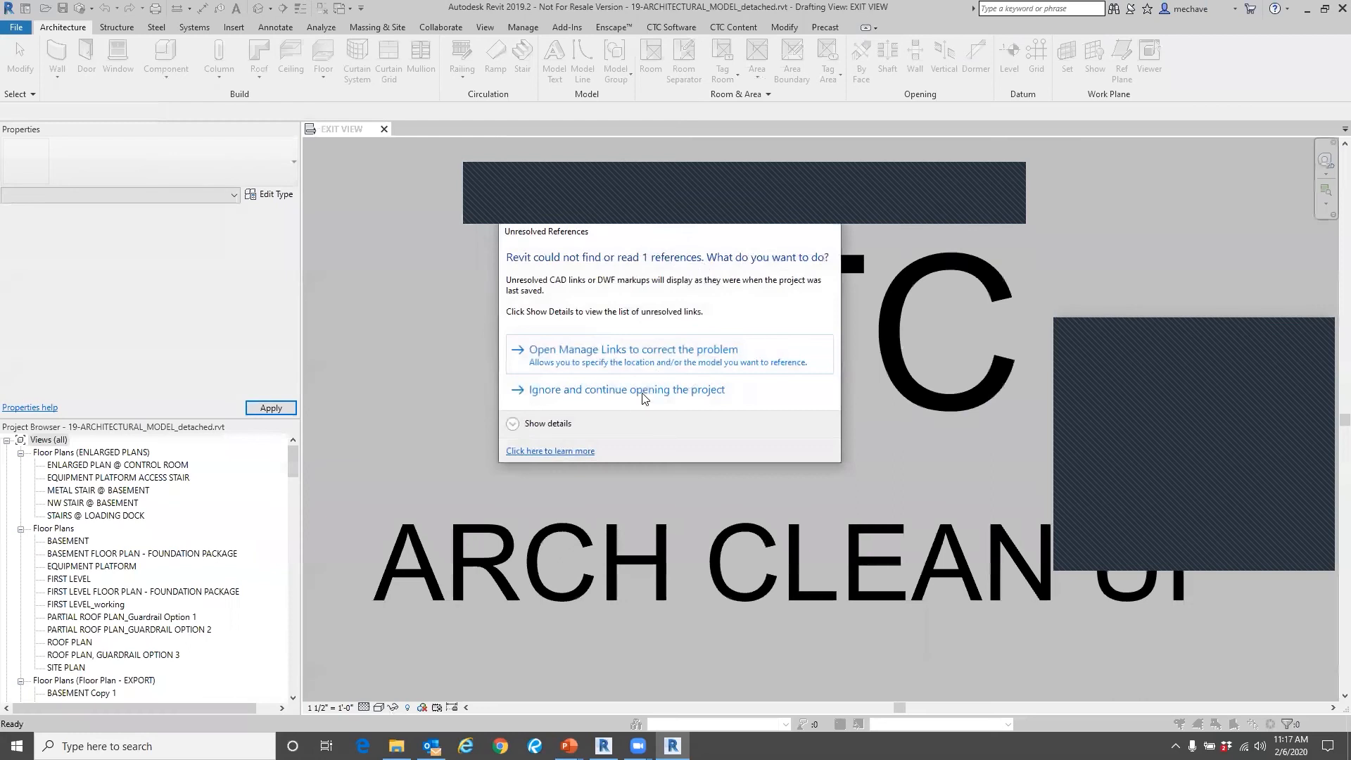
pyautogui.click(631, 392)
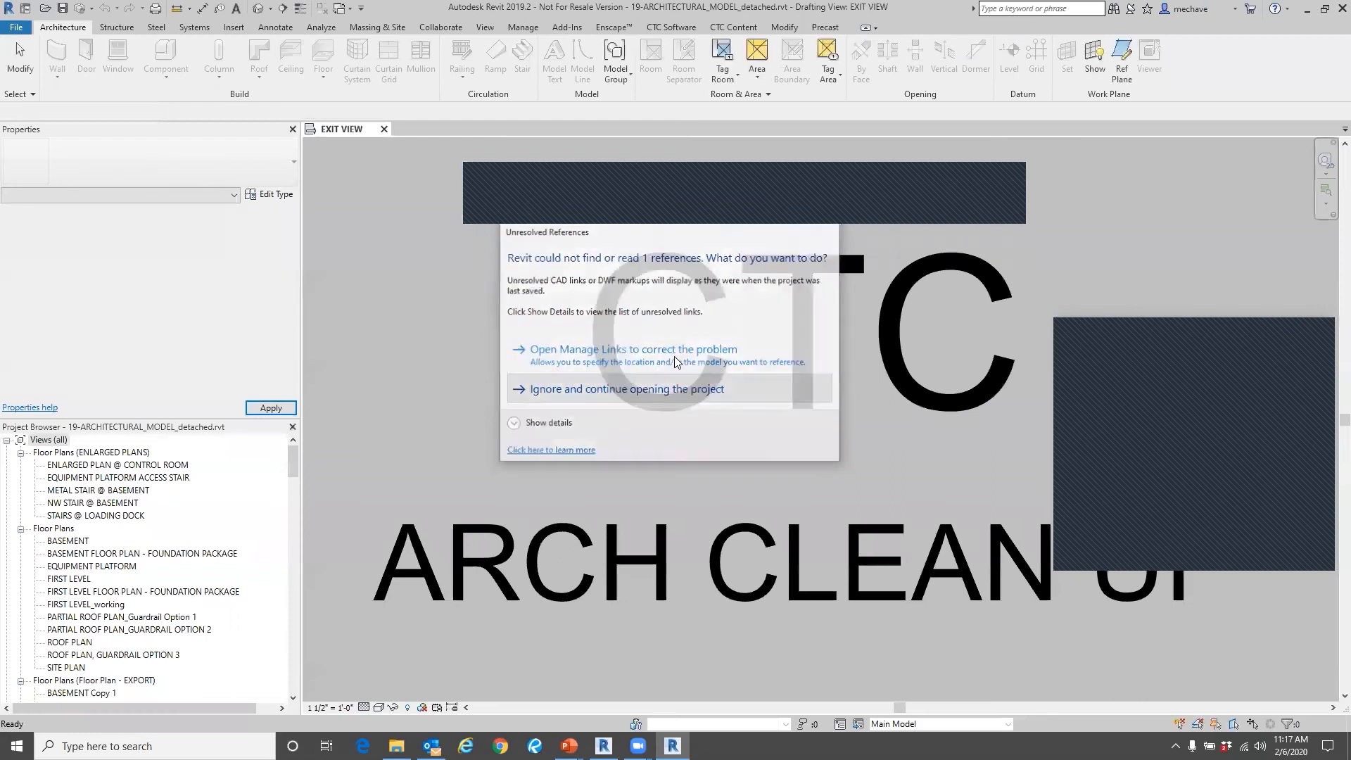
# Start Project Cleaner and mark all views except the Floor Plan group, plus the schedules and legends, for removal.
pyautogui.click(686, 28)
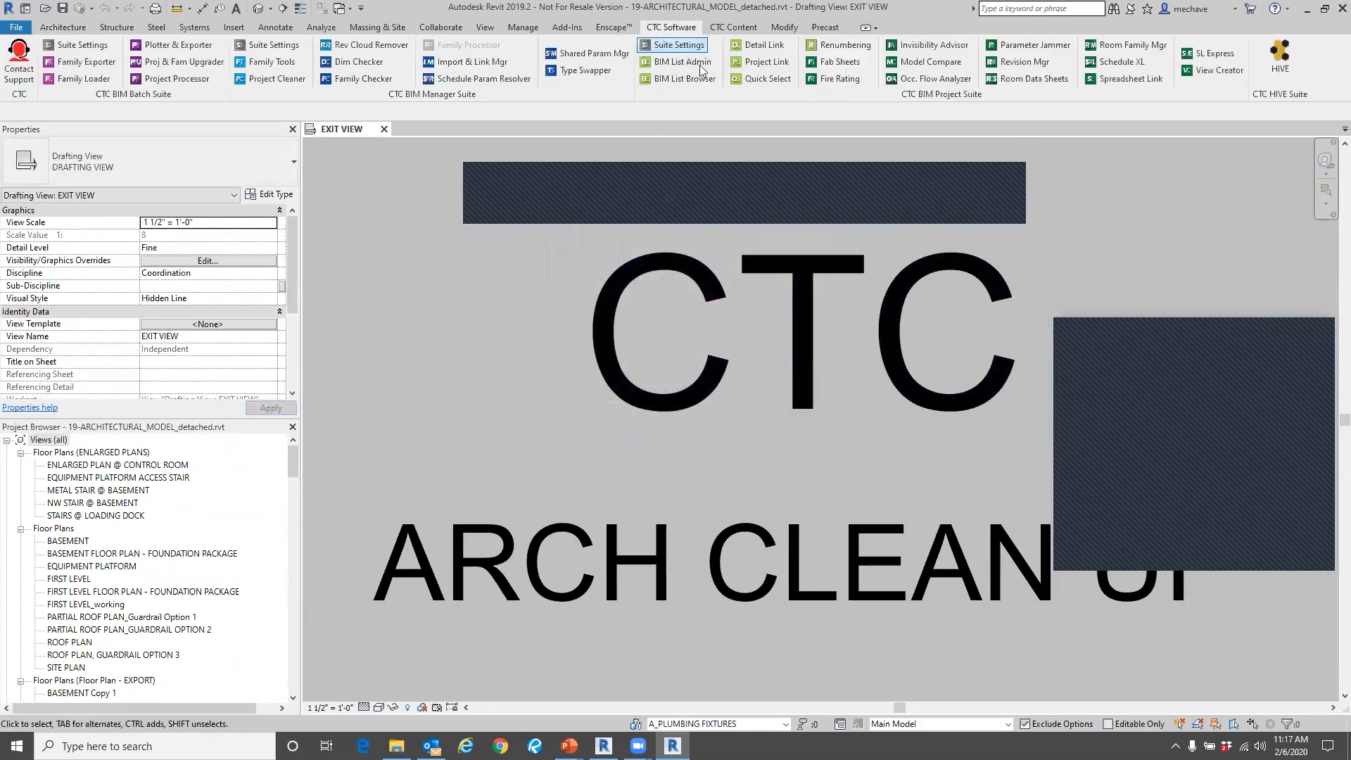
pyautogui.click(262, 82)
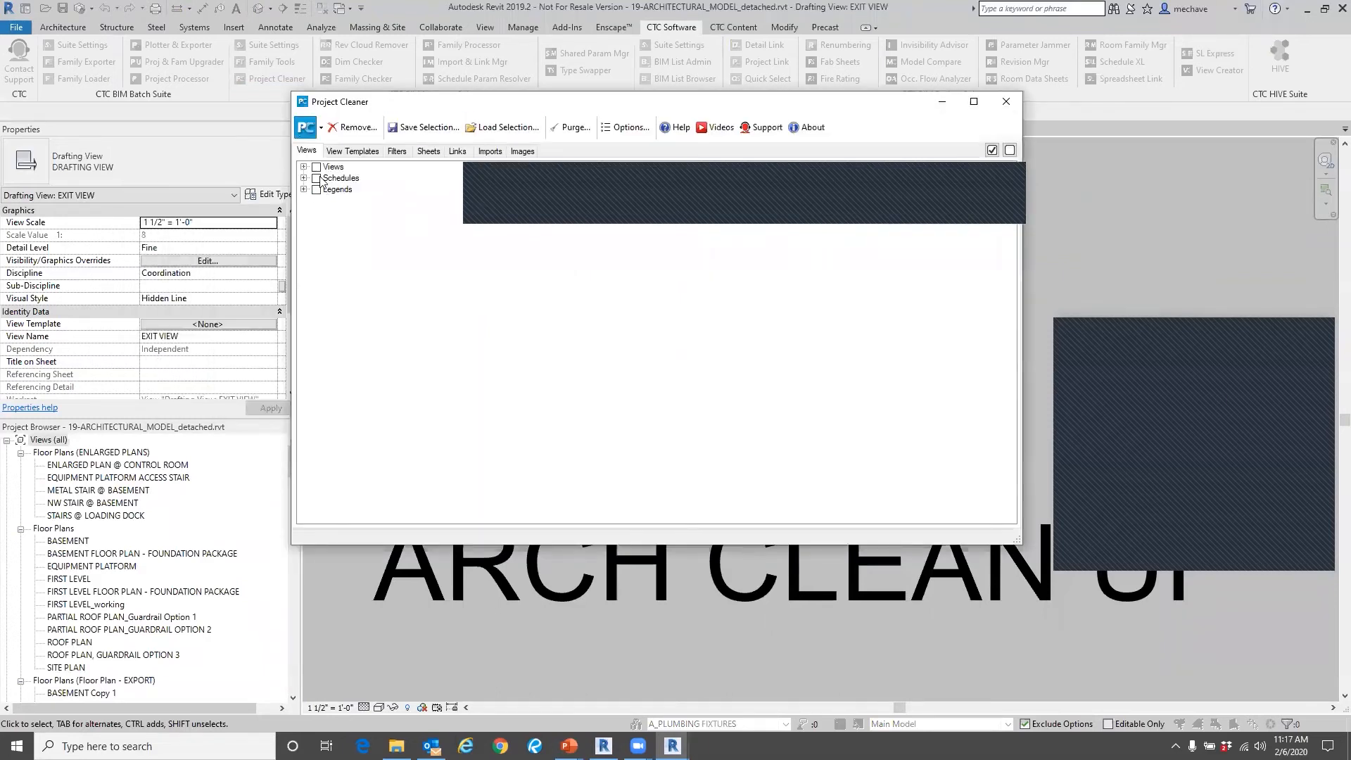
pyautogui.click(304, 167)
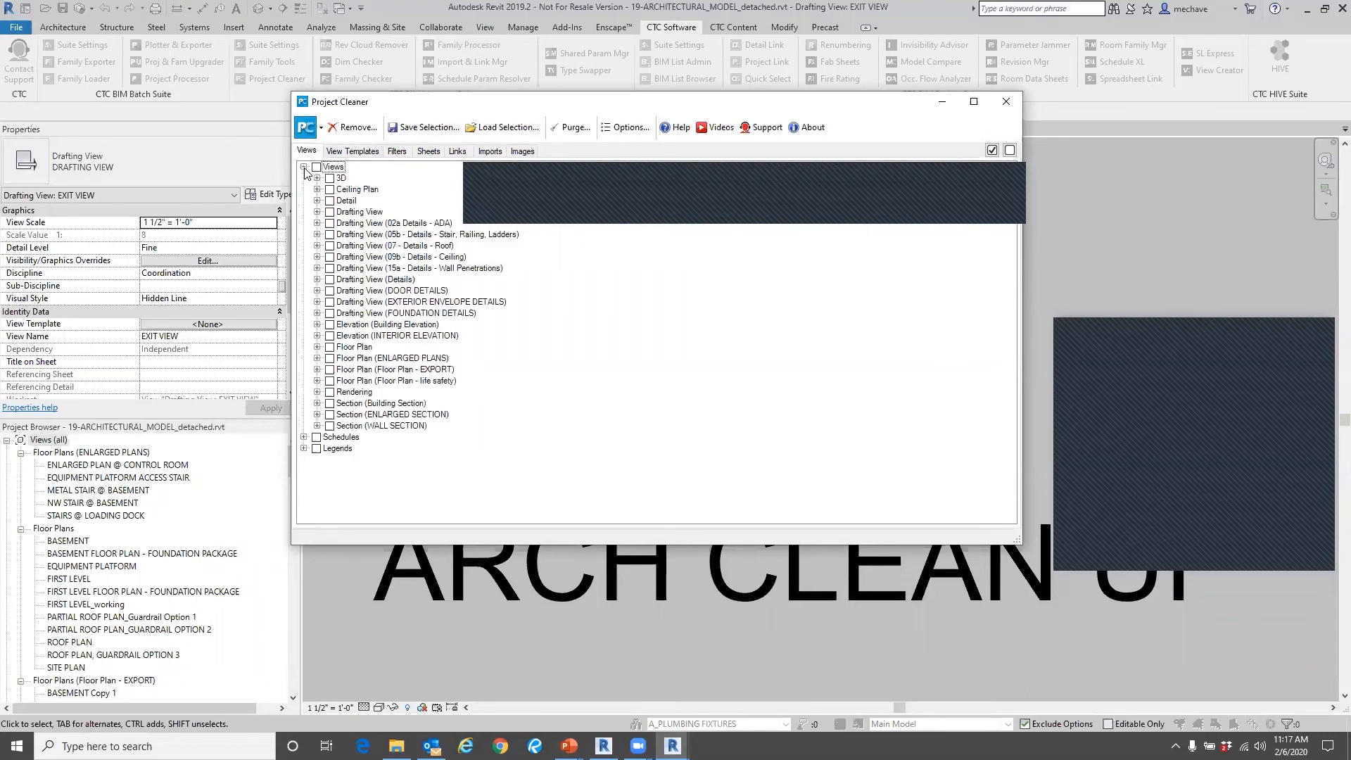
pyautogui.click(316, 167)
pyautogui.click(316, 437)
# Mark all view templates, filters and sheets of the detached architectural model for removal.
pyautogui.click(348, 150)
pyautogui.click(316, 167)
pyautogui.click(399, 151)
pyautogui.click(316, 167)
pyautogui.click(429, 152)
pyautogui.click(316, 167)
# Mark all links and all images of the detached architectural model for removal.
pyautogui.click(456, 152)
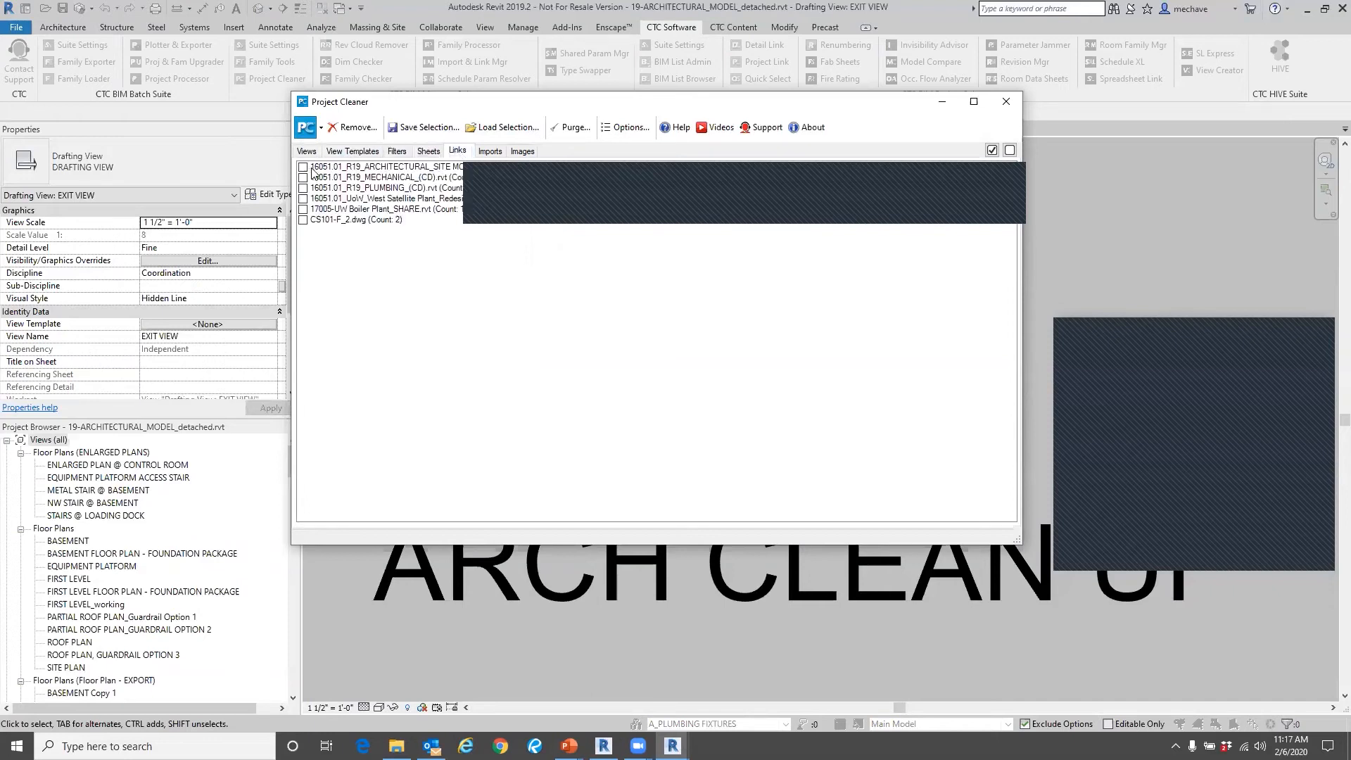
pyautogui.click(992, 150)
pyautogui.click(522, 152)
pyautogui.click(992, 151)
# Review the marked views and remove all marked views, view templates, filters, sheets, links and images from the model.
pyautogui.click(307, 152)
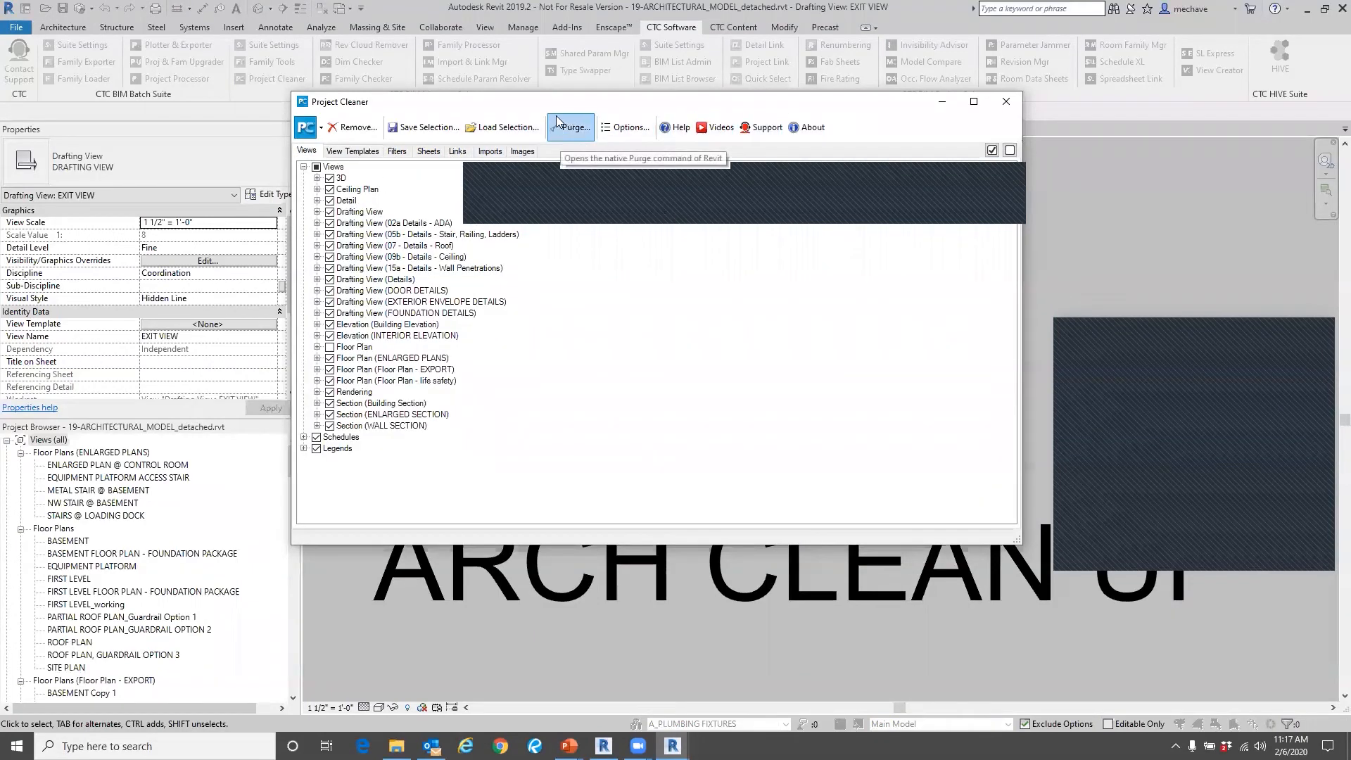
pyautogui.click(359, 133)
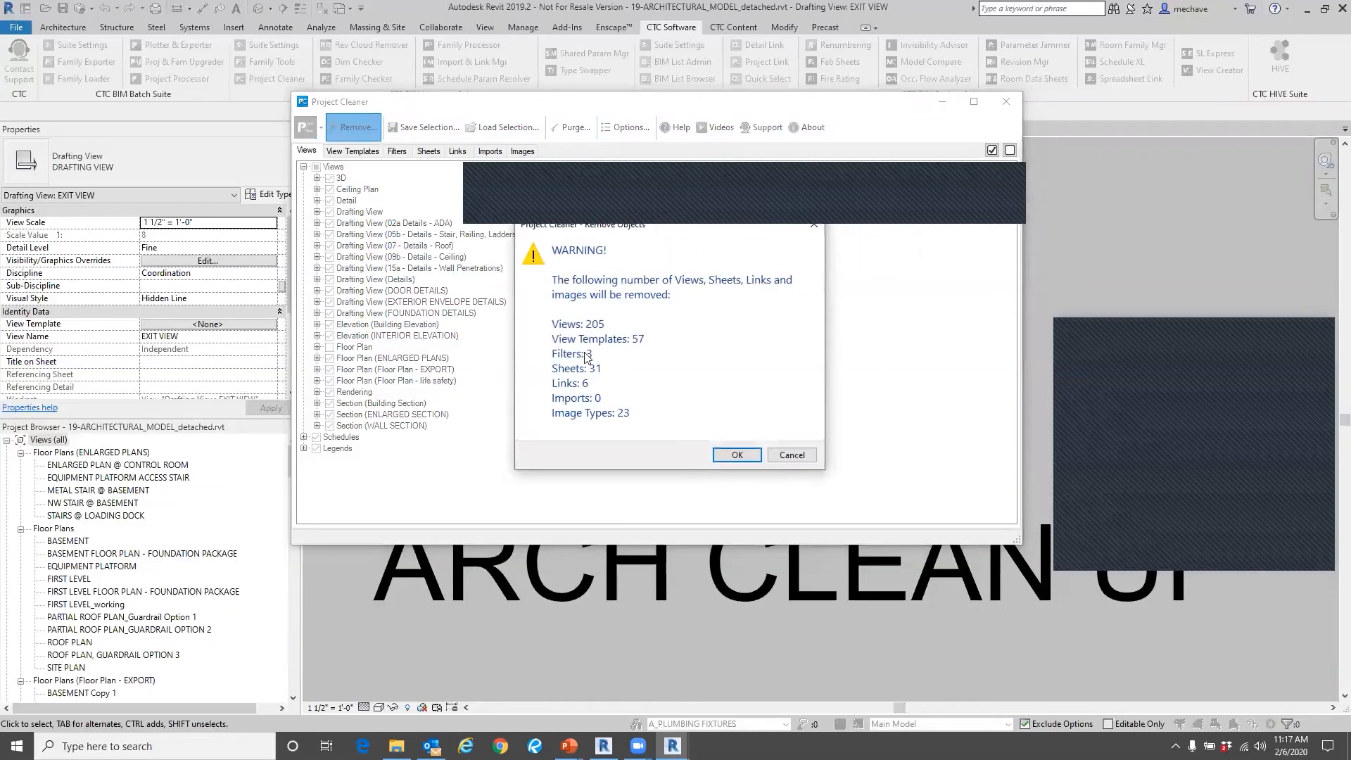
pyautogui.click(737, 455)
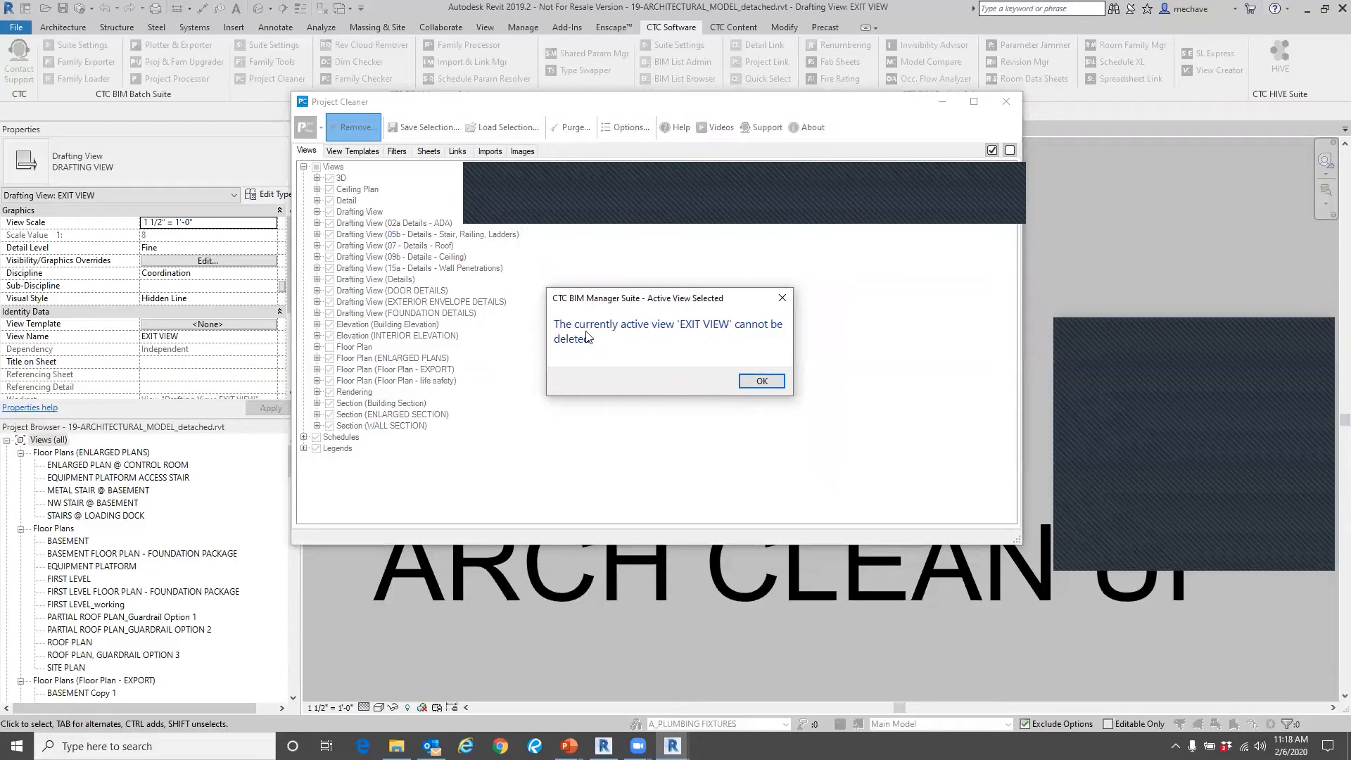
pyautogui.click(757, 380)
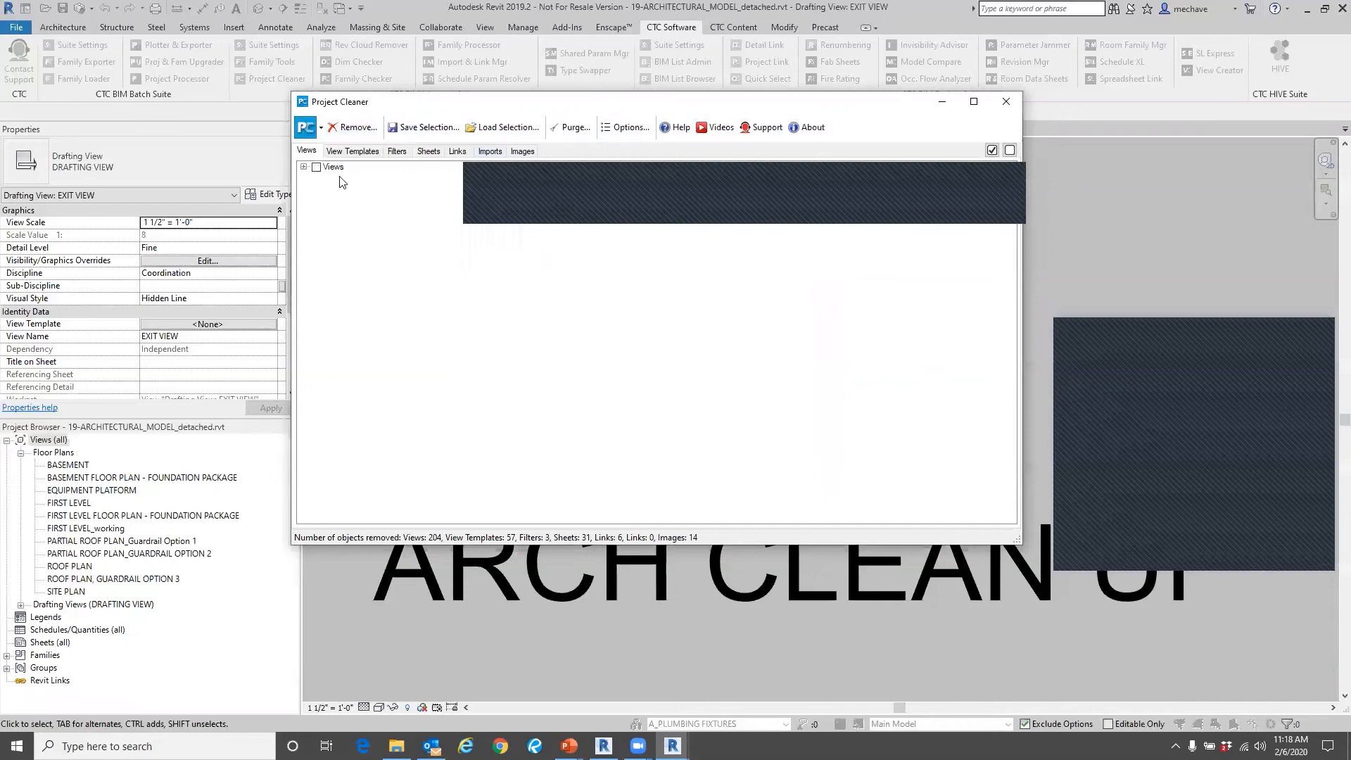
# Purge all unused views, families and other unused items from the detached architectural model through Project Cleaner.
pyautogui.click(573, 128)
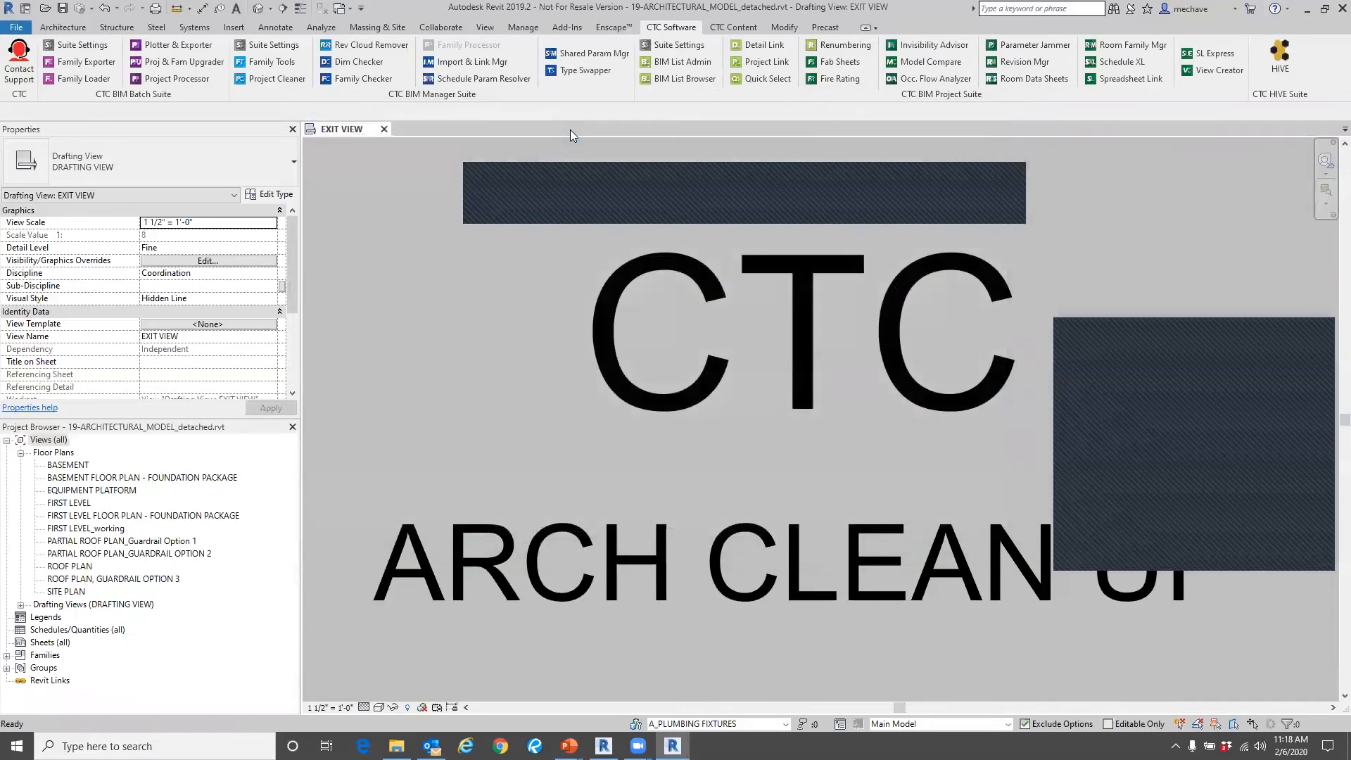
pyautogui.moveTo(1069, 194); pyautogui.dragTo(489, 142)
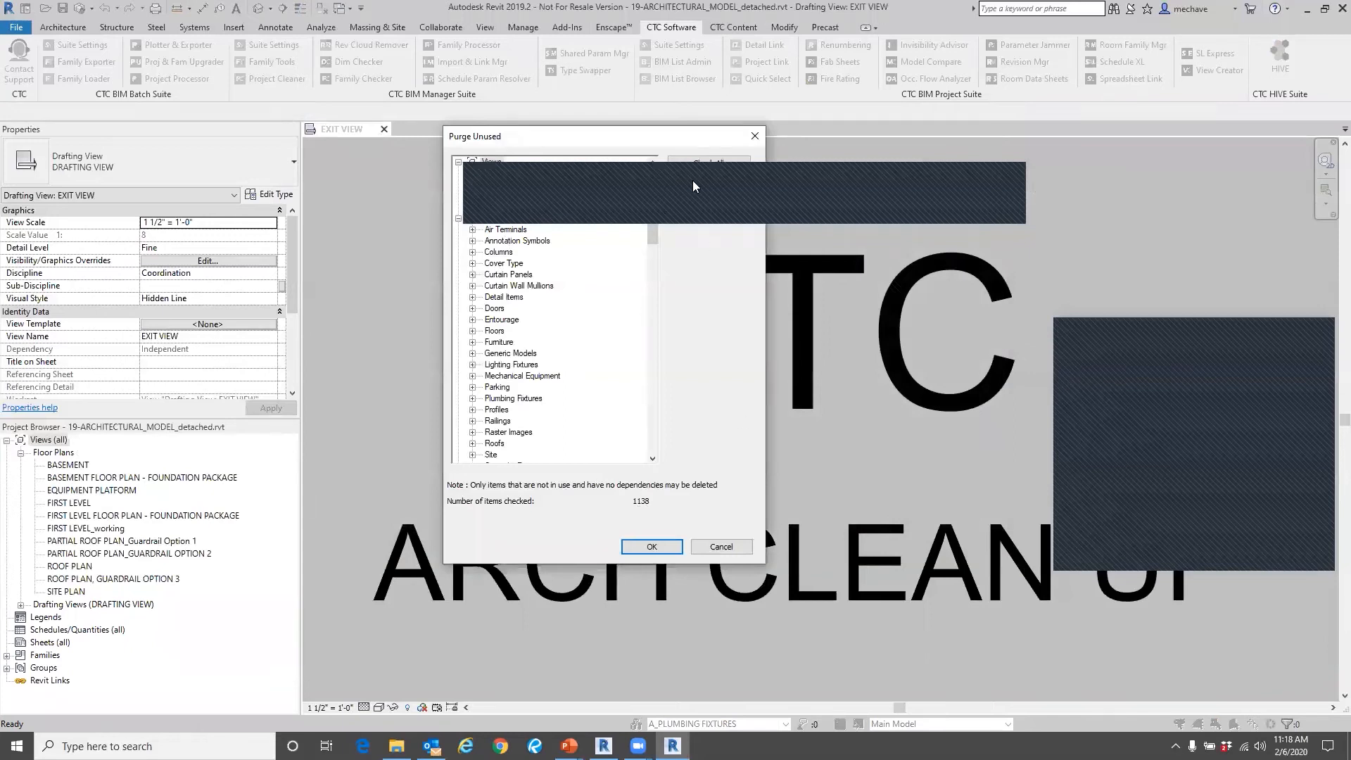
pyautogui.moveTo(651, 128); pyautogui.dragTo(448, 64)
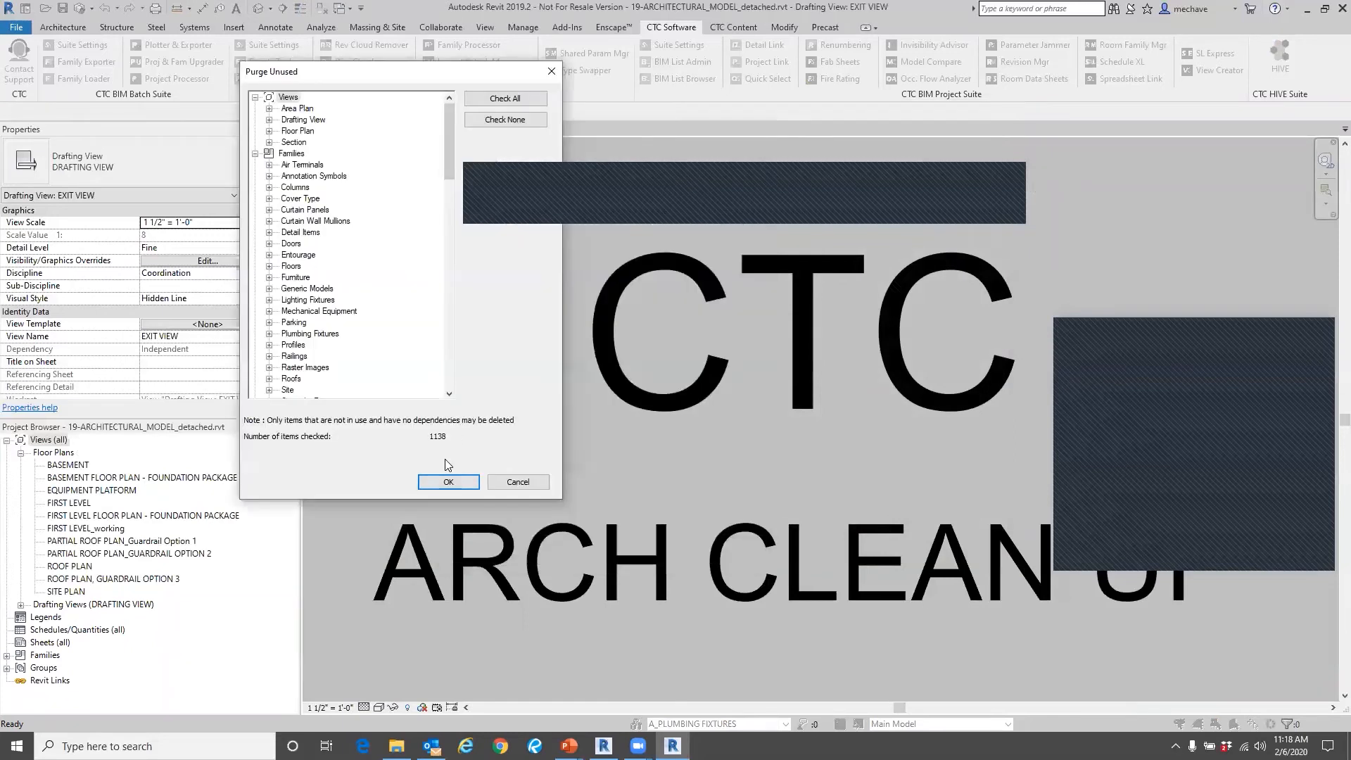
pyautogui.click(447, 483)
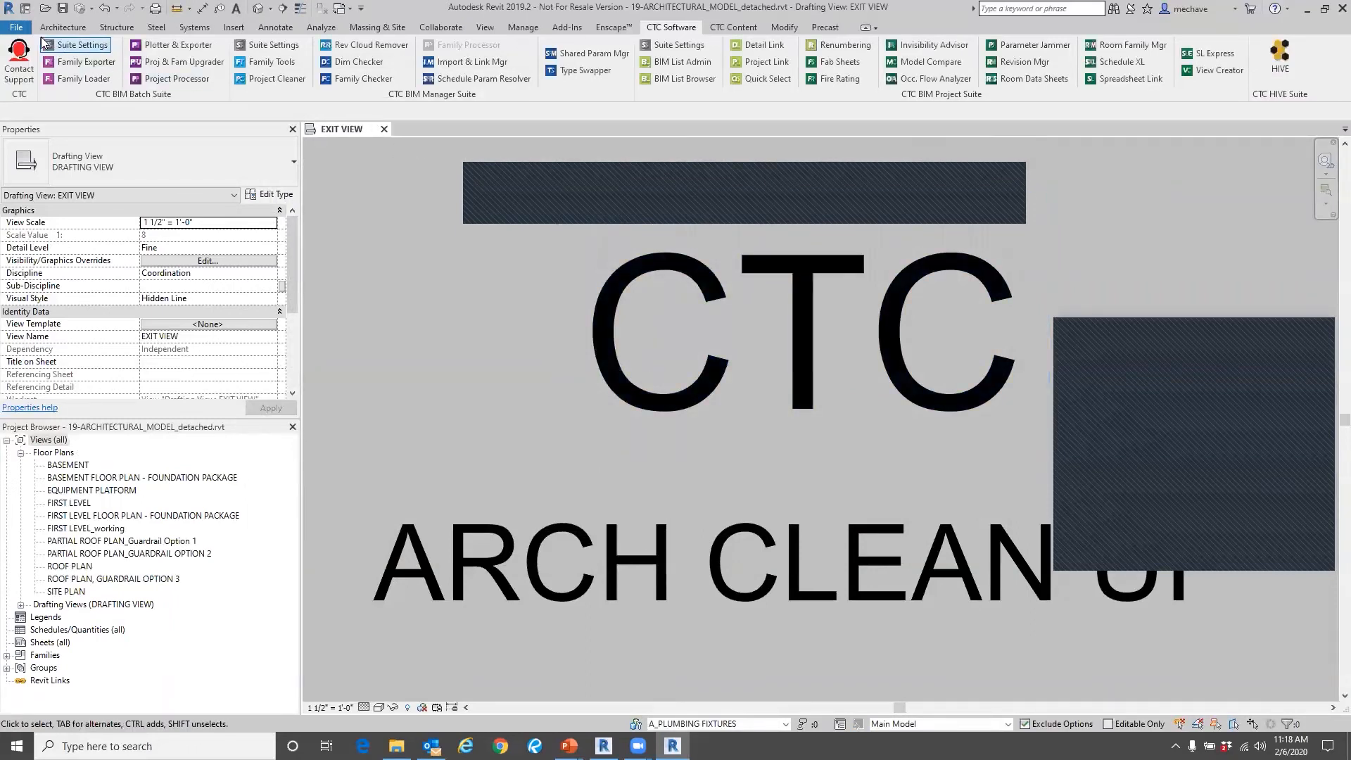
# Save the cleaned project as a new file named 19-ARCHITECTURAL_MODEL_detached Web.rvt in the ARCH MODEL folder.
pyautogui.click(20, 28)
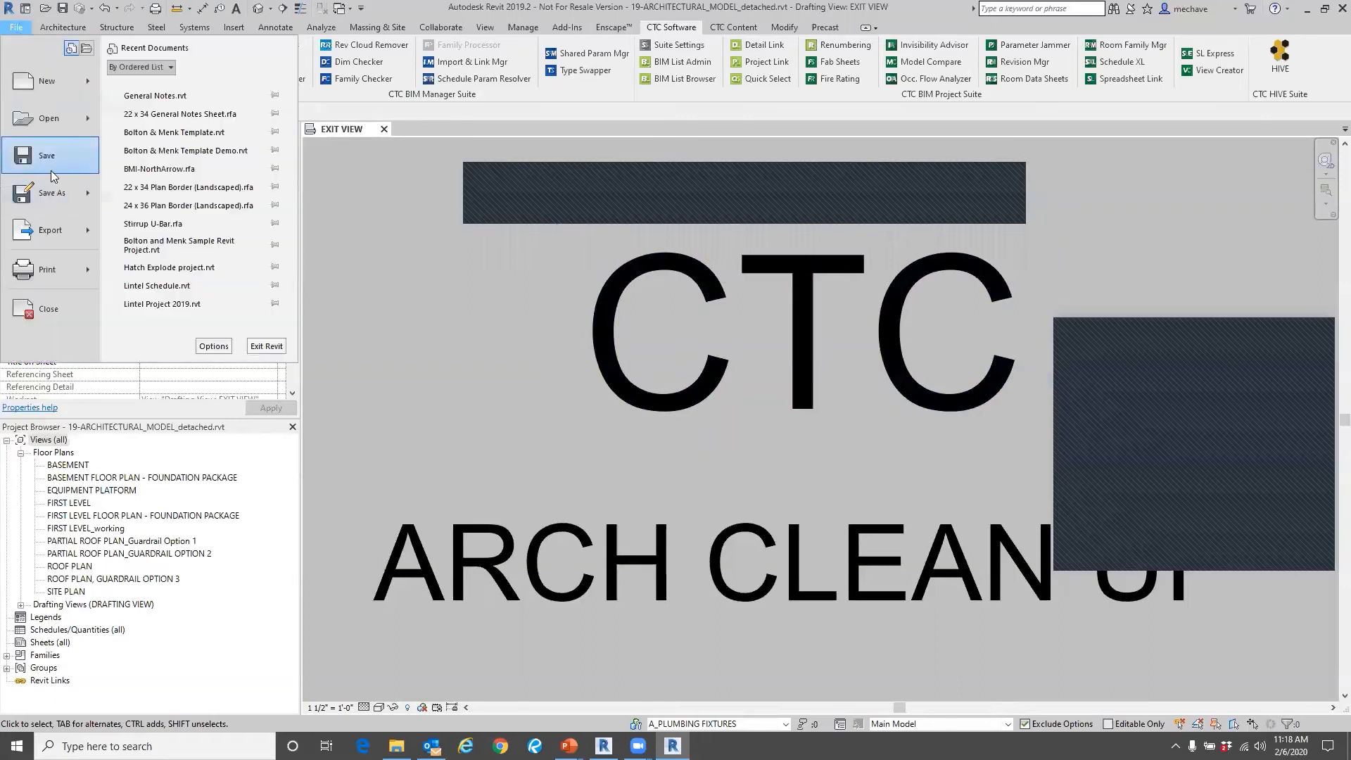
pyautogui.moveTo(56, 192)
pyautogui.click(205, 146)
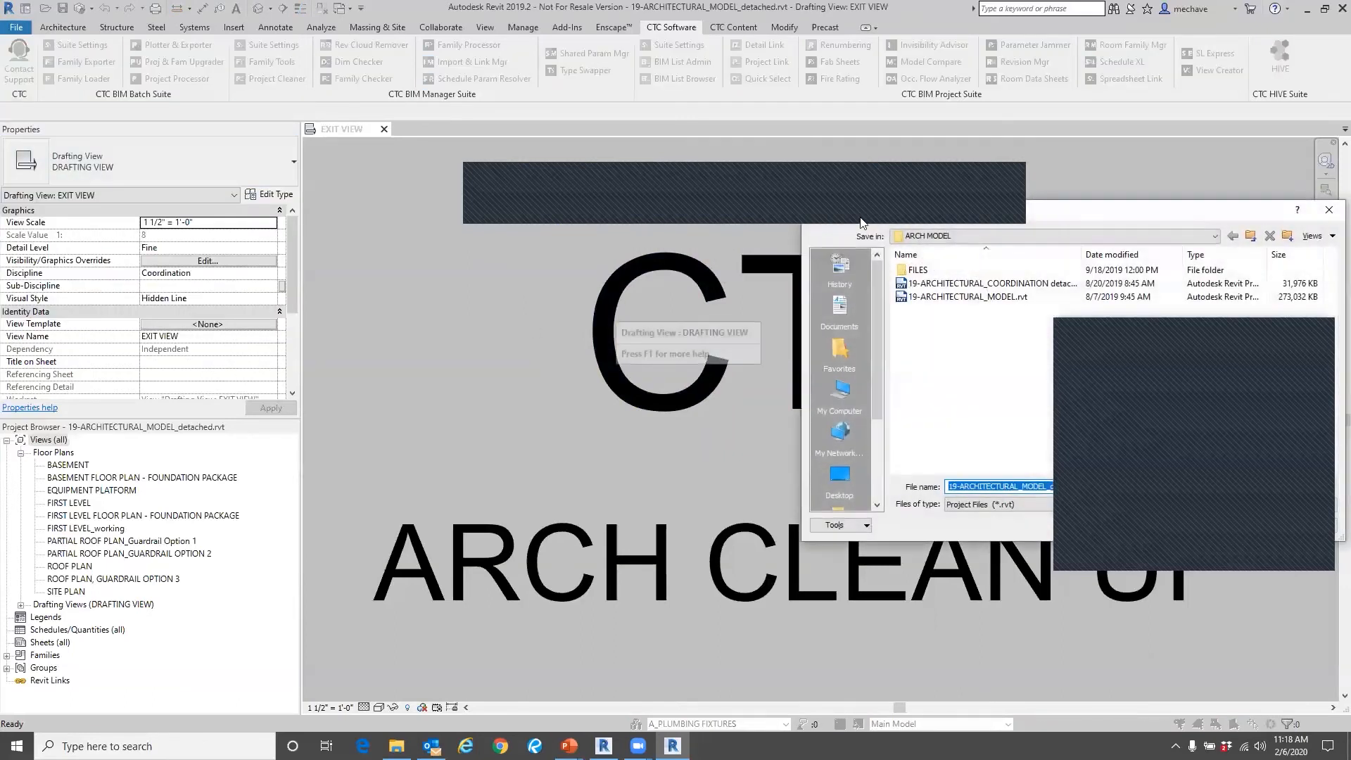
pyautogui.moveTo(908, 207); pyautogui.dragTo(358, 157)
pyautogui.click(534, 437)
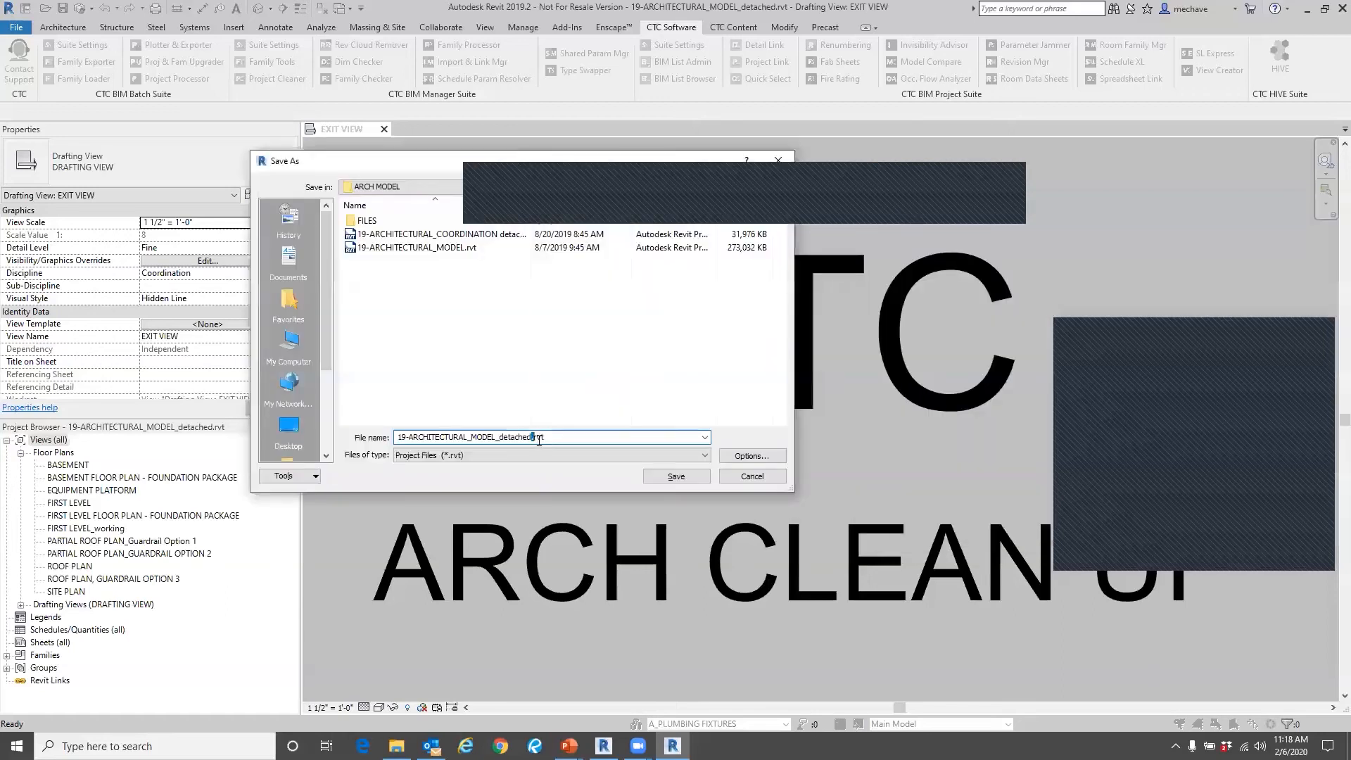
pyautogui.write('Web')
pyautogui.click(687, 478)
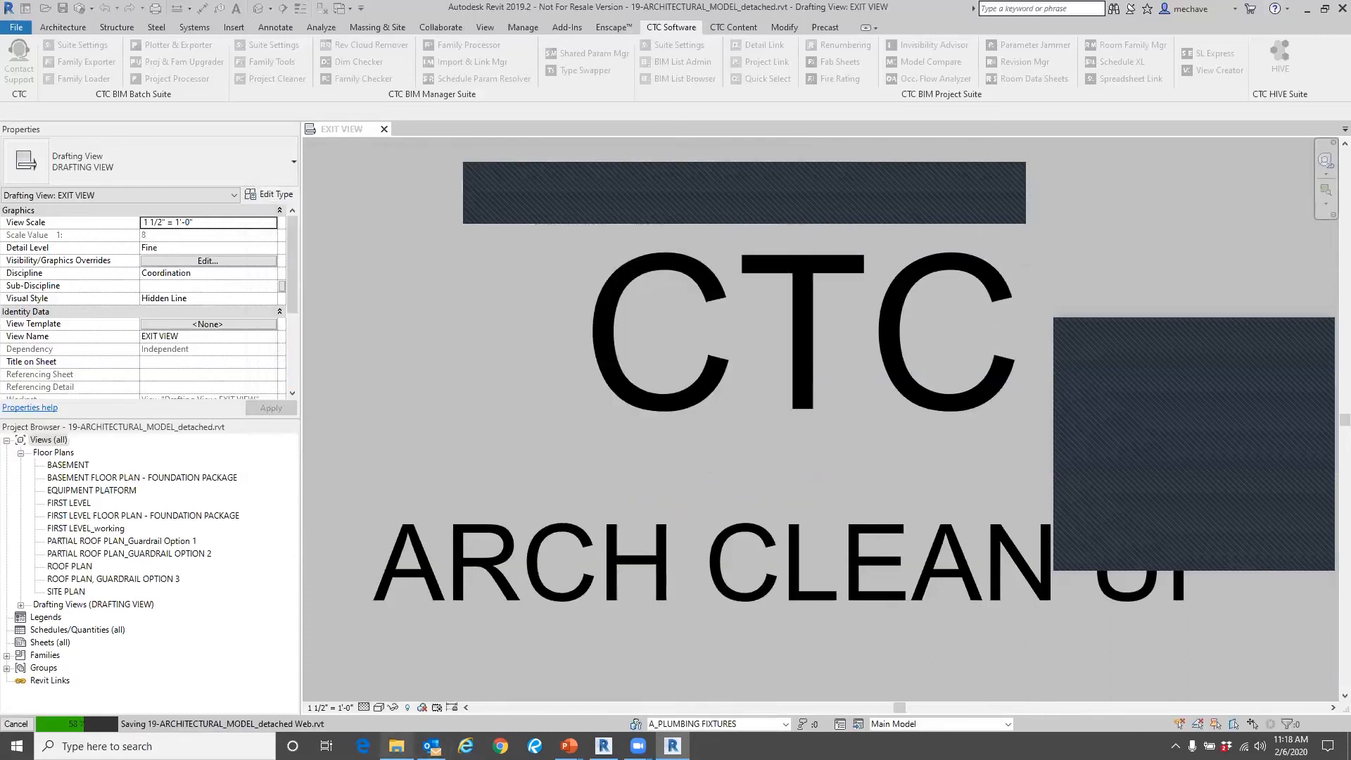
# Switch to File Explorer and compare the size of 19-ARCHITECTURAL_MODEL_detached Web.rvt with that of 19-ARCHITECTURAL_MODEL.rvt in the ARCH MODEL folder.
pyautogui.click(396, 746)
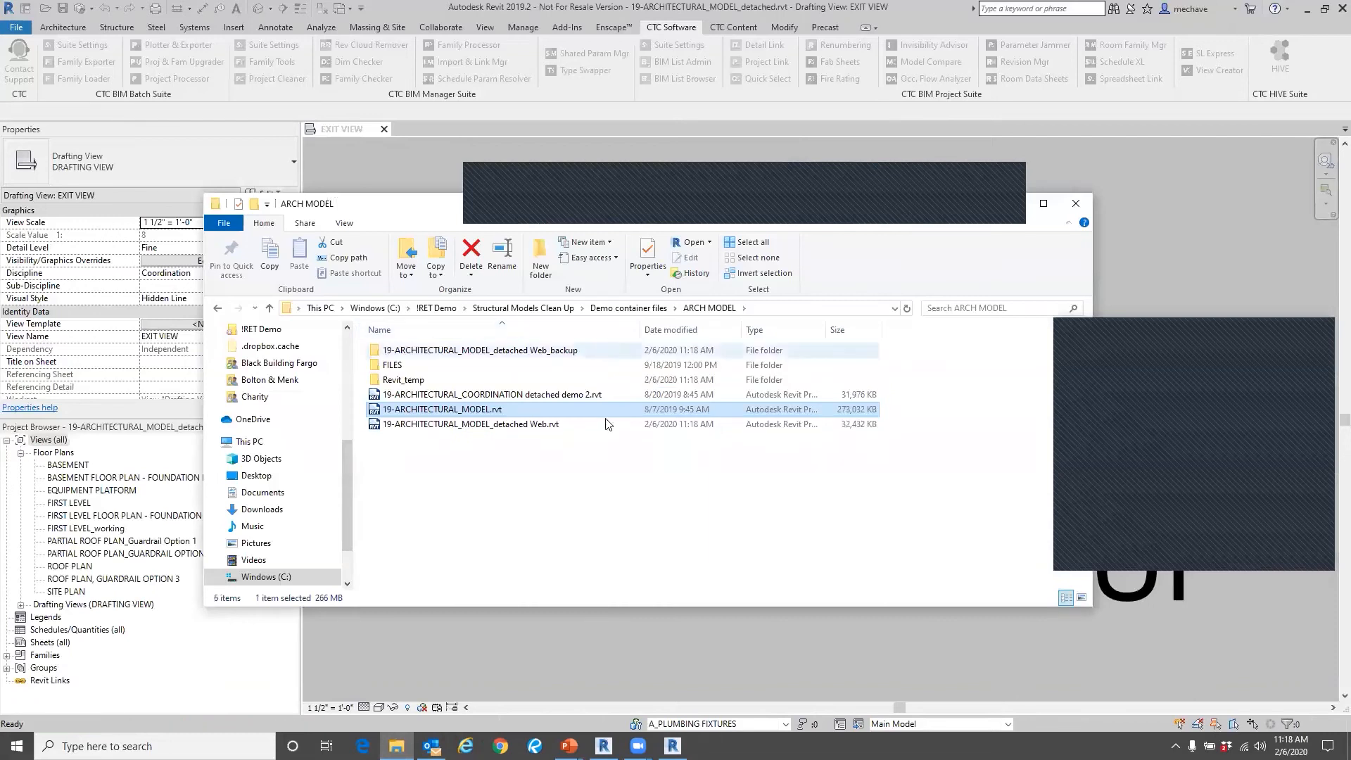
pyautogui.click(846, 424)
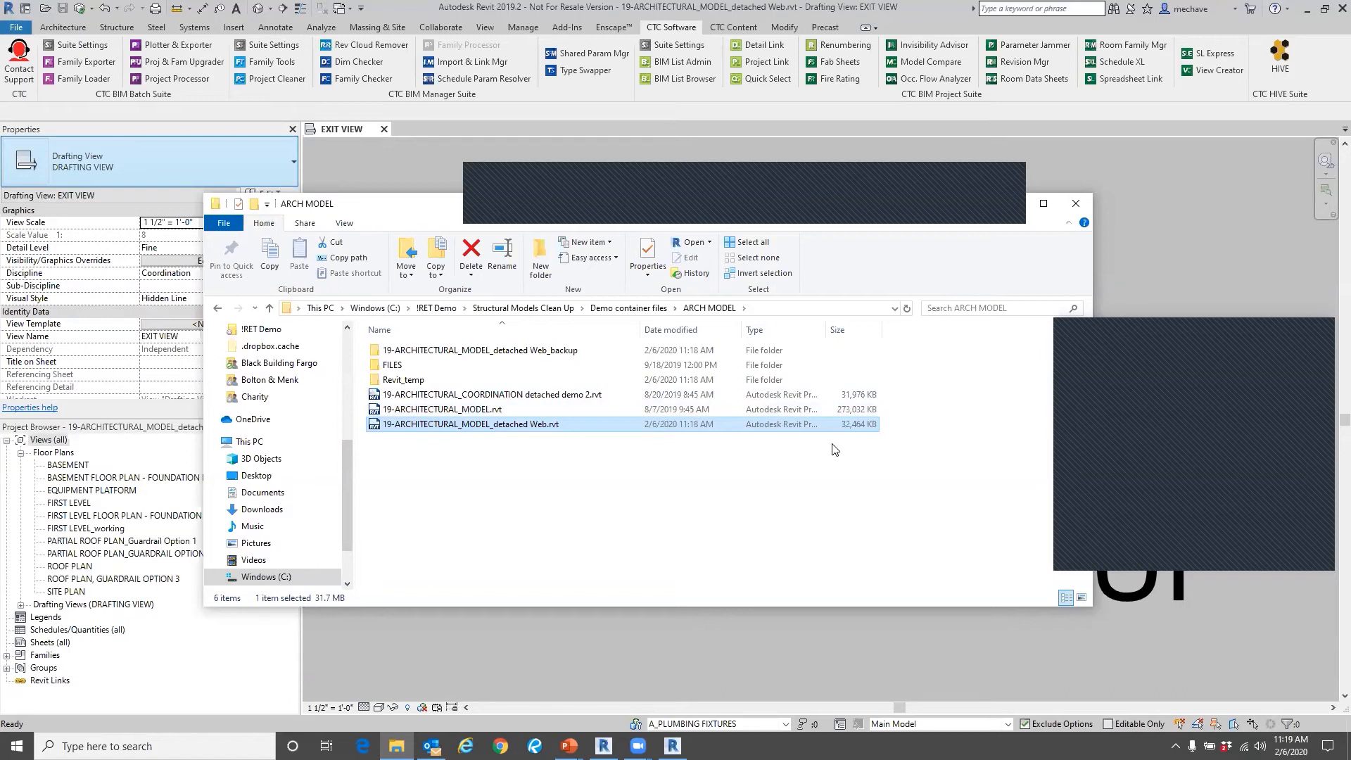
pyautogui.click(1011, 204)
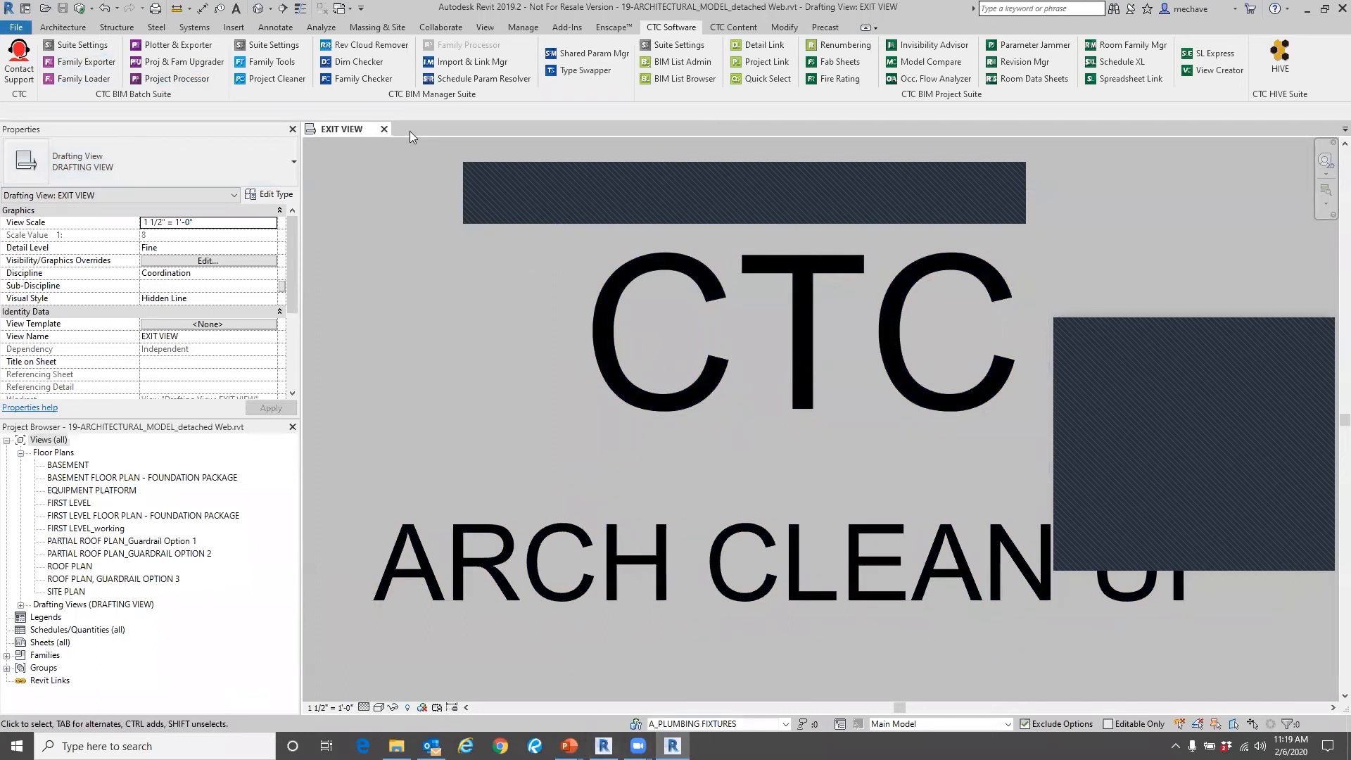
# Switch to the CTC Office Building project, return to the PowerPoint slide show and advance to the Questions slide.
pyautogui.click(603, 746)
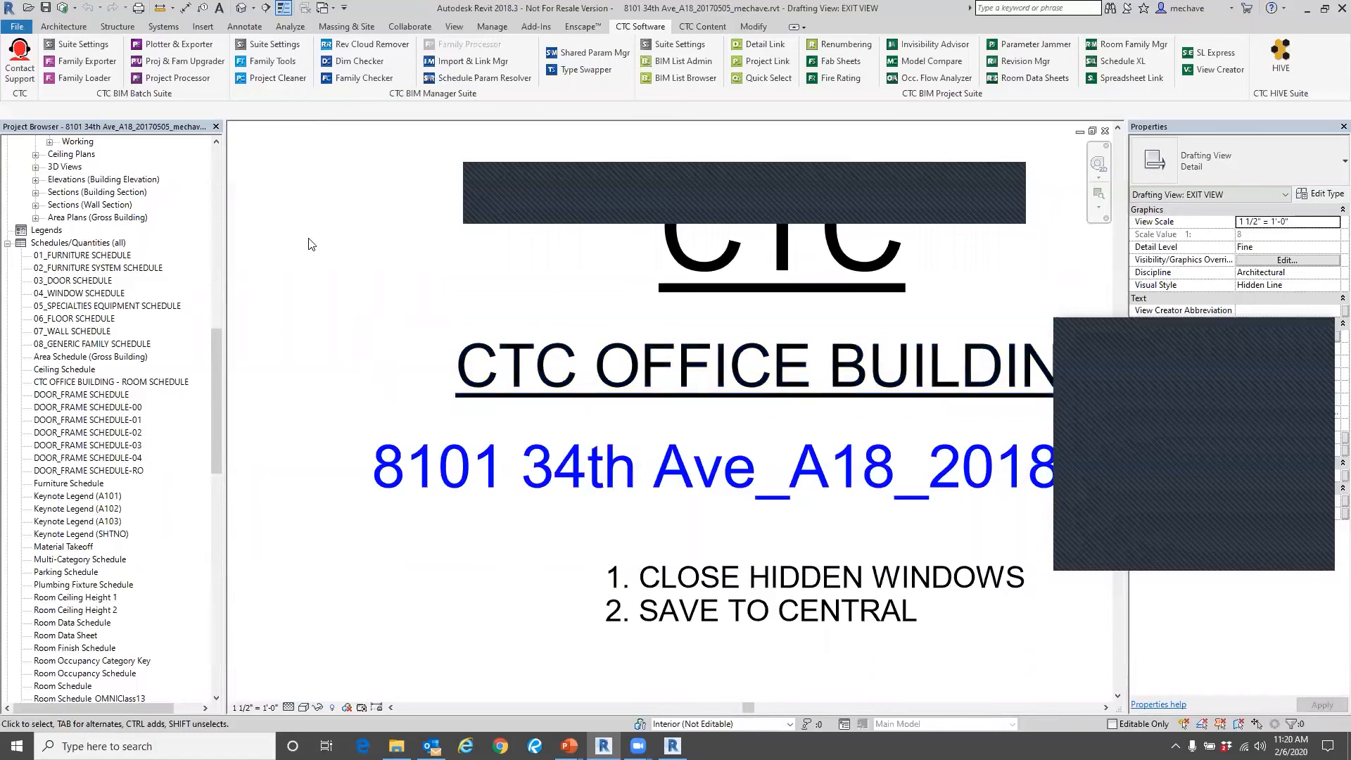
pyautogui.moveTo(958, 238); pyautogui.dragTo(858, 246, button='middle')
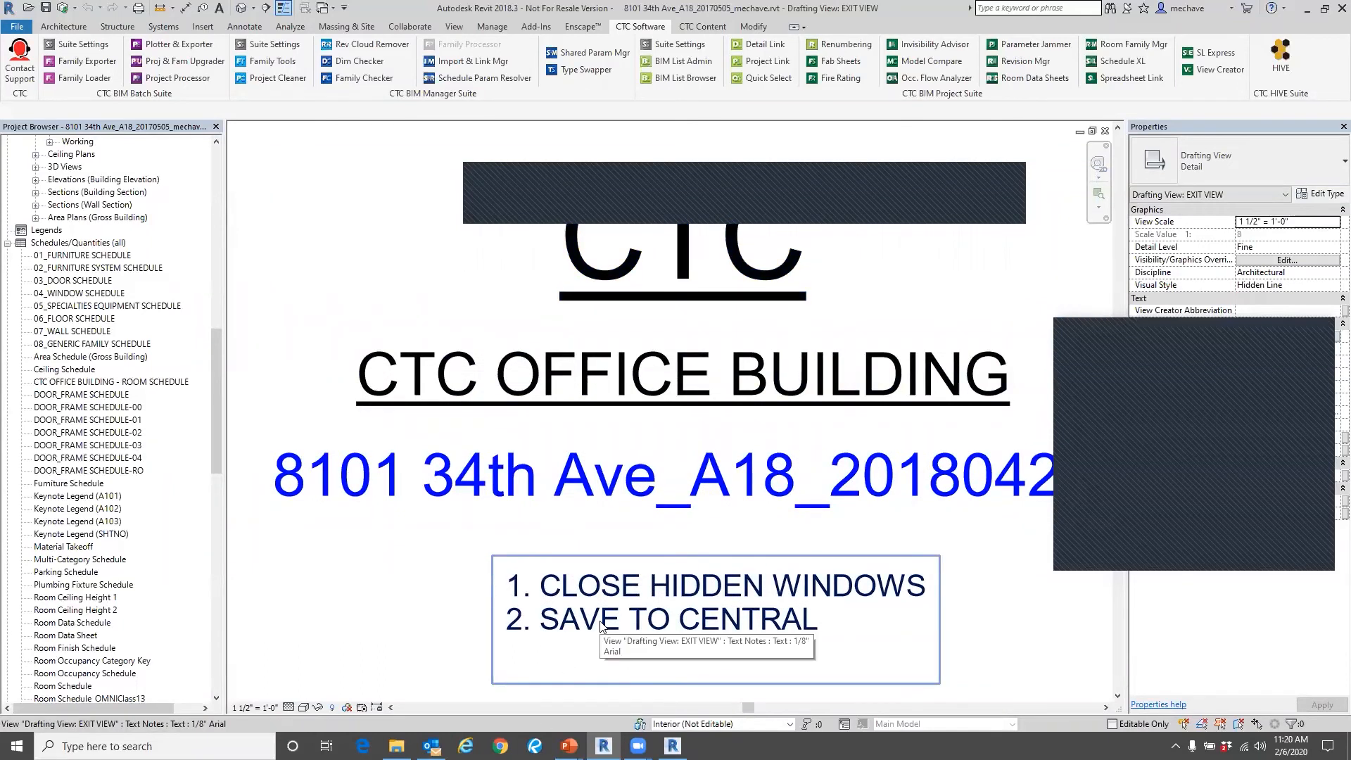
pyautogui.moveTo(569, 746)
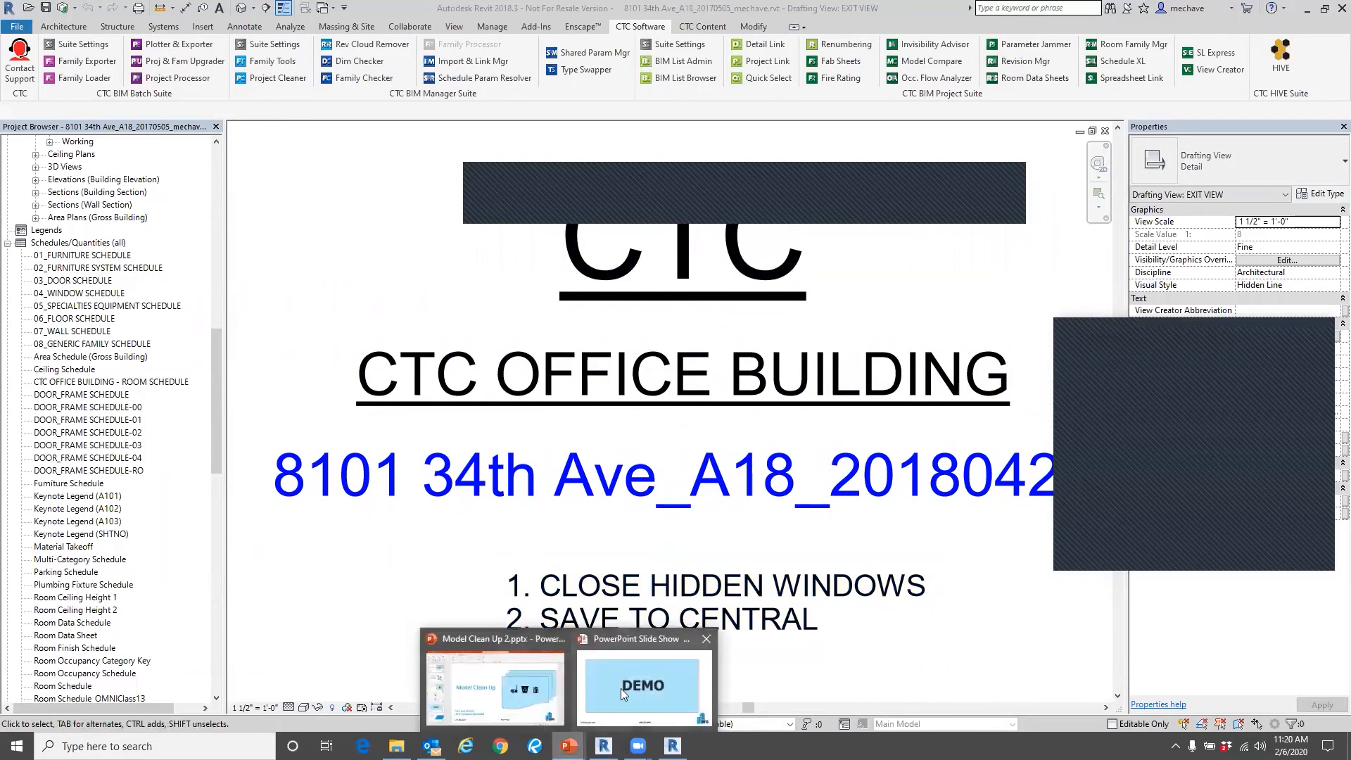
pyautogui.click(655, 672)
pyautogui.click(725, 418)
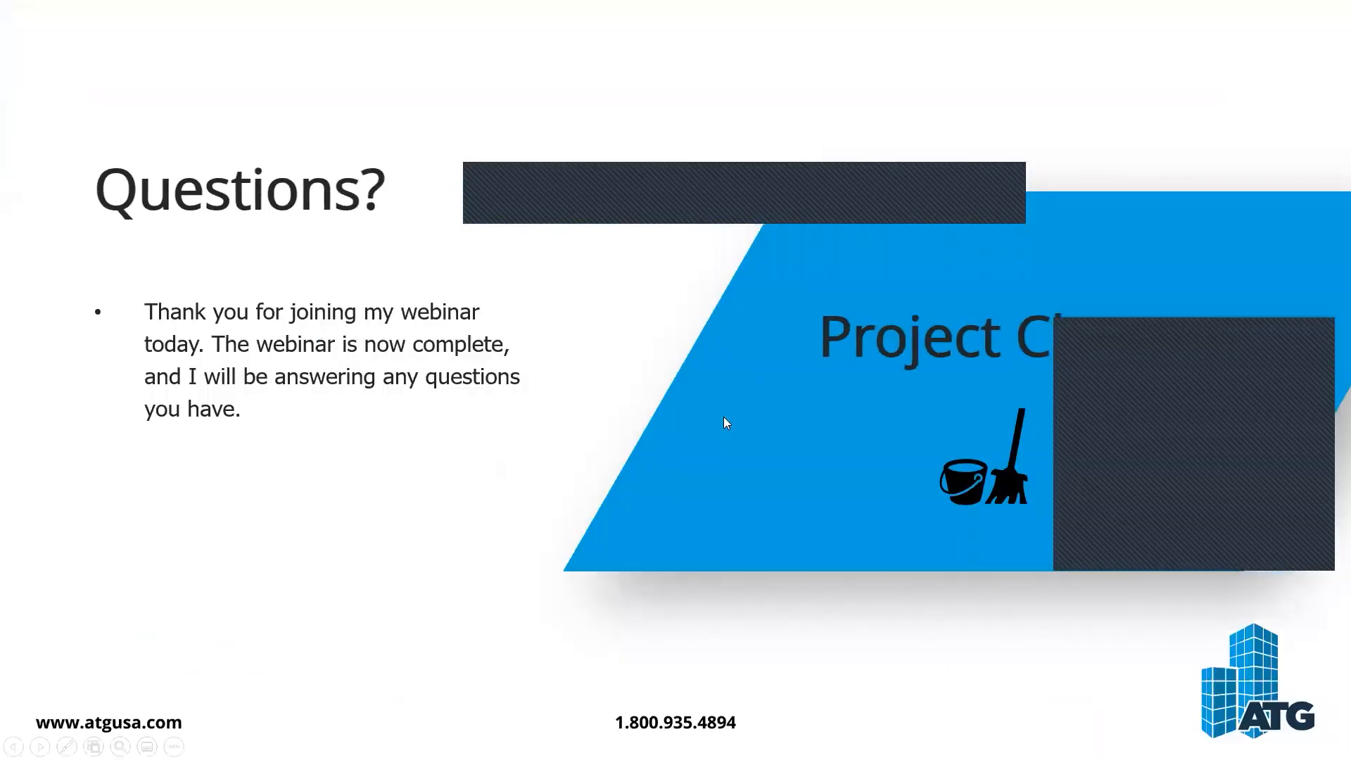
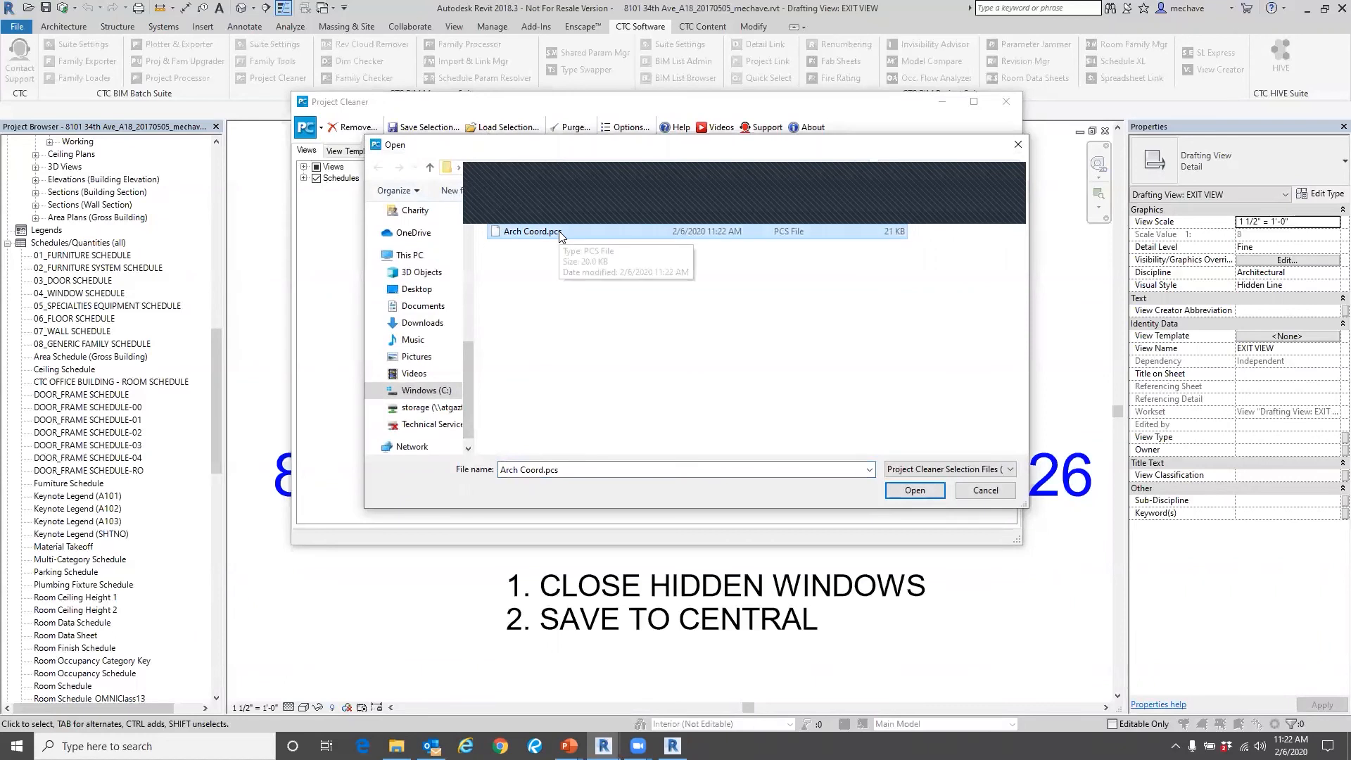
# Cancel loading the Arch Coord.pcs selection file and close Project Cleaner.
pyautogui.click(984, 490)
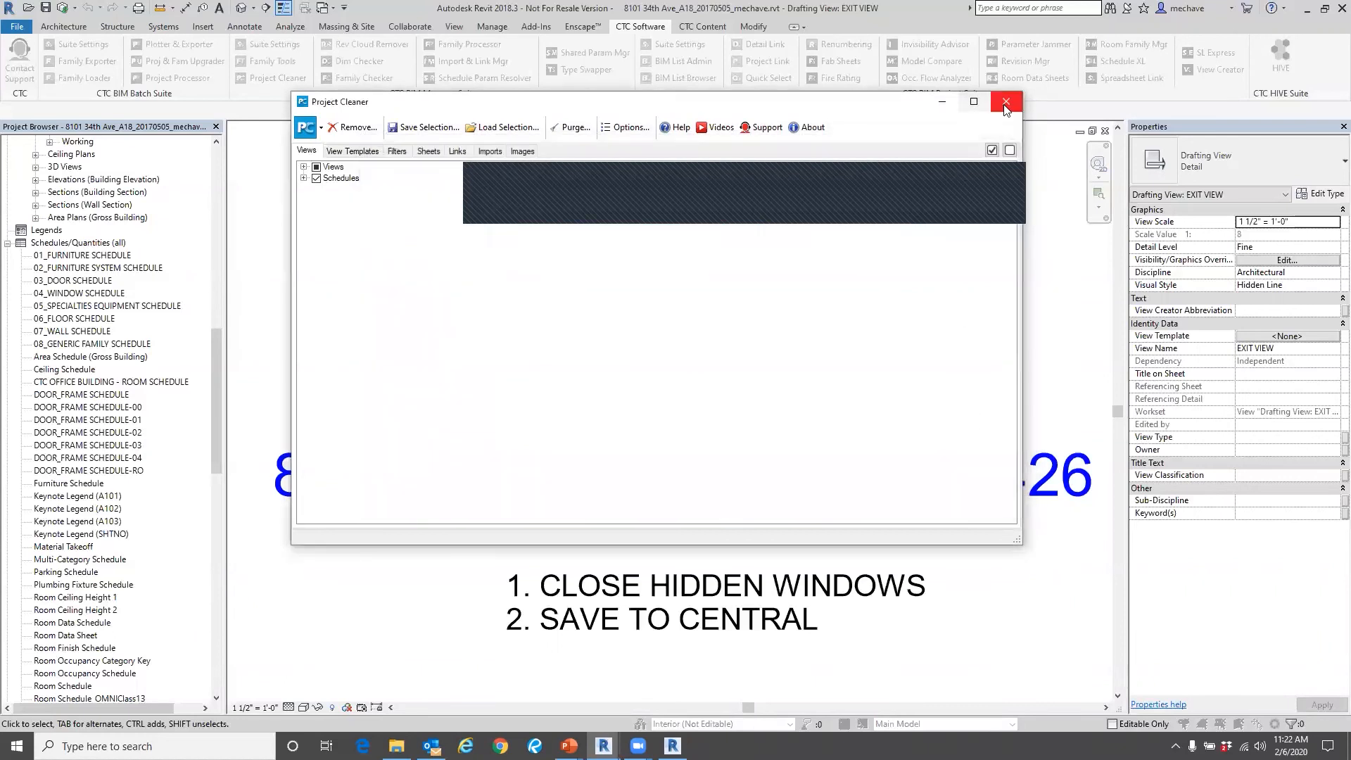
pyautogui.click(1005, 104)
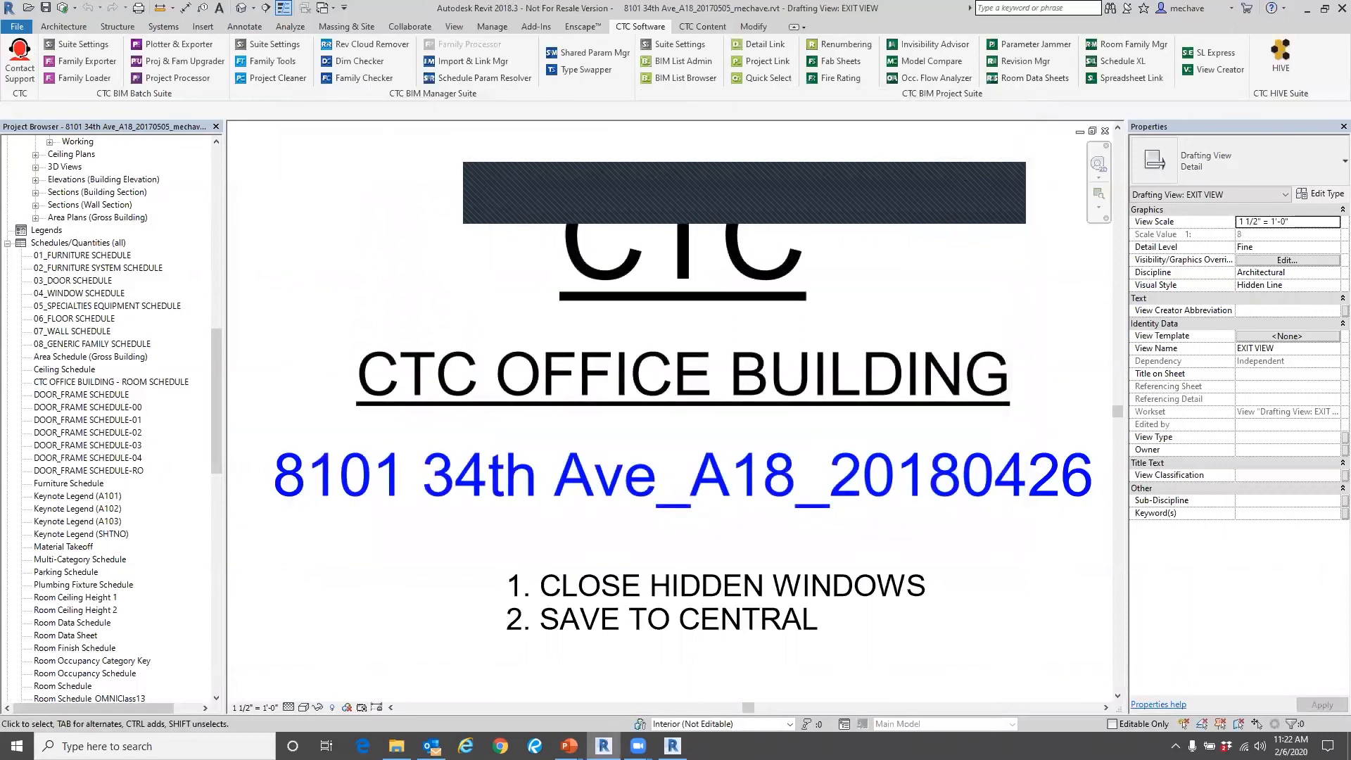
pyautogui.moveTo(636, 731)
pyautogui.click(584, 711)
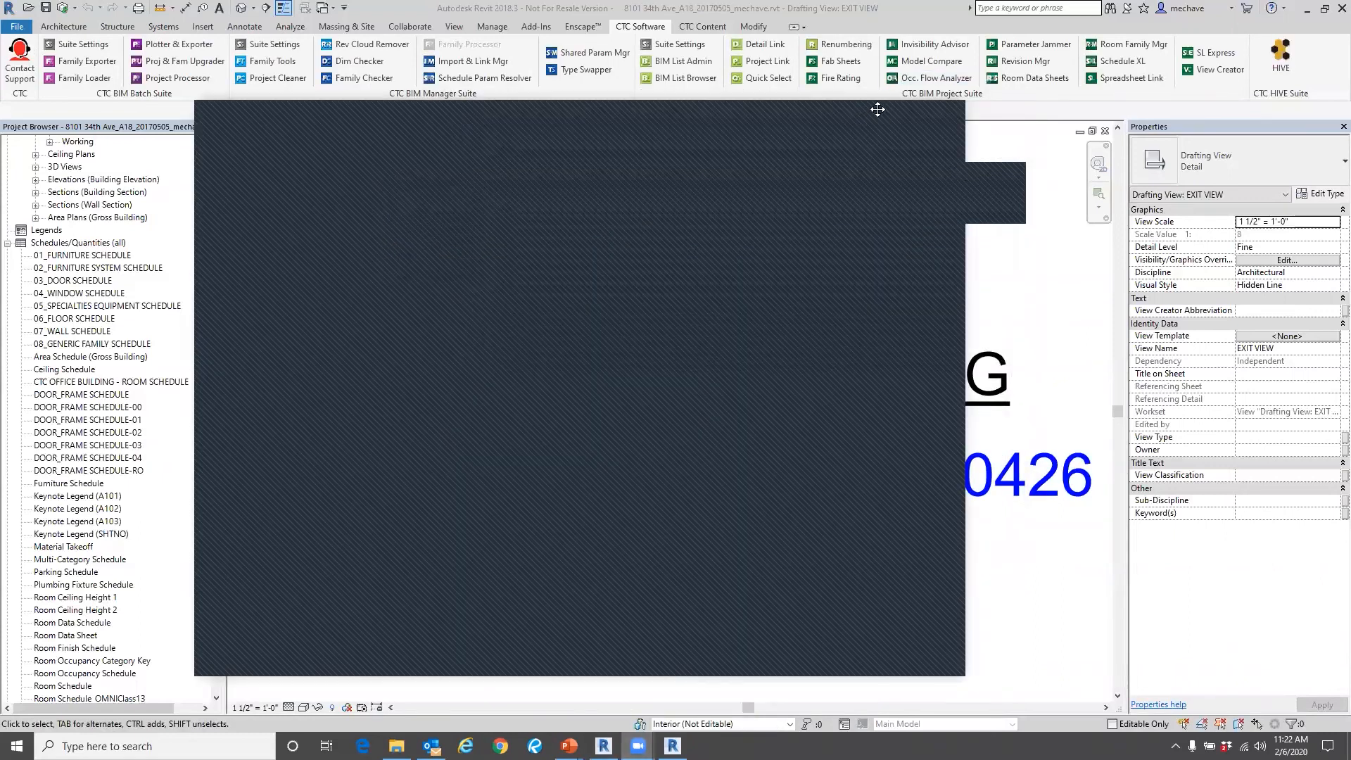
pyautogui.click(878, 110)
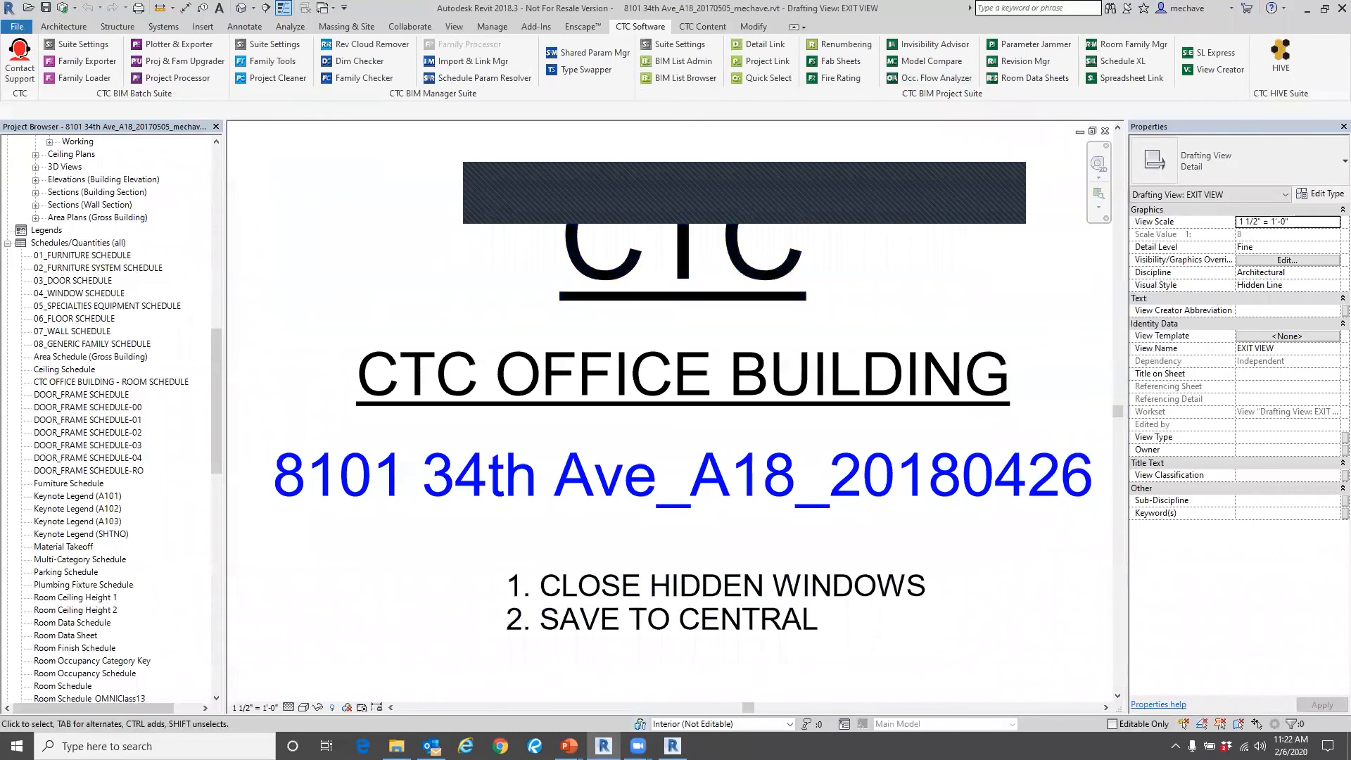
# Switch to the PowerPoint slide show and bring the Questions slide back up.
pyautogui.moveTo(568, 748)
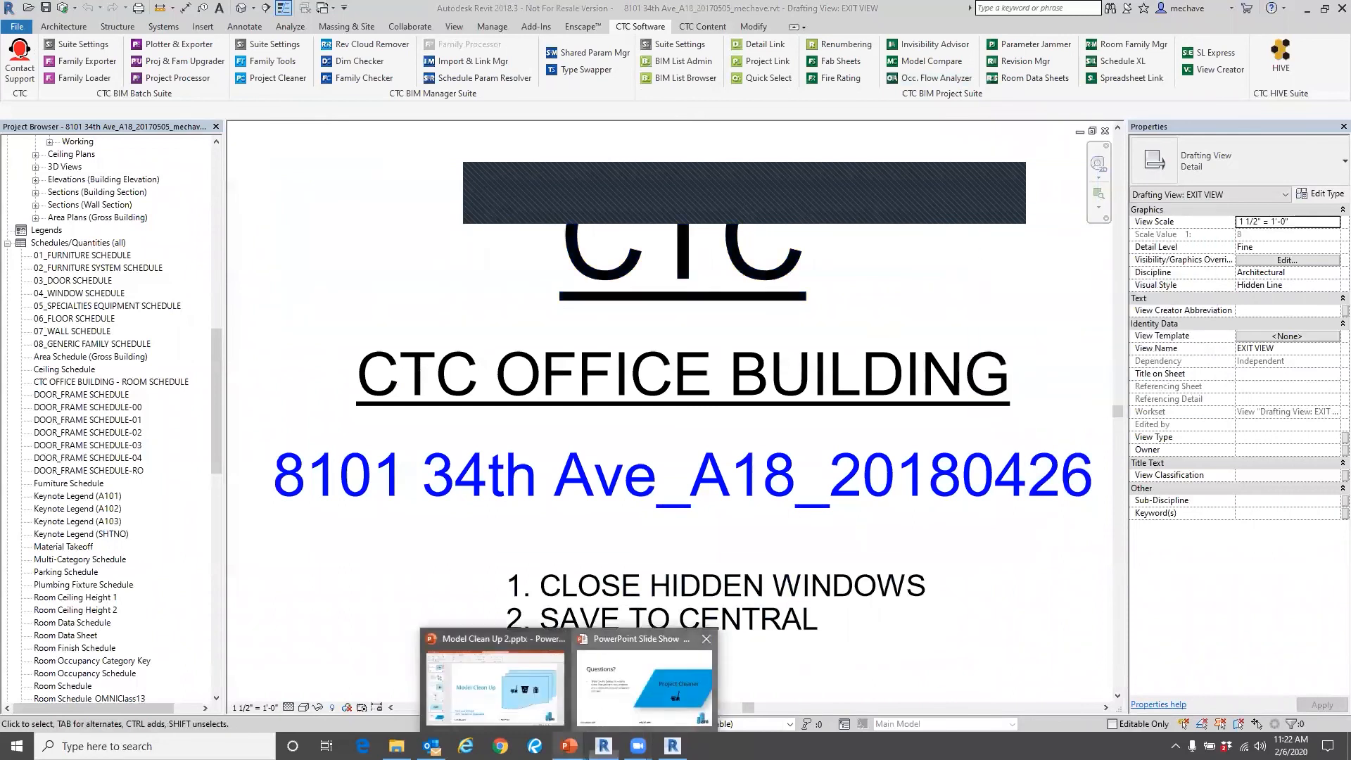
pyautogui.click(603, 713)
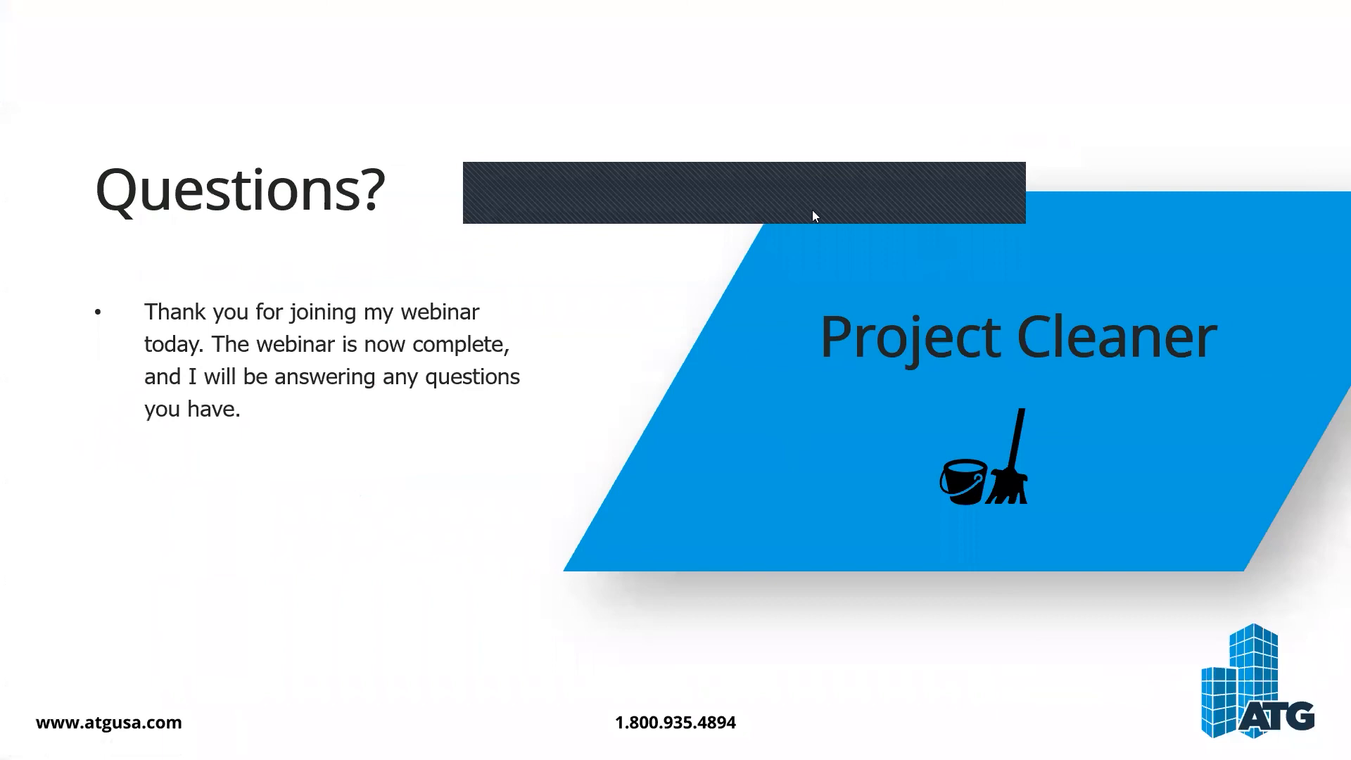
pyautogui.click(1008, 217)
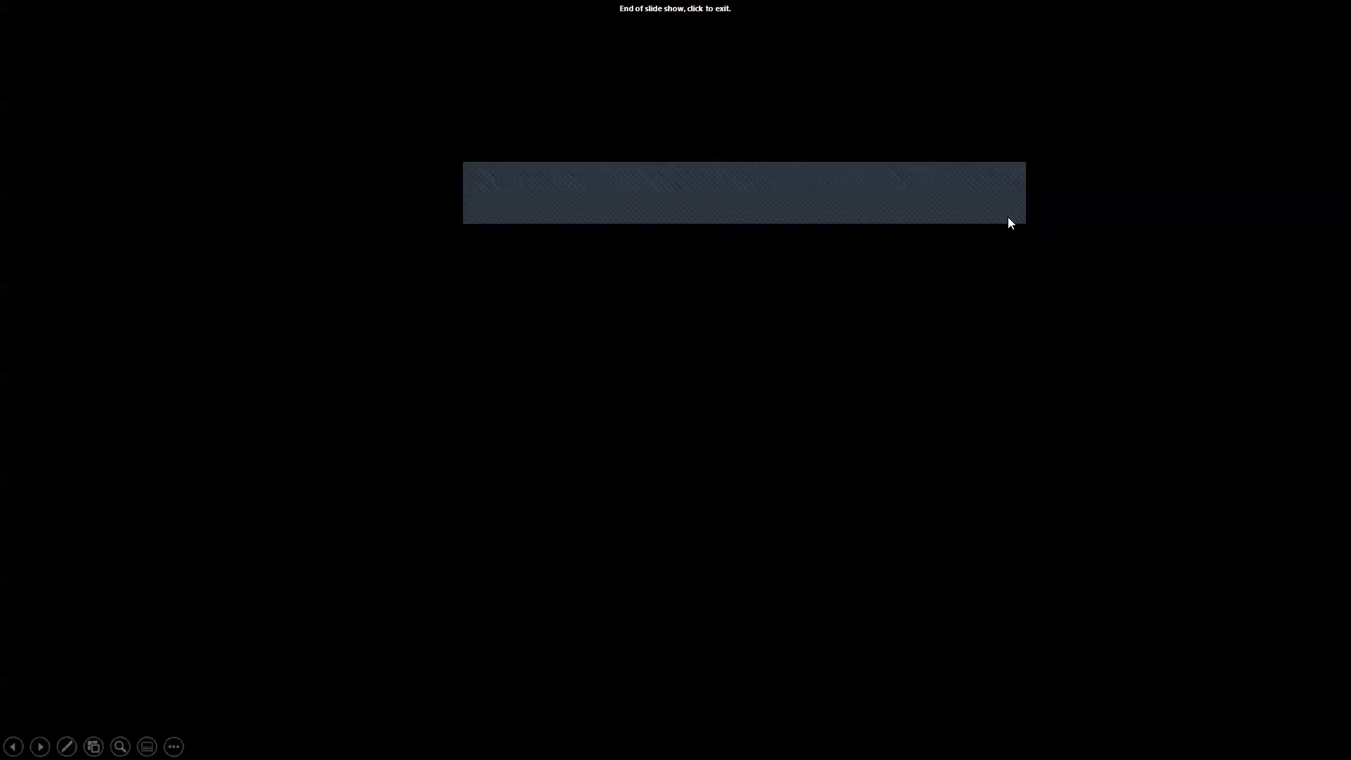
pyautogui.press('Left')
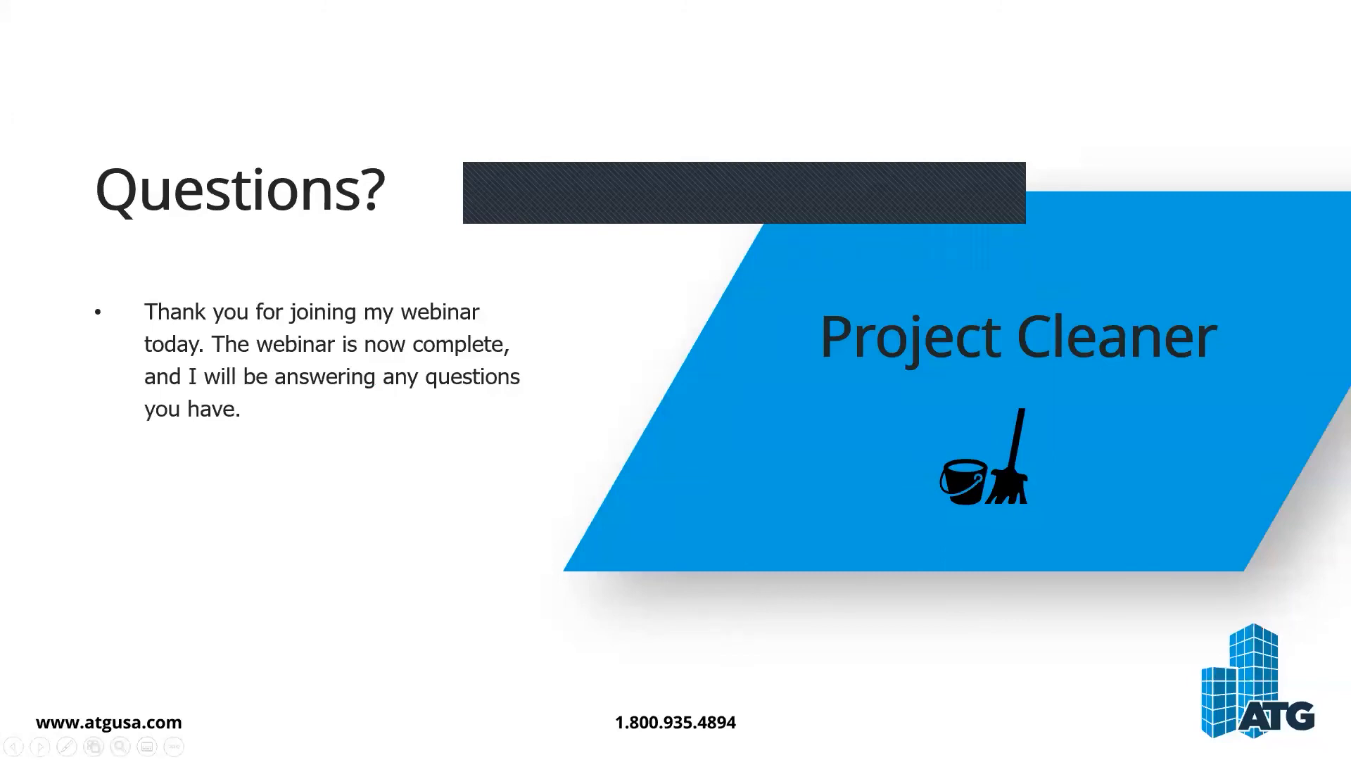
# Switch to the detached architectural model in Revit 2019, then bring up the CTC Office Building project in Revit 2018.
pyautogui.hotkey('alt', 'Tab')
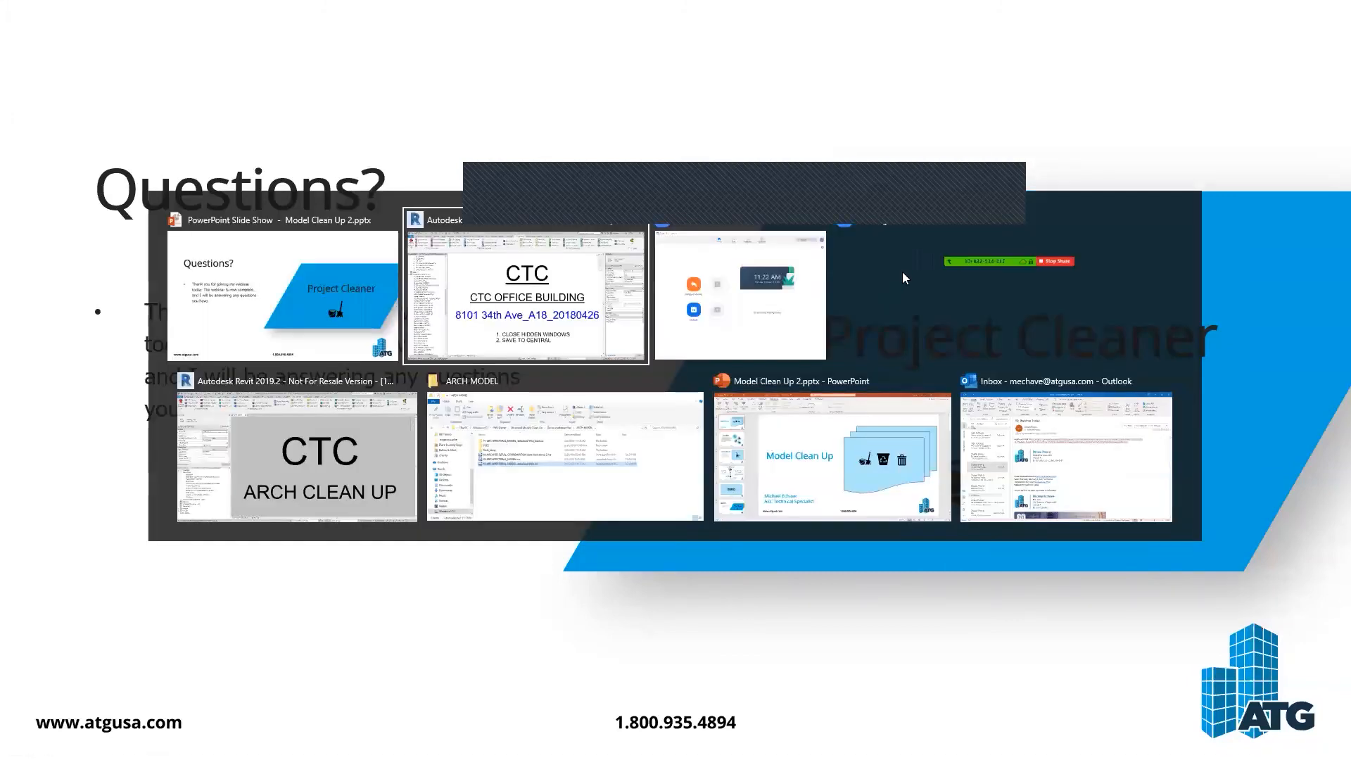
pyautogui.press('Escape')
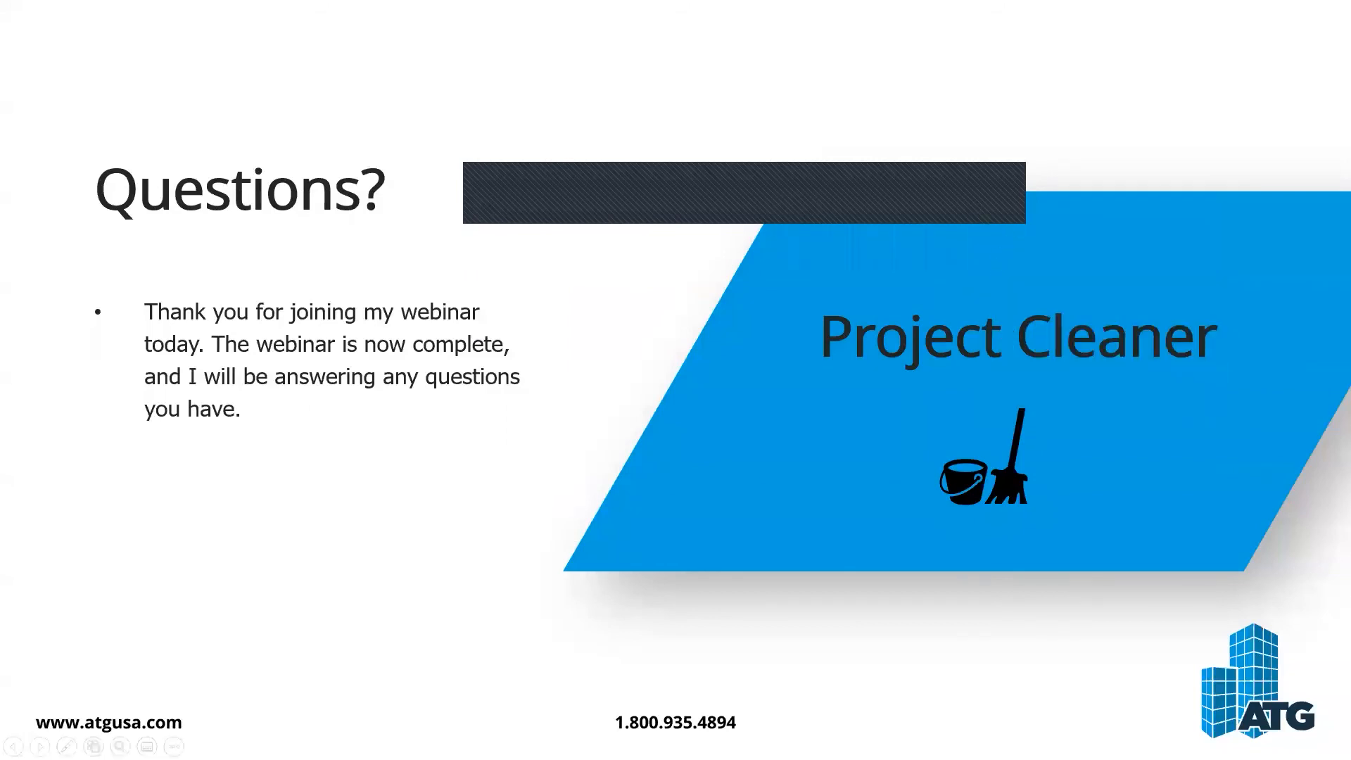
pyautogui.hotkey('alt', 'Tab')
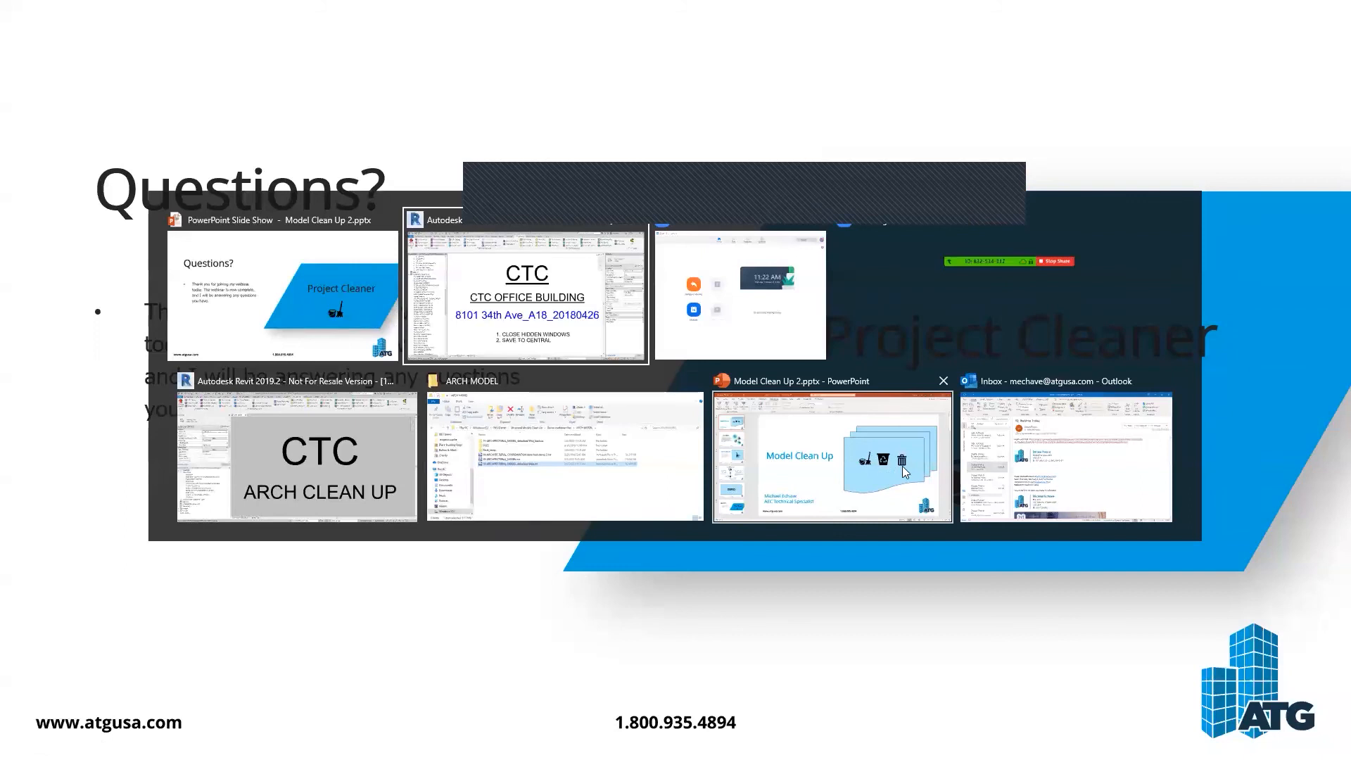
pyautogui.click(359, 426)
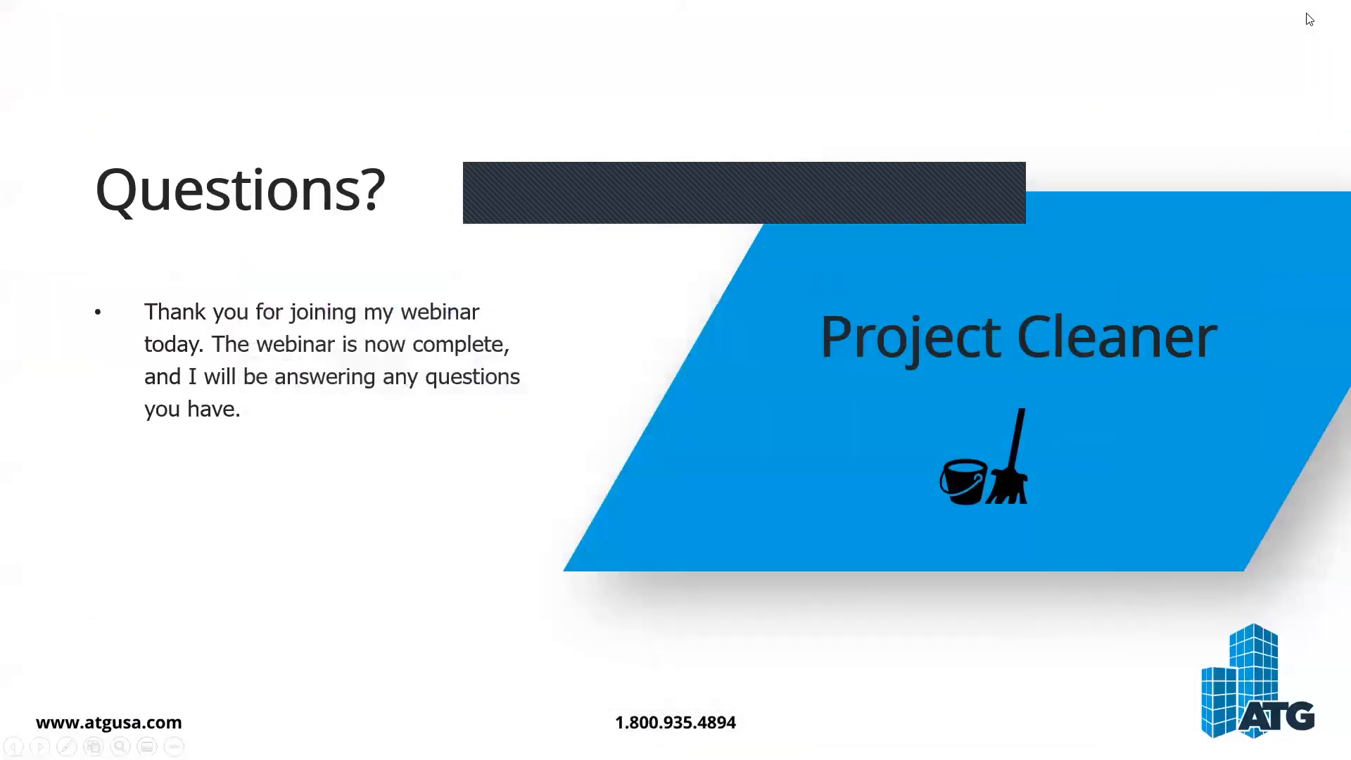
pyautogui.press('Escape')
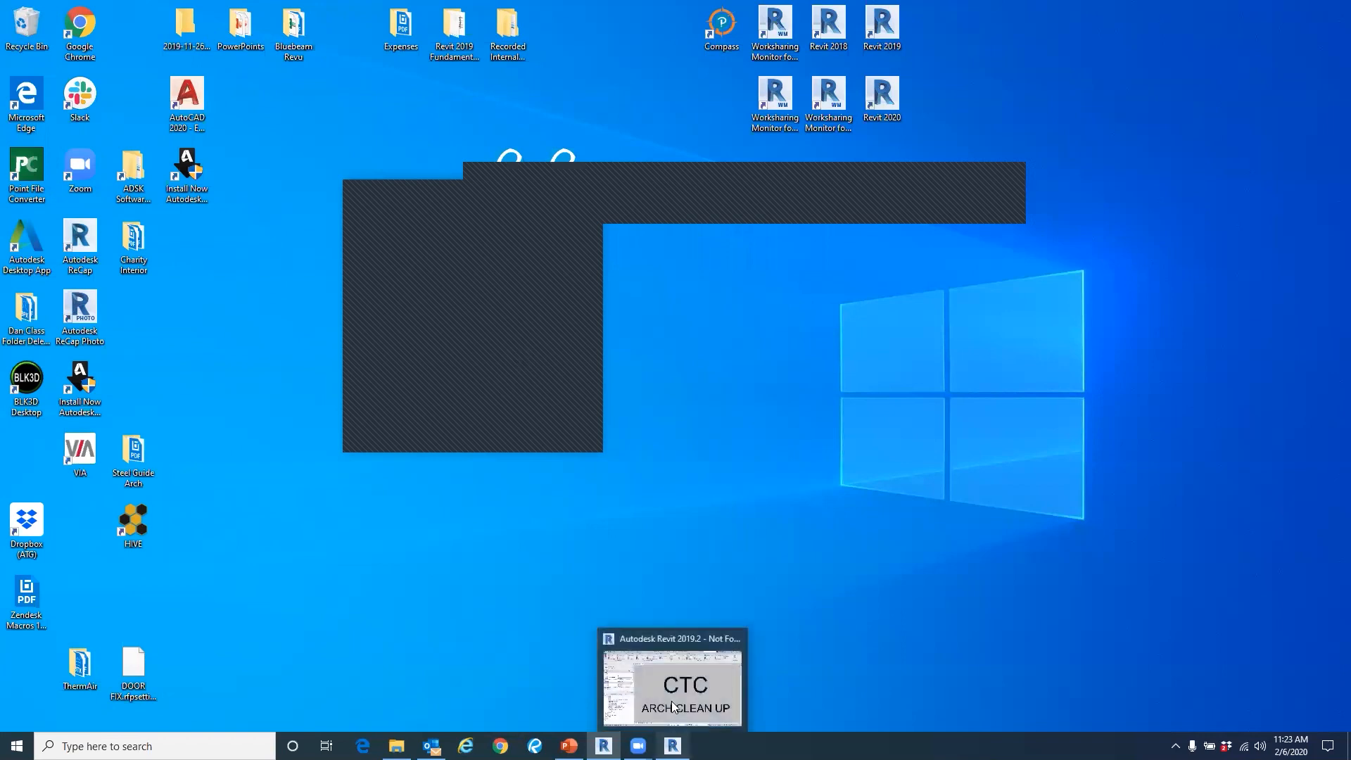
pyautogui.moveTo(603, 746)
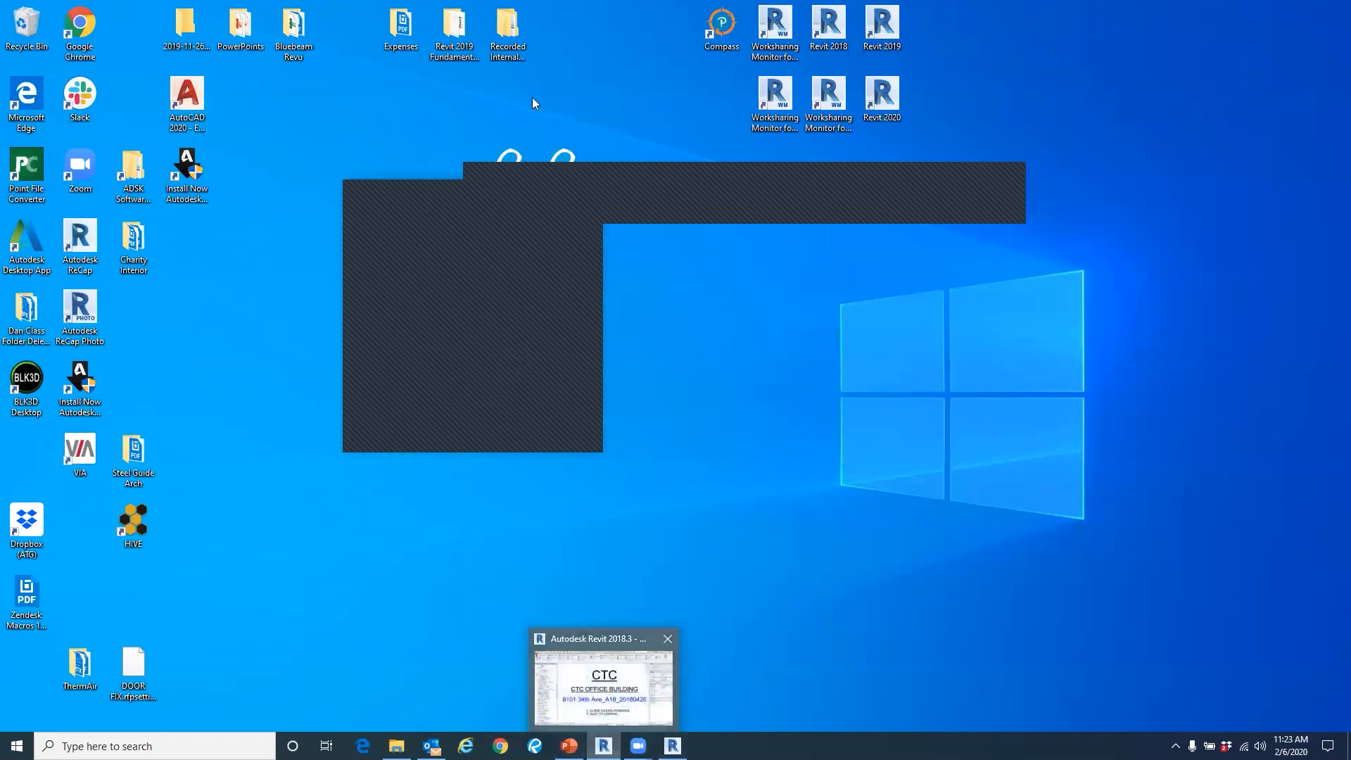
pyautogui.click(604, 694)
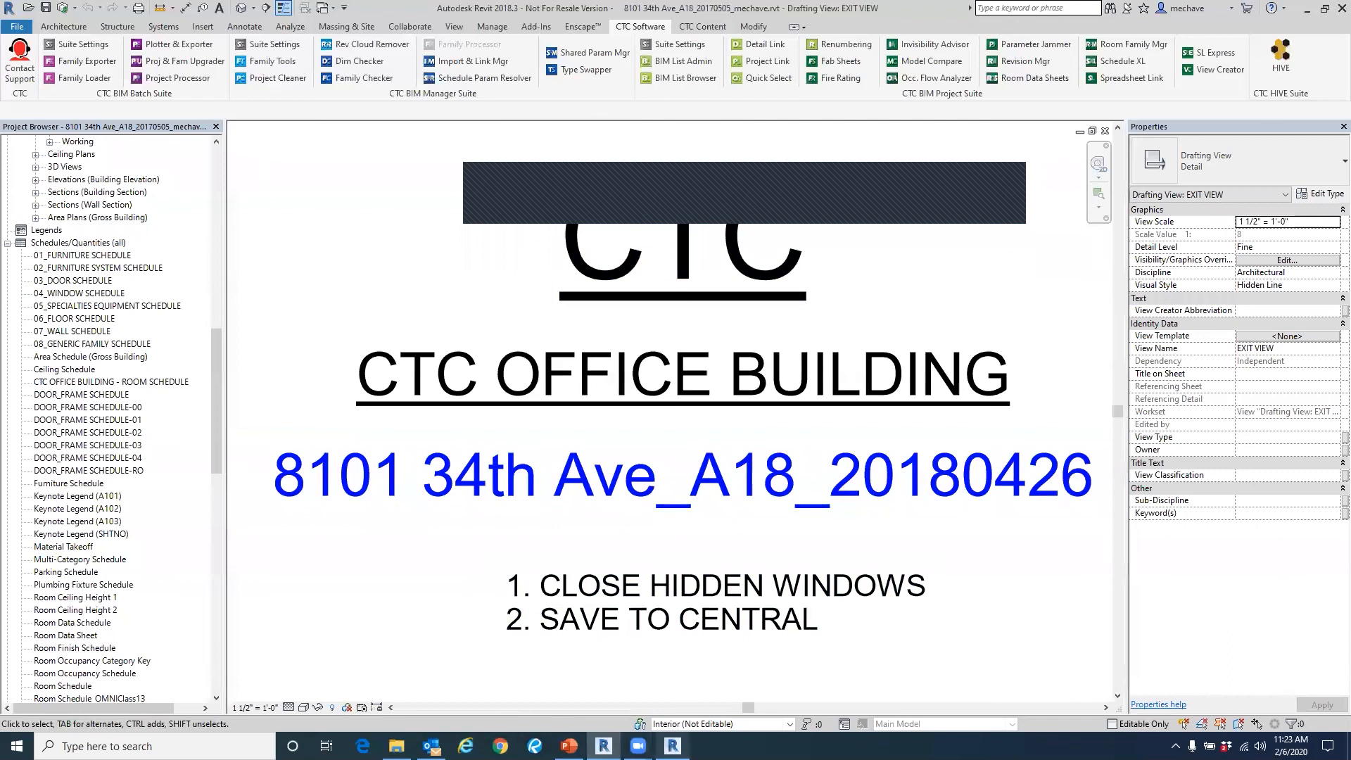
# Open Project Cleaner, expand the views and schedules, and preview the On Sheets or Used/Type view organization option without applying it.
pyautogui.click(263, 78)
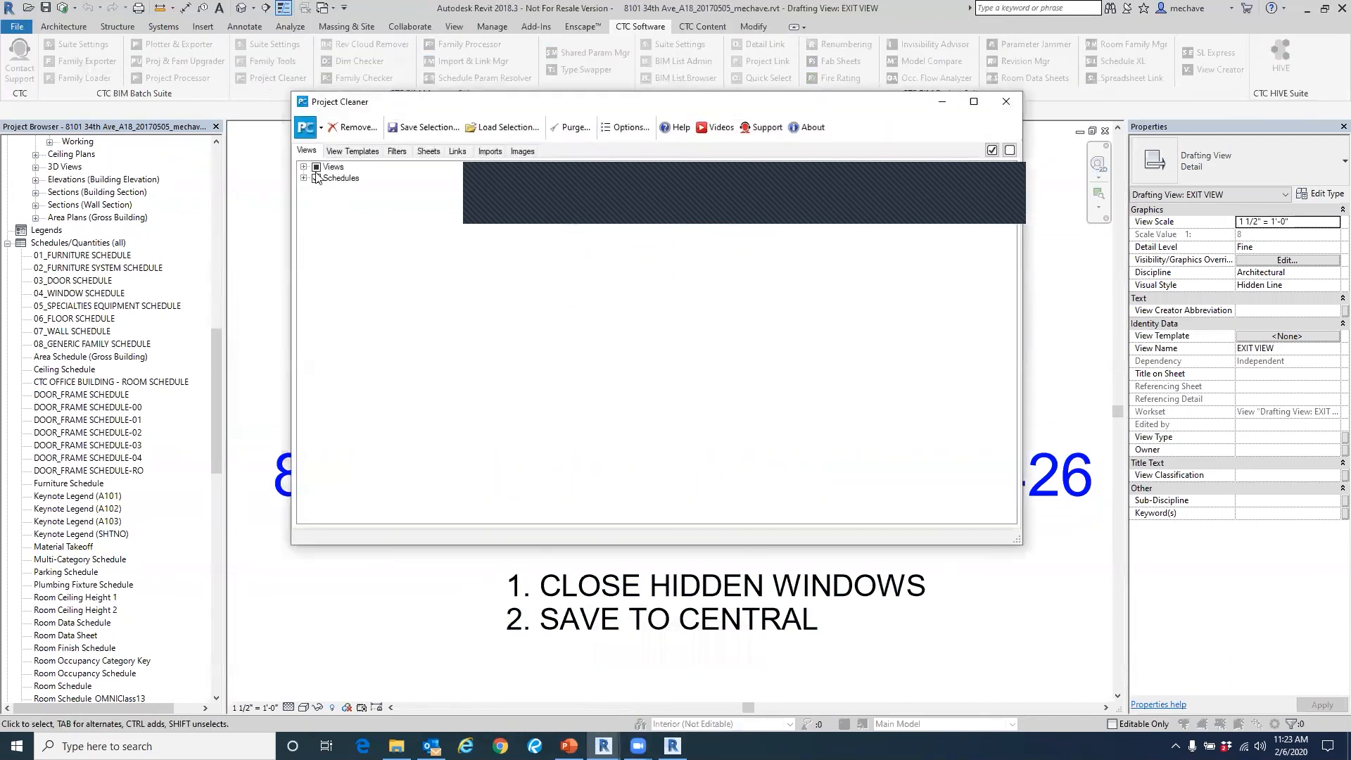
pyautogui.click(304, 280)
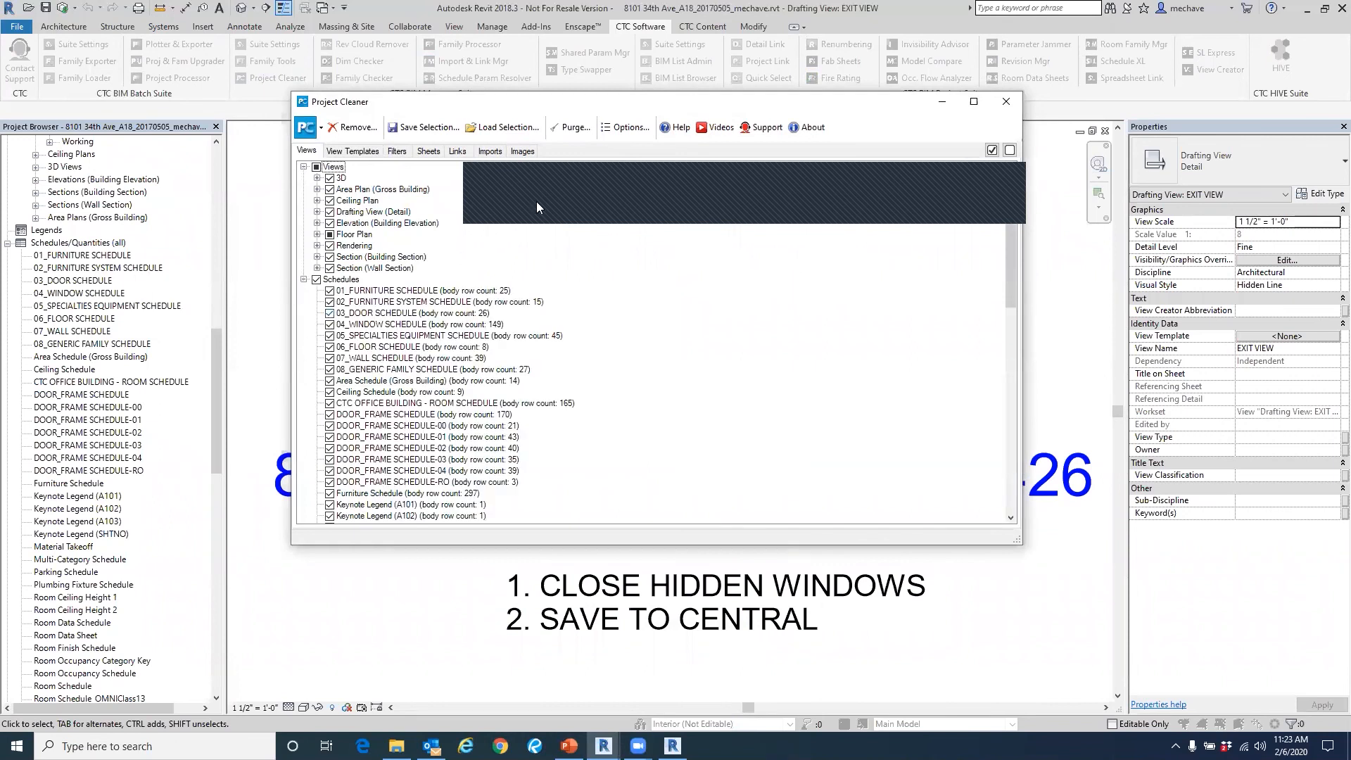
pyautogui.click(620, 128)
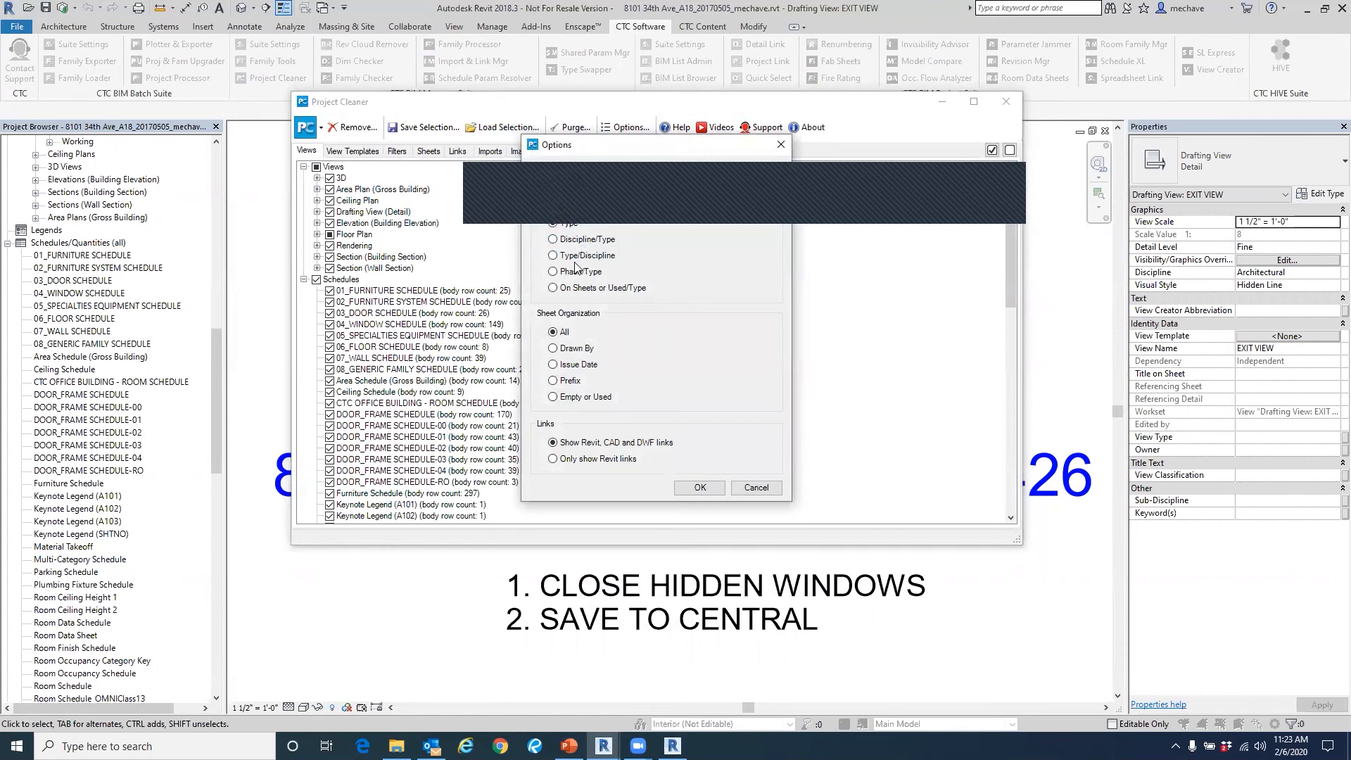
pyautogui.click(553, 288)
pyautogui.moveTo(576, 145); pyautogui.dragTo(477, 112)
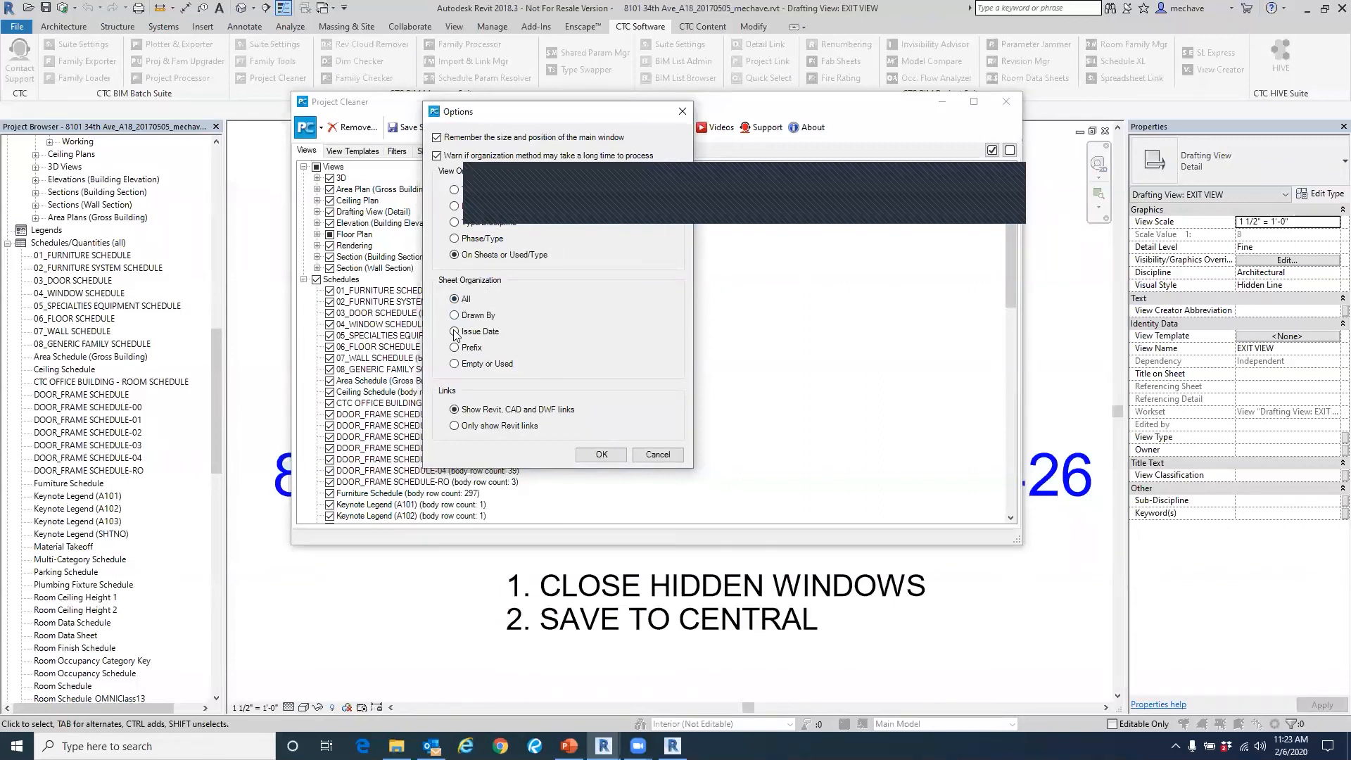
pyautogui.click(656, 454)
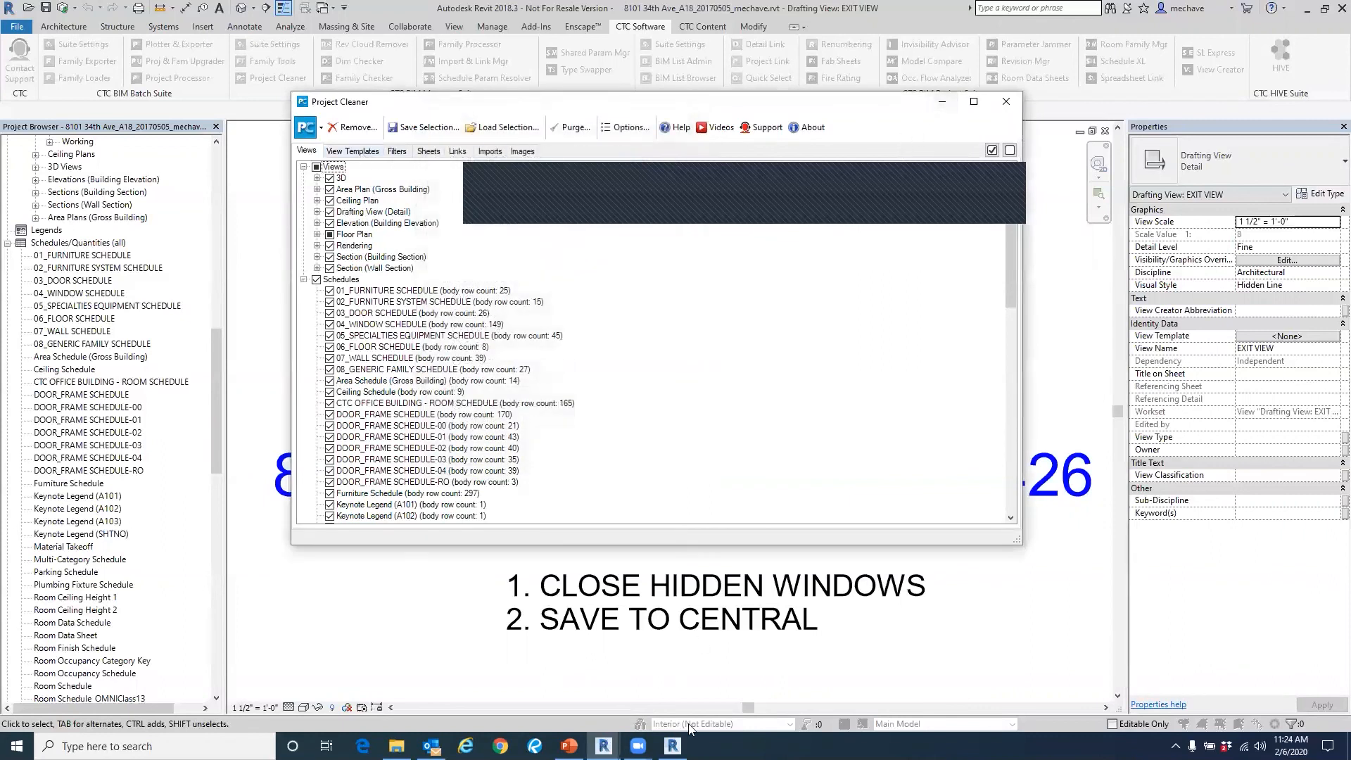
pyautogui.moveTo(672, 746)
pyautogui.moveTo(603, 746)
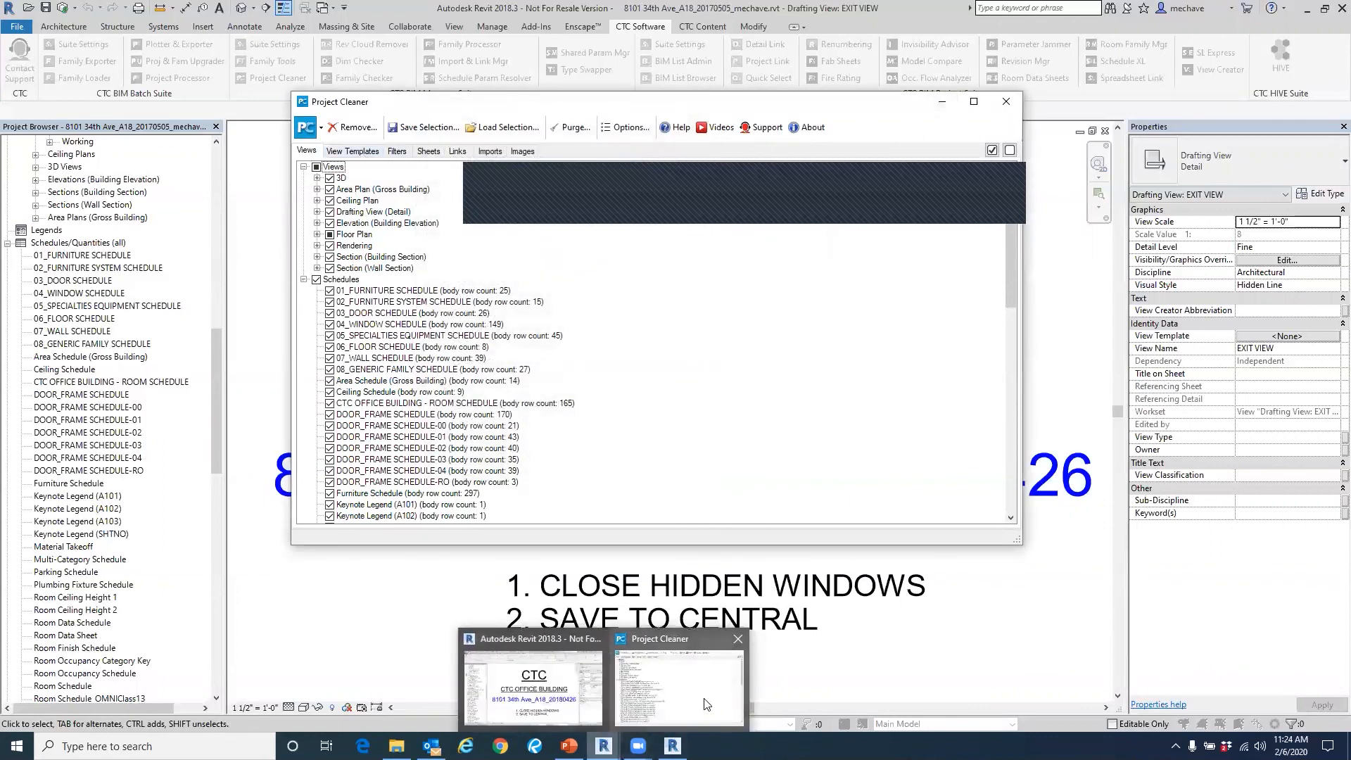
pyautogui.moveTo(710, 700)
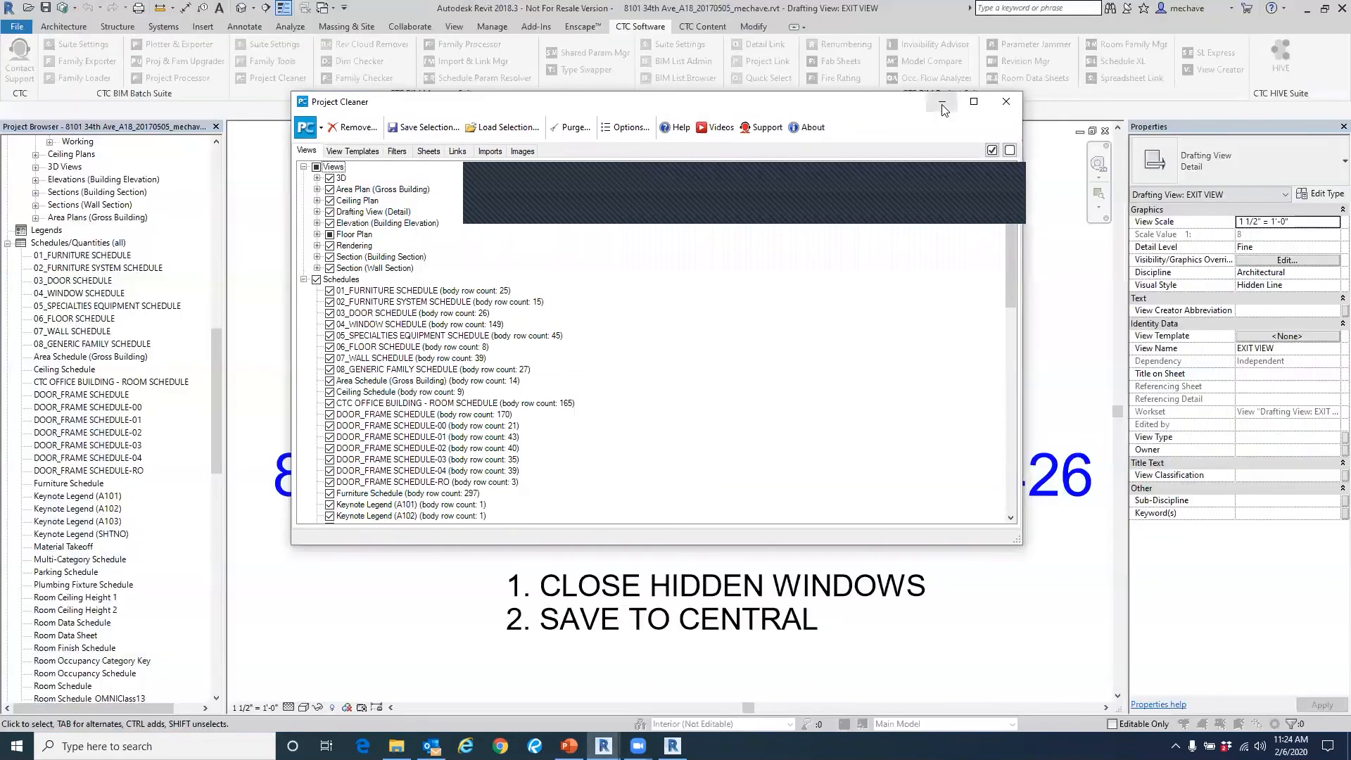
pyautogui.click(941, 105)
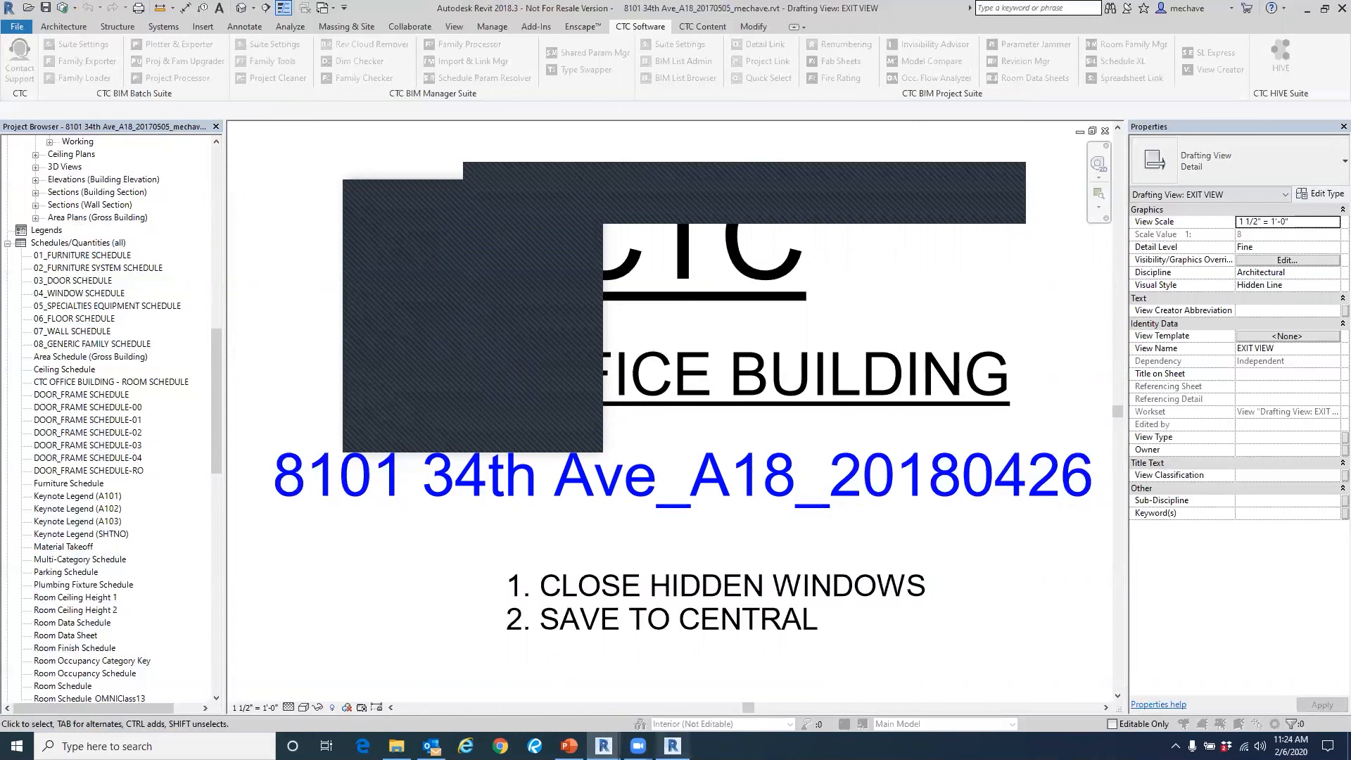
pyautogui.moveTo(673, 746)
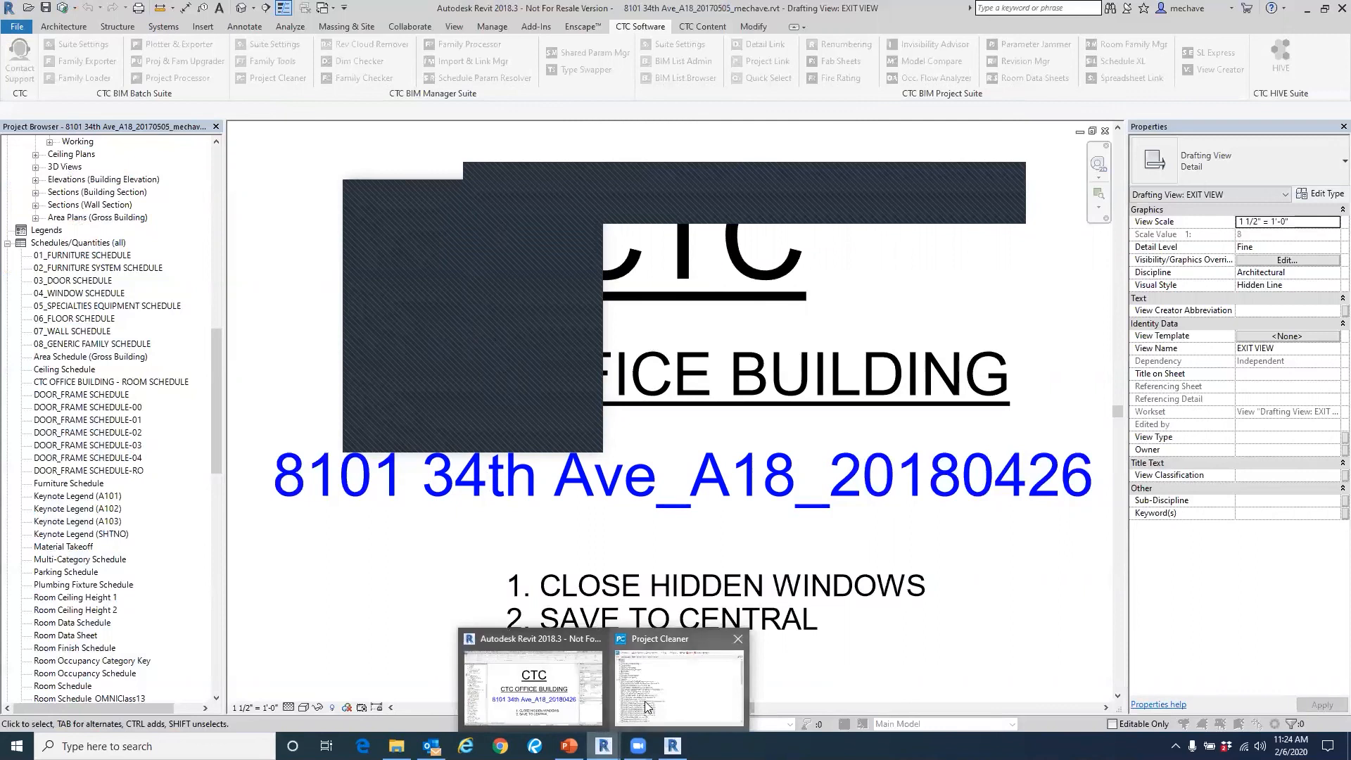
pyautogui.click(665, 679)
# Review the view templates, filters, sheets and sheet organization options in Project Cleaner, cancel the options and minimize the tool.
pyautogui.click(350, 151)
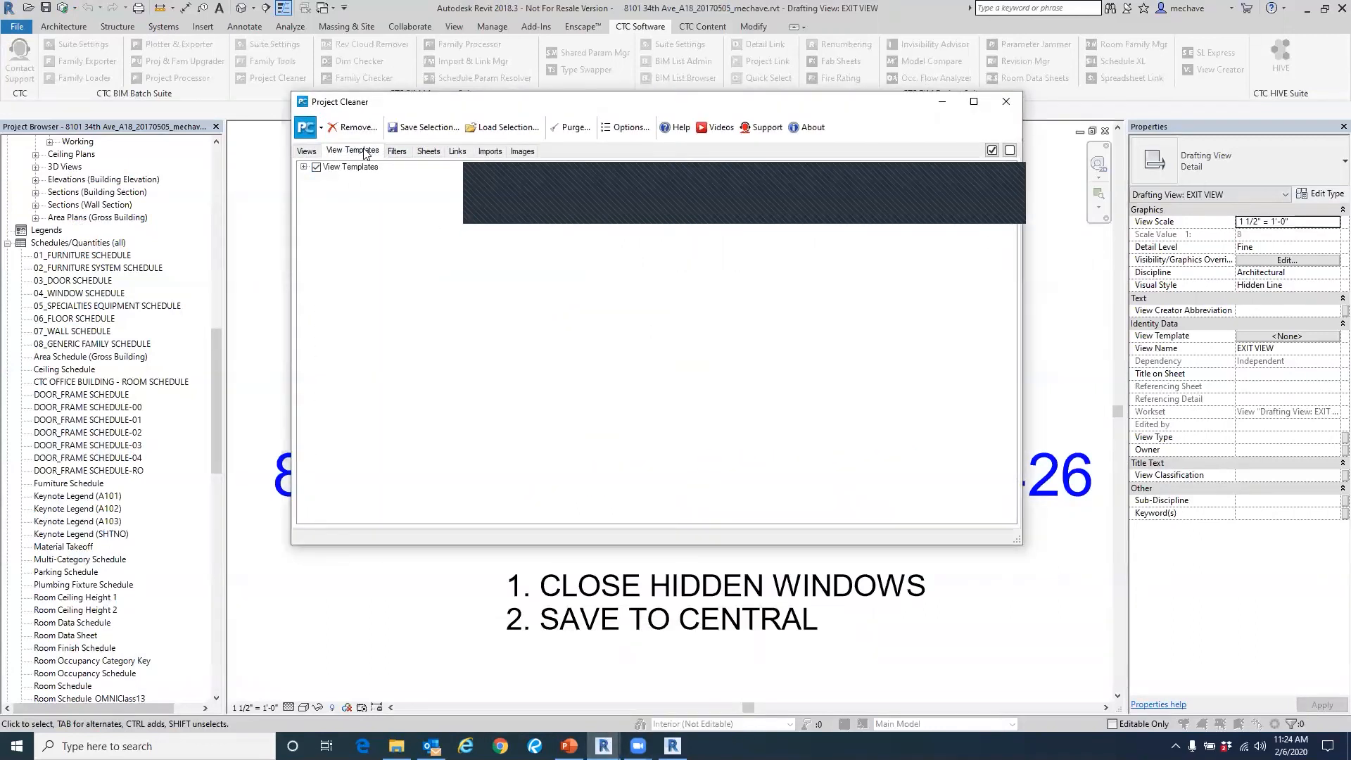
pyautogui.click(397, 150)
pyautogui.click(428, 151)
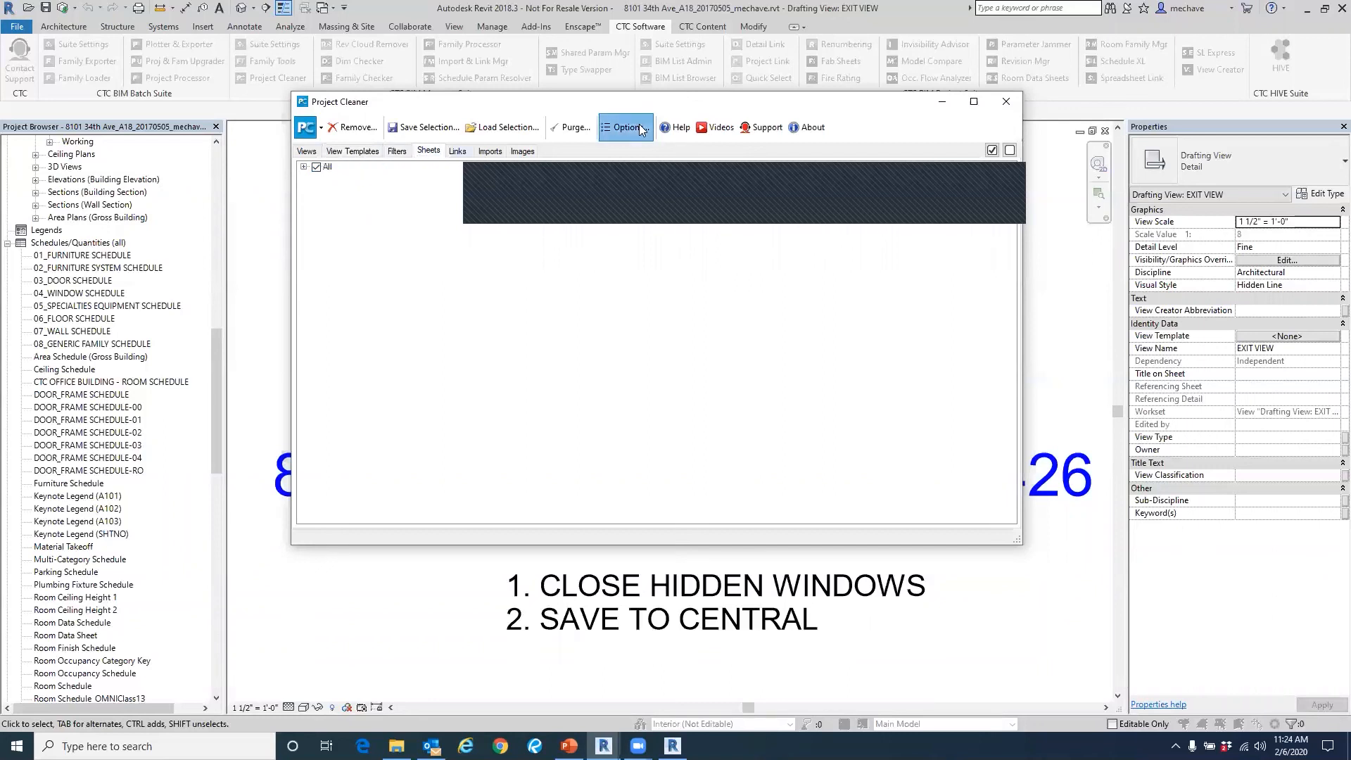
pyautogui.click(625, 128)
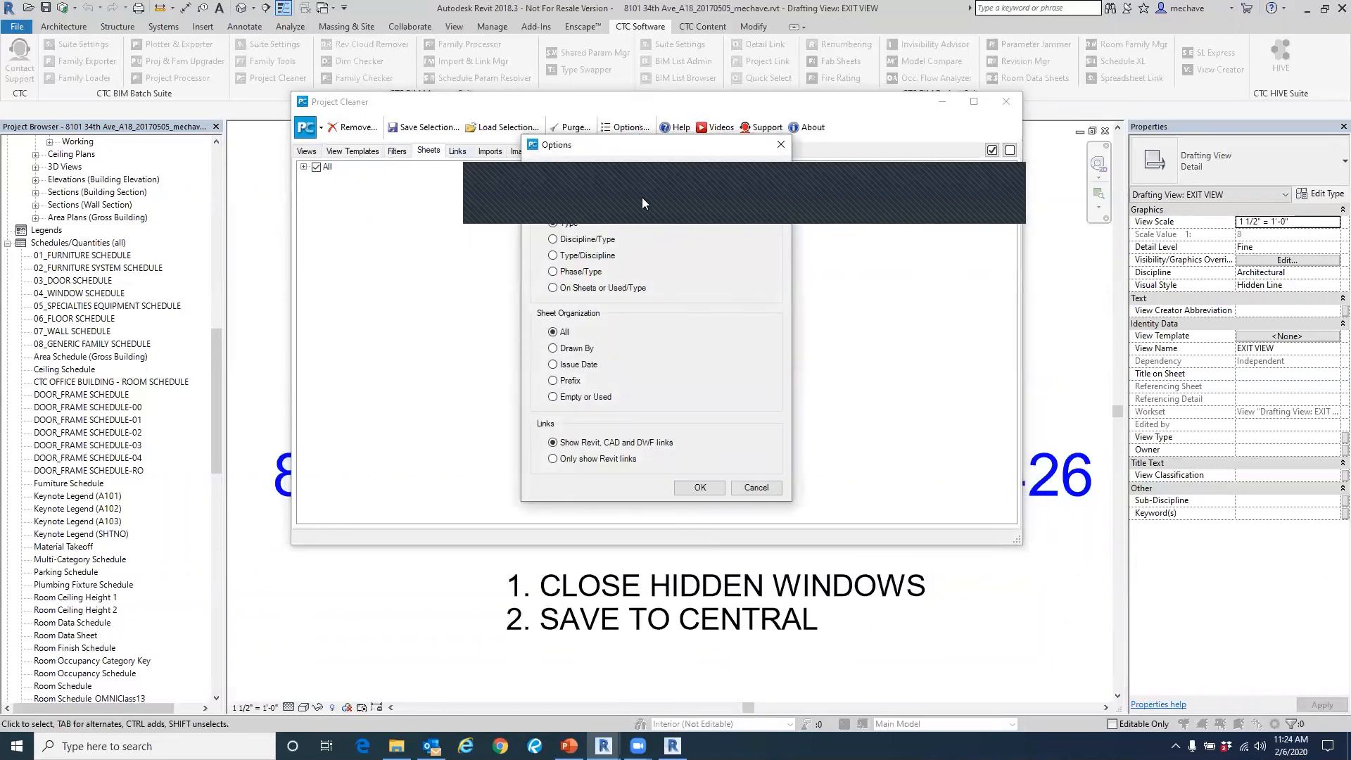
pyautogui.click(755, 485)
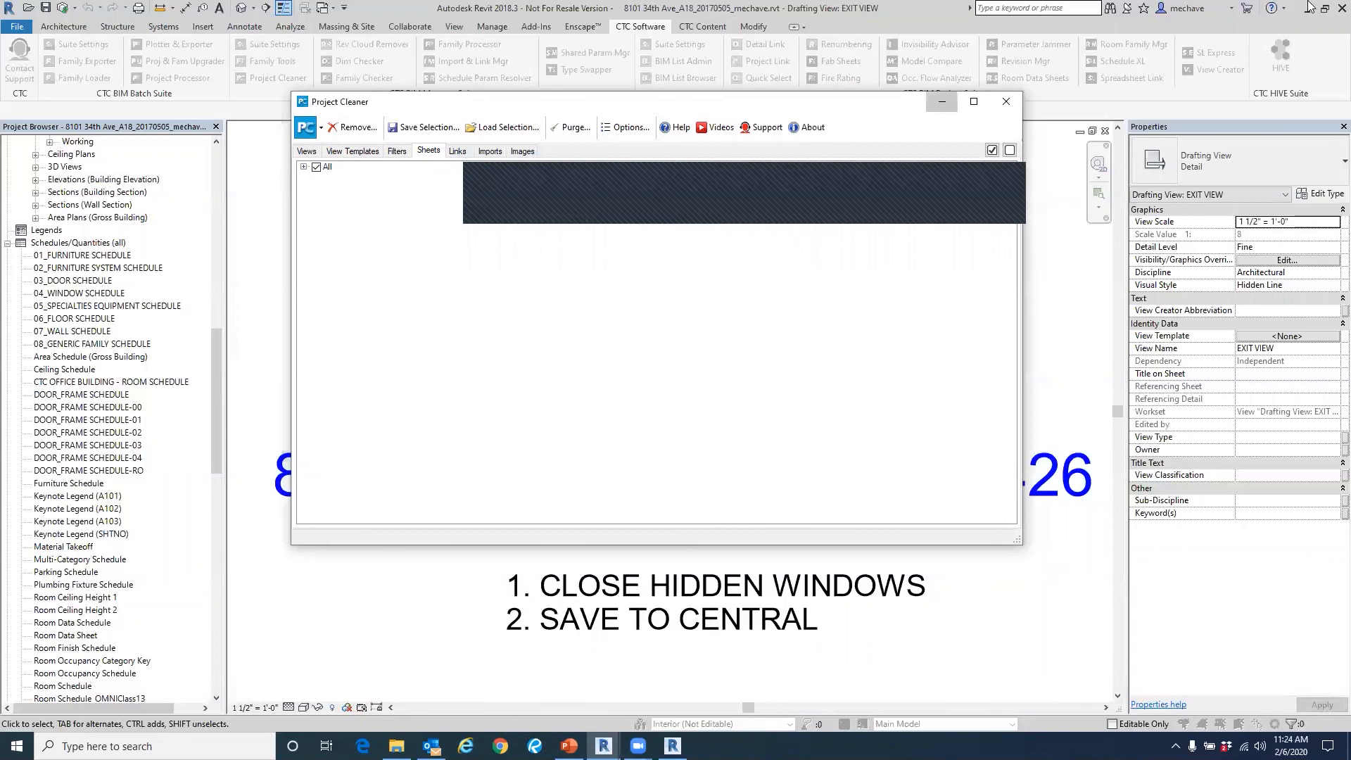
pyautogui.click(943, 104)
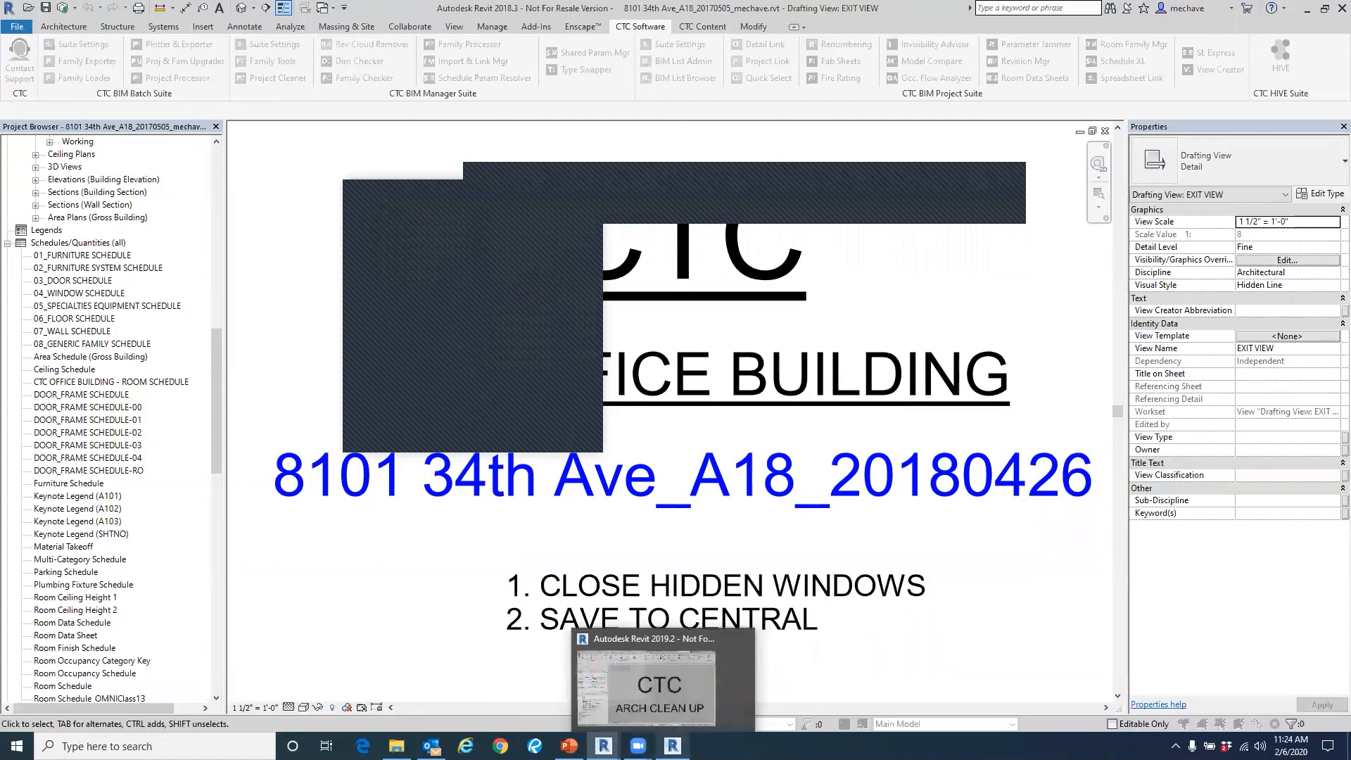
# Switch to the Model Clean Up 2.pptx presentation and add the presenter's e-mail address as a separate bullet on the Questions slide.
pyautogui.moveTo(569, 746)
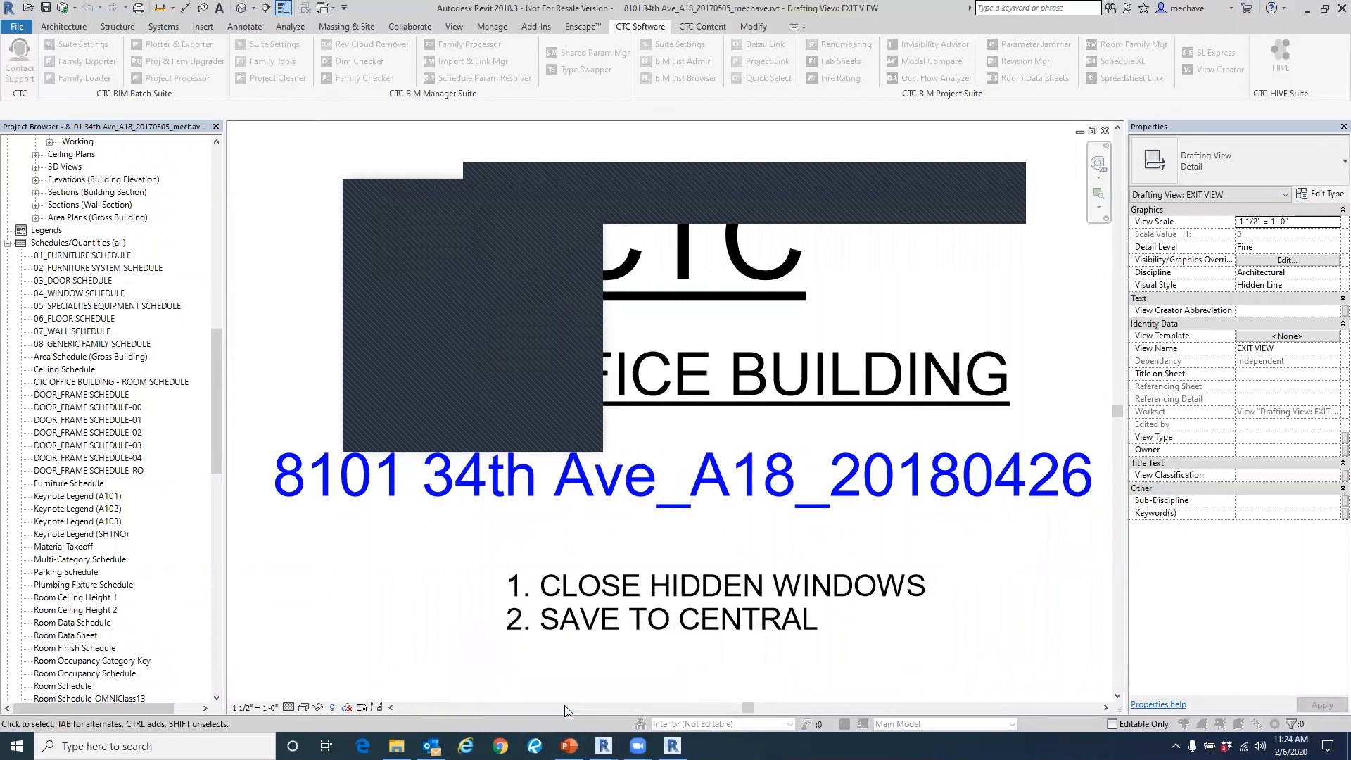
pyautogui.click(565, 705)
pyautogui.click(450, 433)
pyautogui.press('Return')
pyautogui.press('Return')
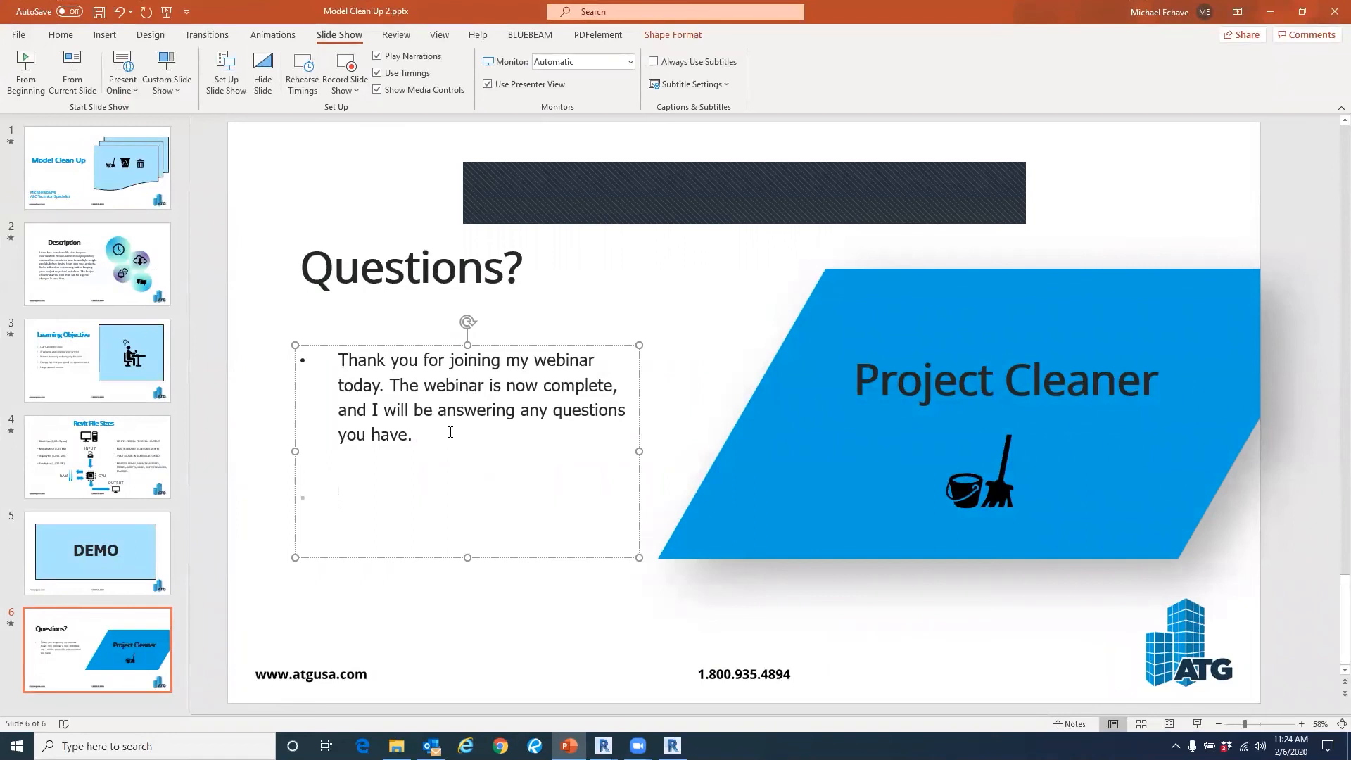
pyautogui.write('M')
pyautogui.press('BackSpace')
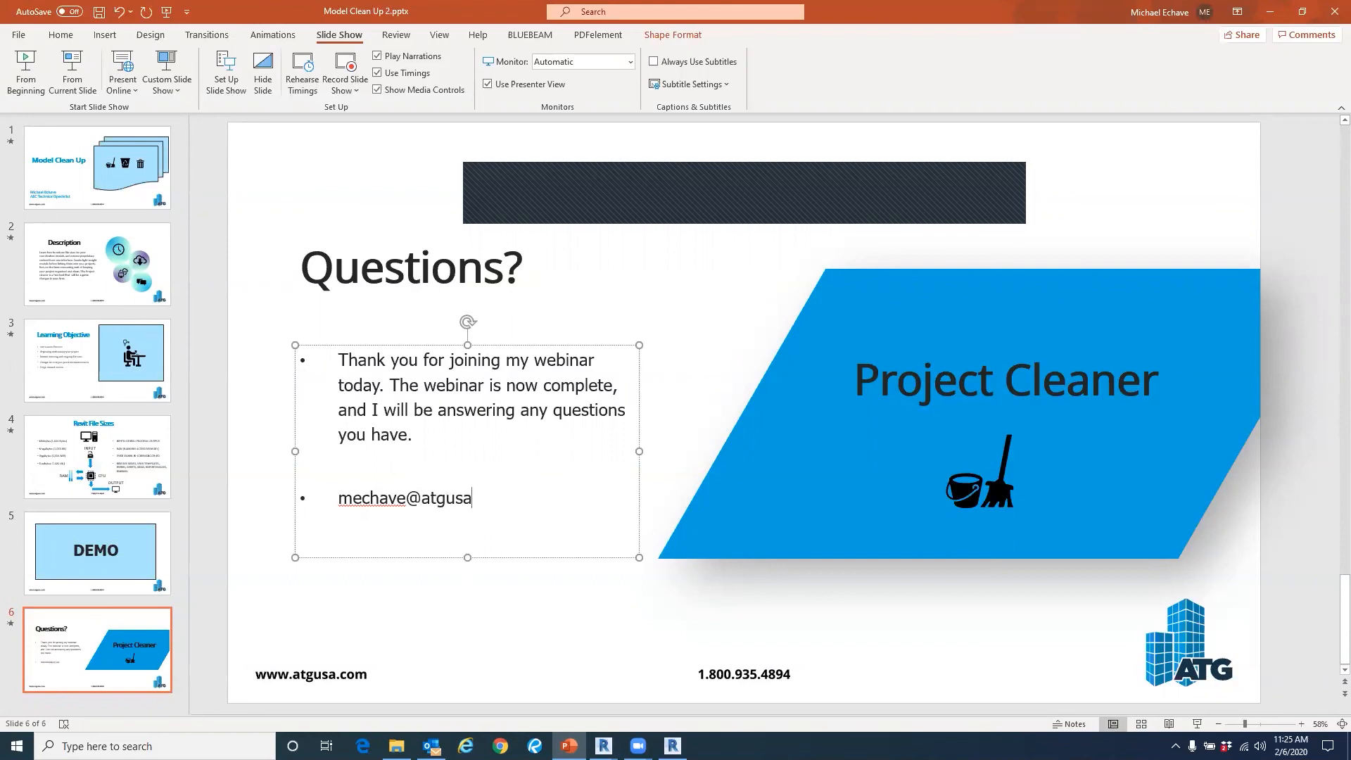
pyautogui.click(417, 584)
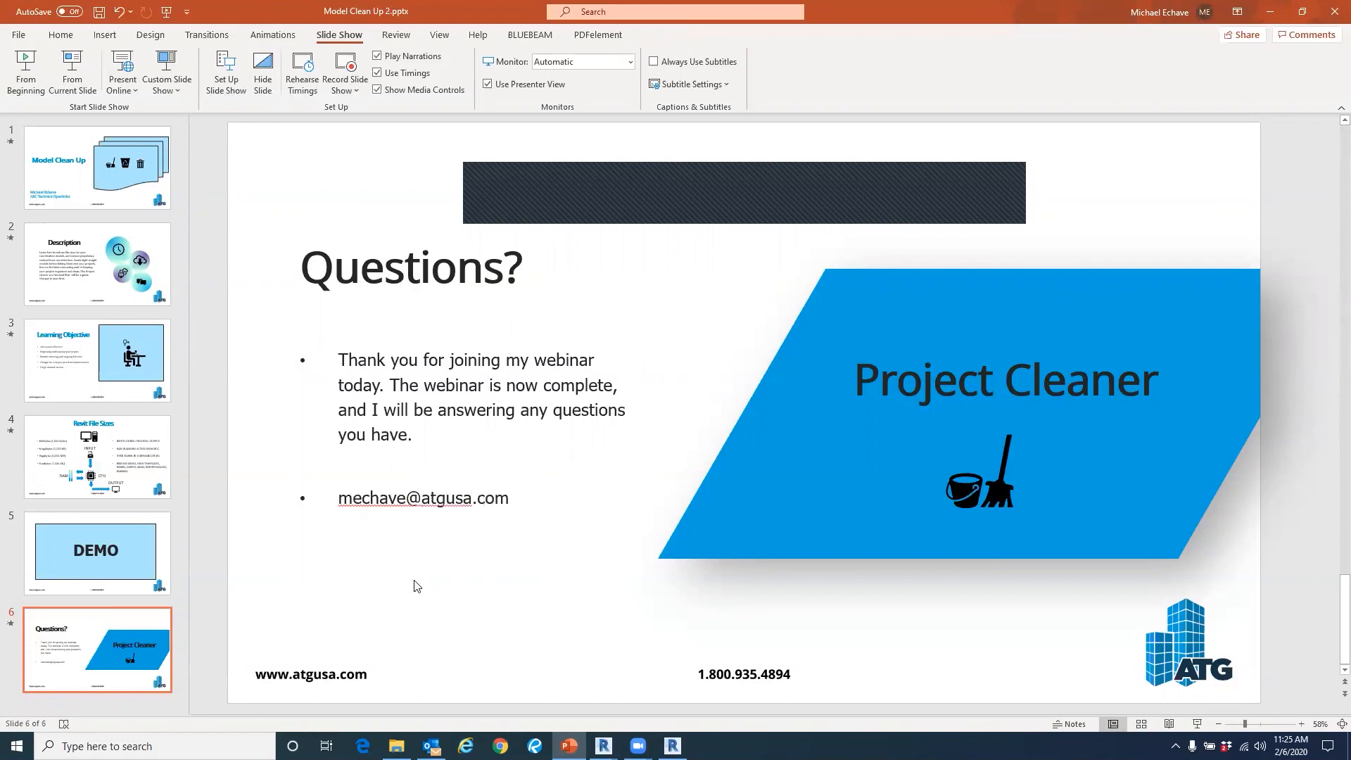
# Minimize PowerPoint to return to the CTC Office Building project in Revit.
pyautogui.moveTo(603, 746)
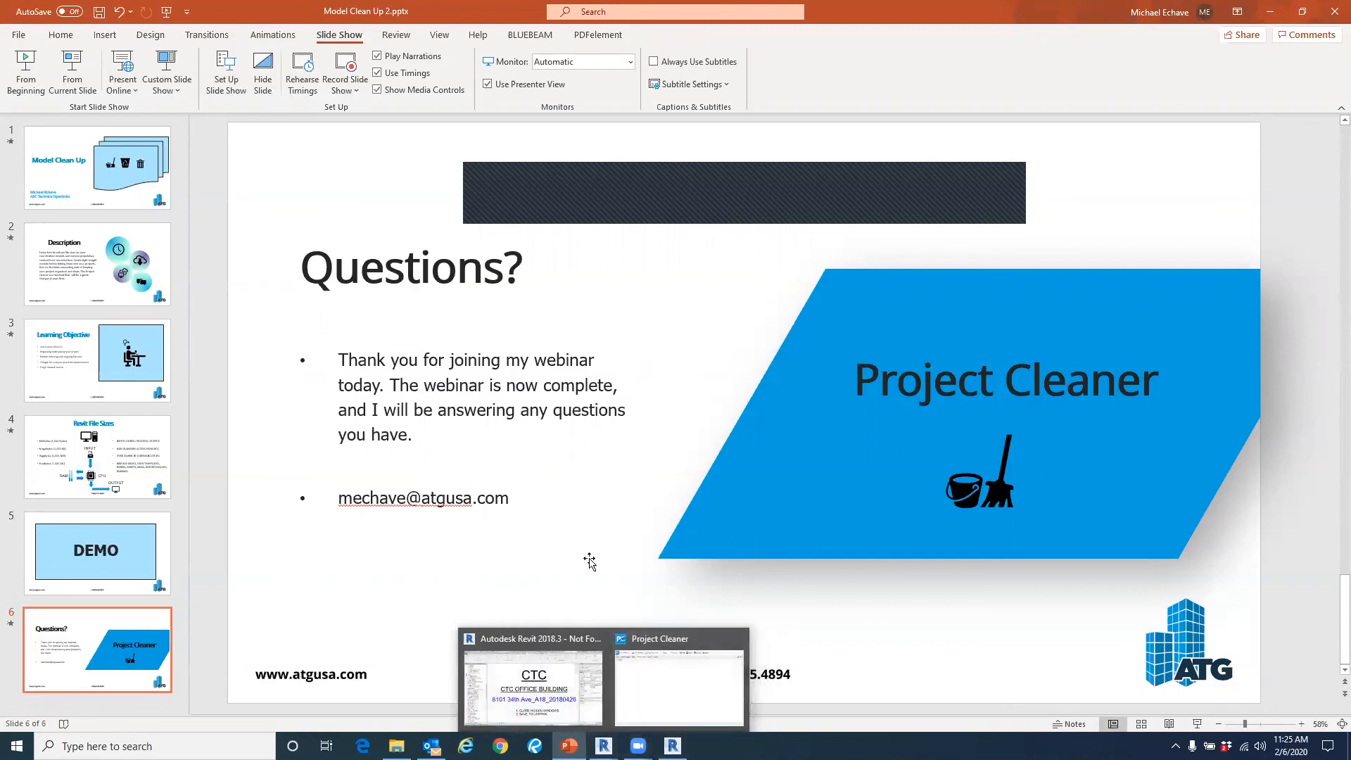
pyautogui.click(531, 526)
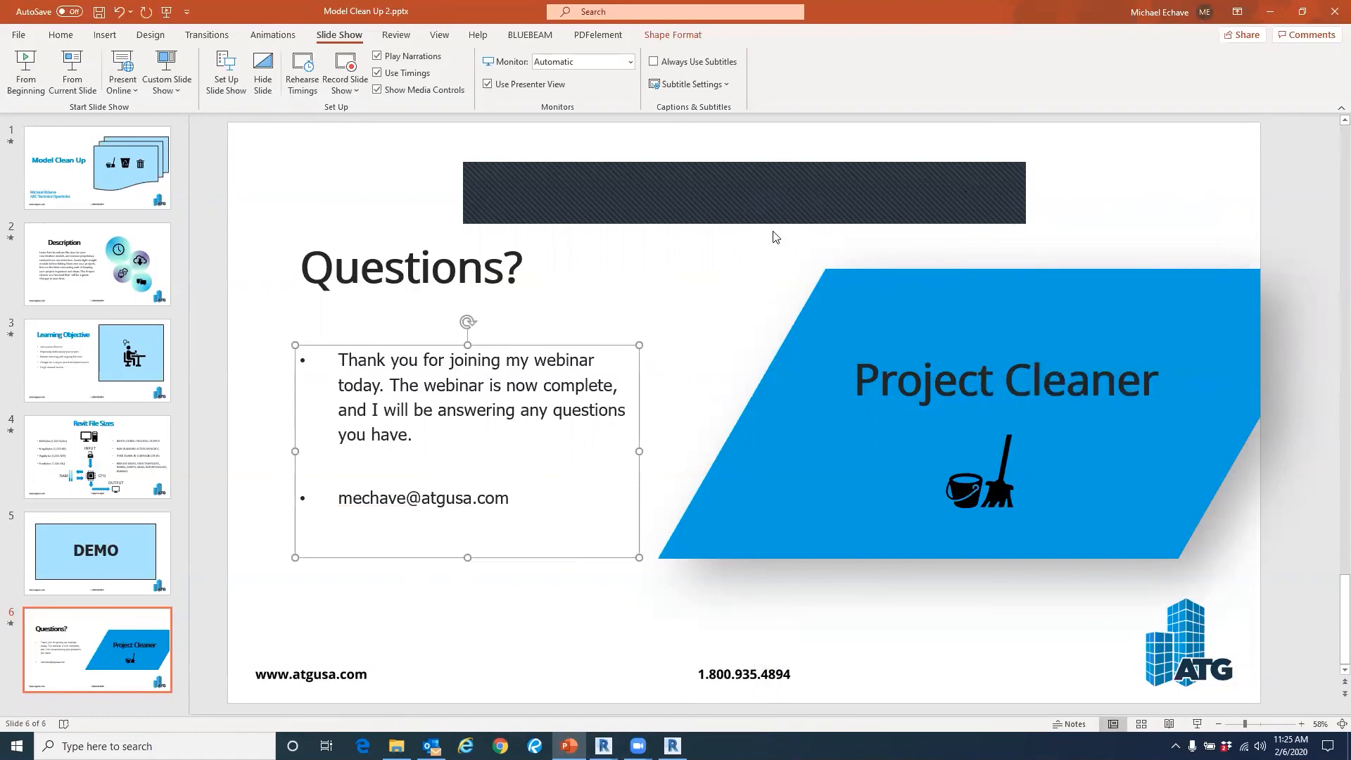
pyautogui.click(1271, 14)
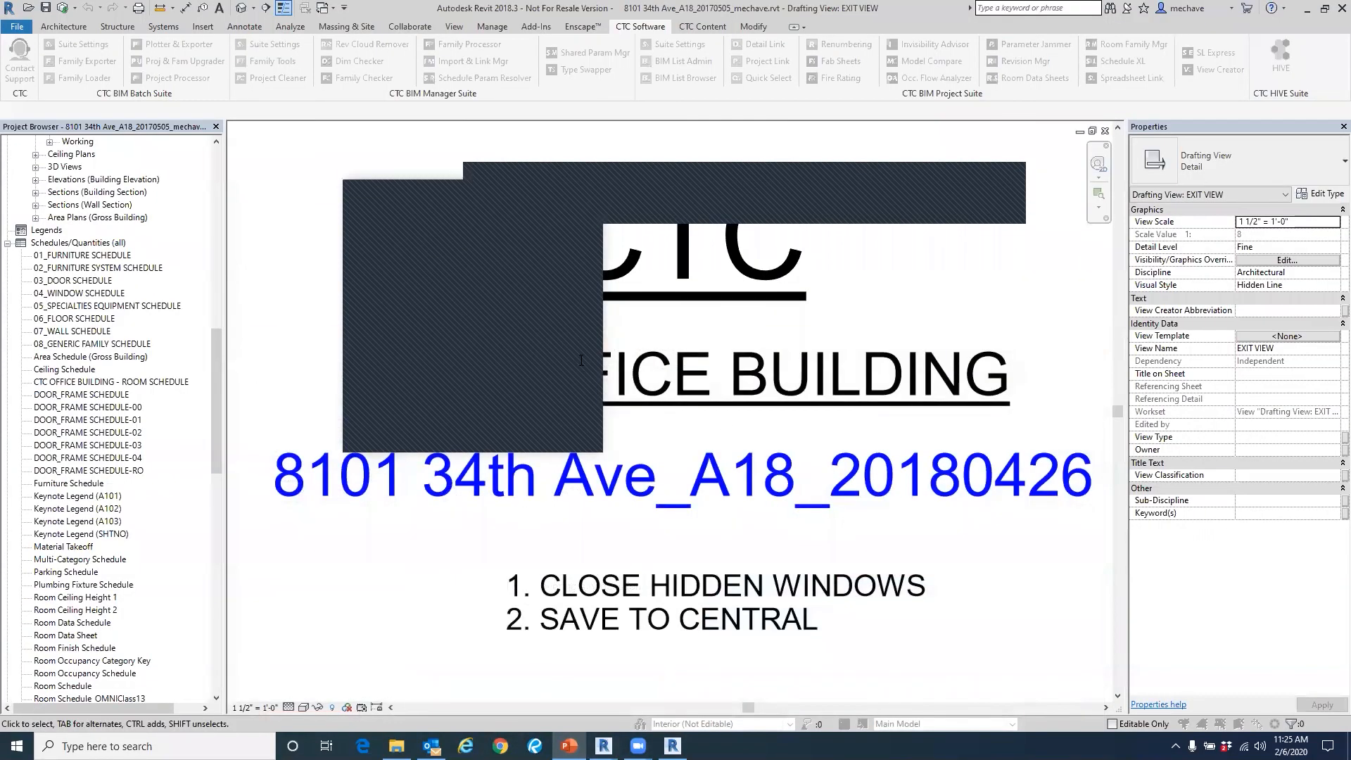